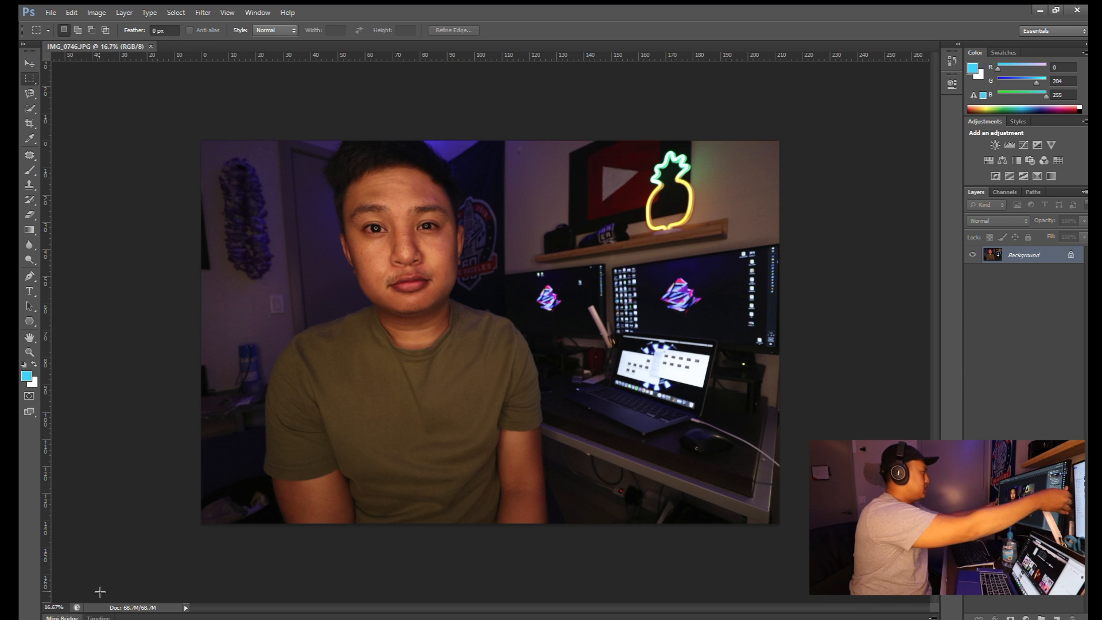
# - Zoom to 20%, duplicate the photo as a Background copy layer, and select it
pyautogui.click(55, 607)
pyautogui.write('20')
pyautogui.press('Return')
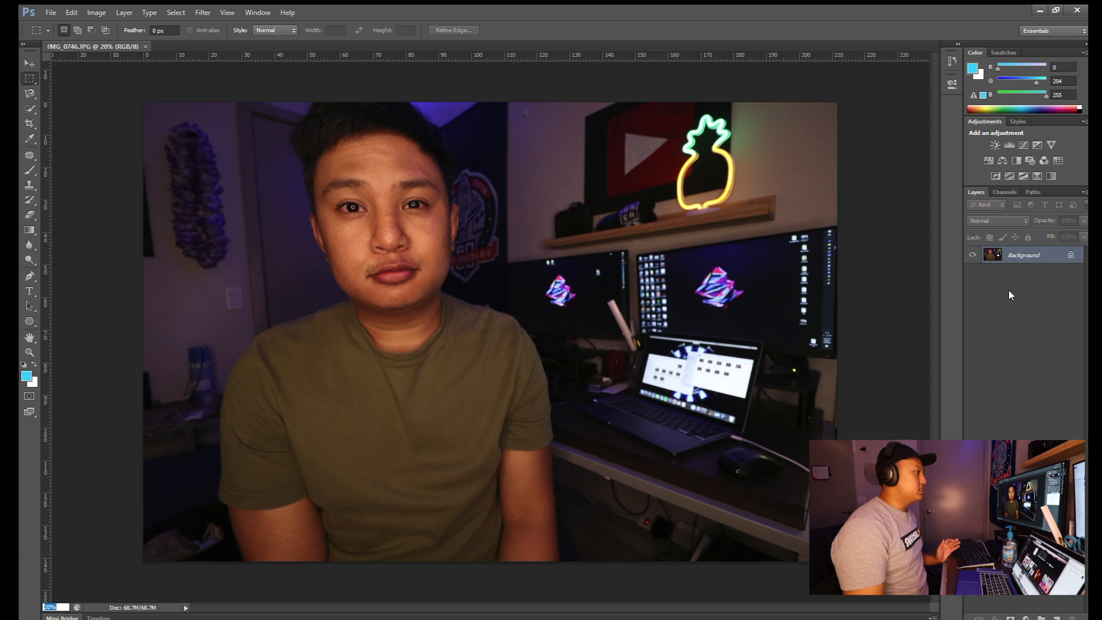
pyautogui.hotkey('ctrl', 'shift', 'n')
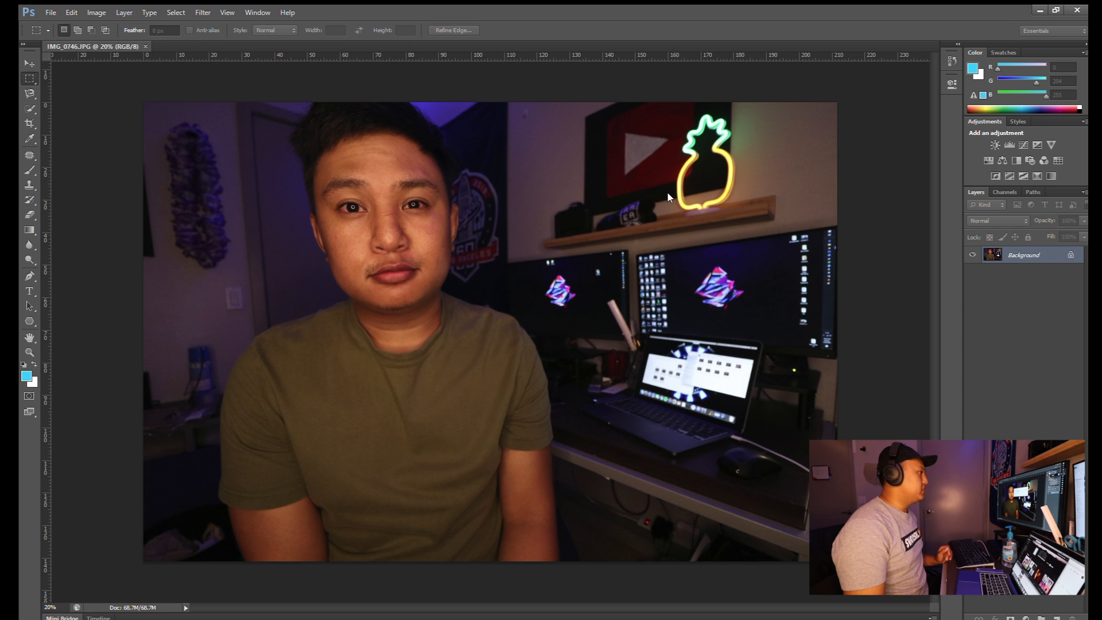
pyautogui.press('Return')
pyautogui.click(1018, 252)
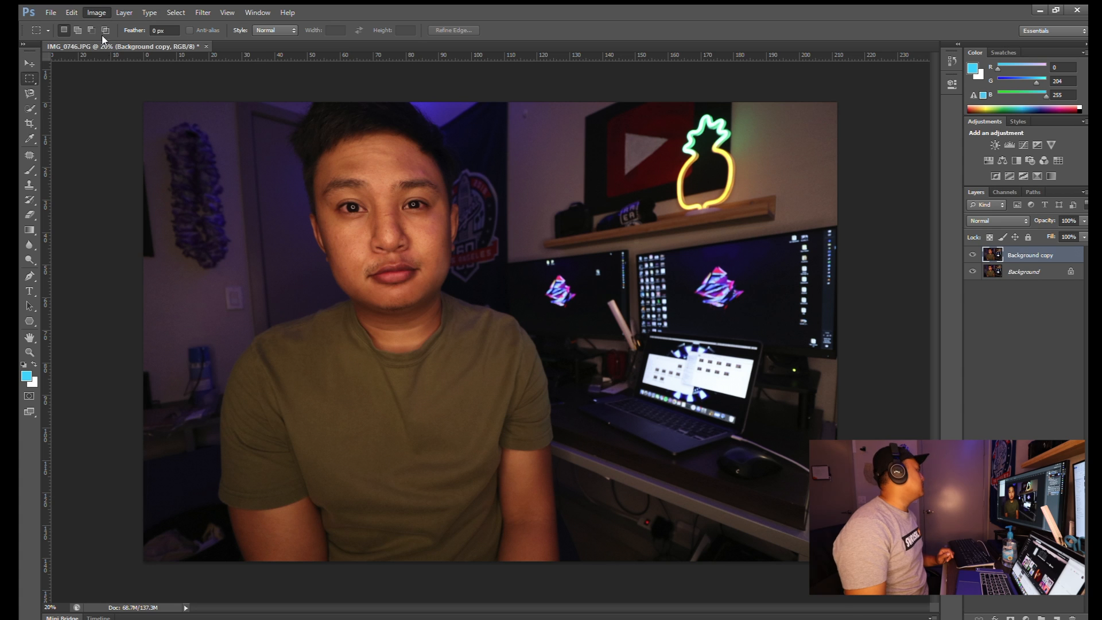
# - Reduce the image to smaller thumbnail dimensions in Image Size and view it at 70%
pyautogui.click(113, 87)
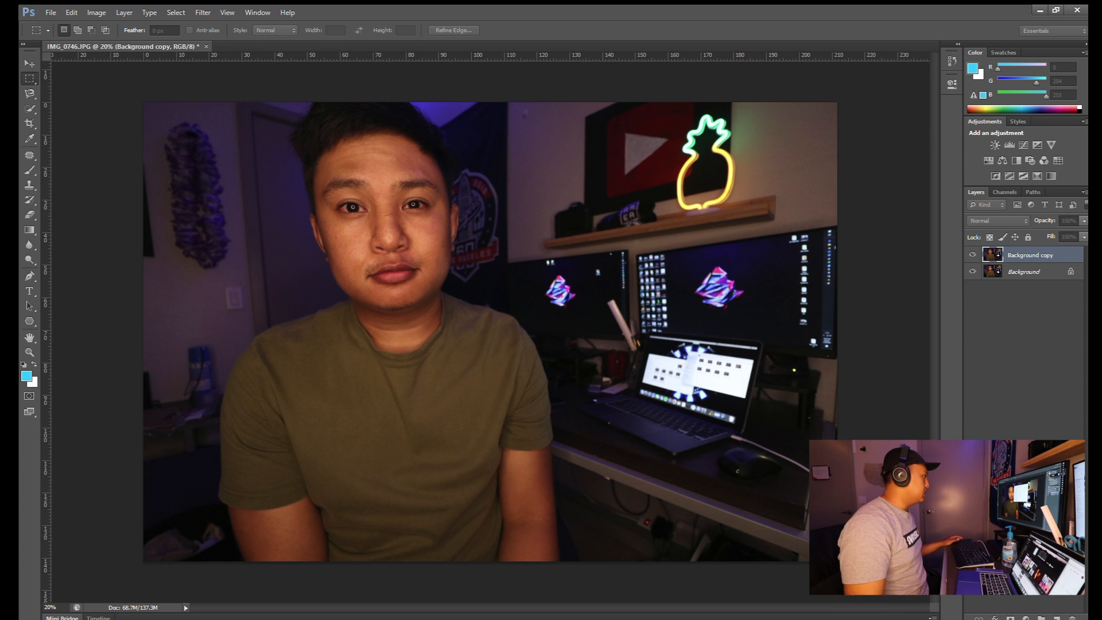
pyautogui.click(659, 160)
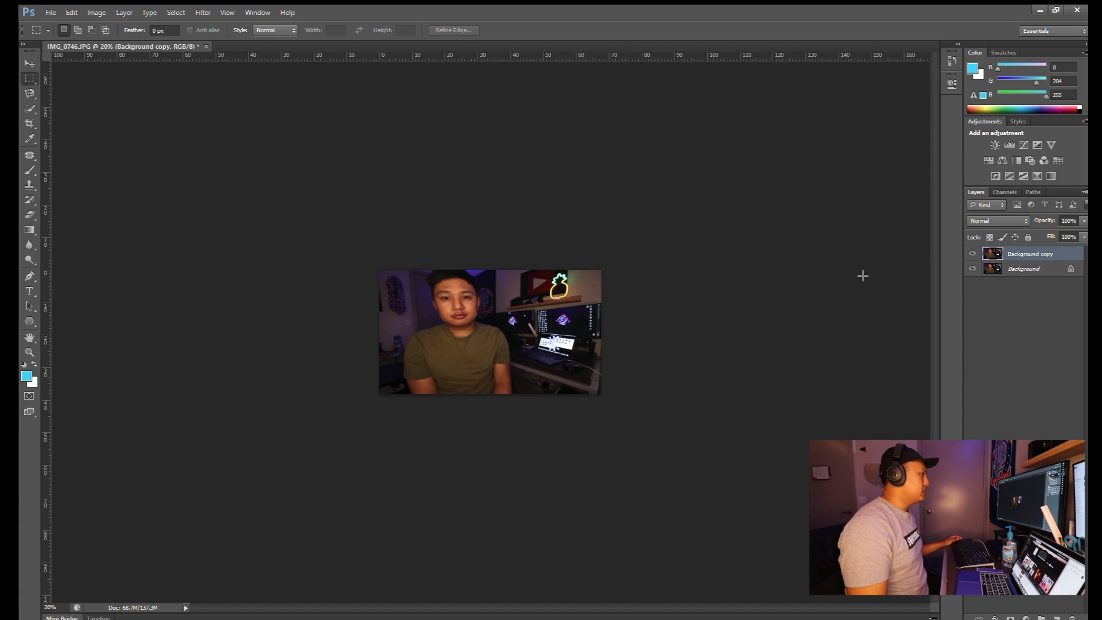
pyautogui.click(63, 606)
pyautogui.write('80')
pyautogui.press('Return')
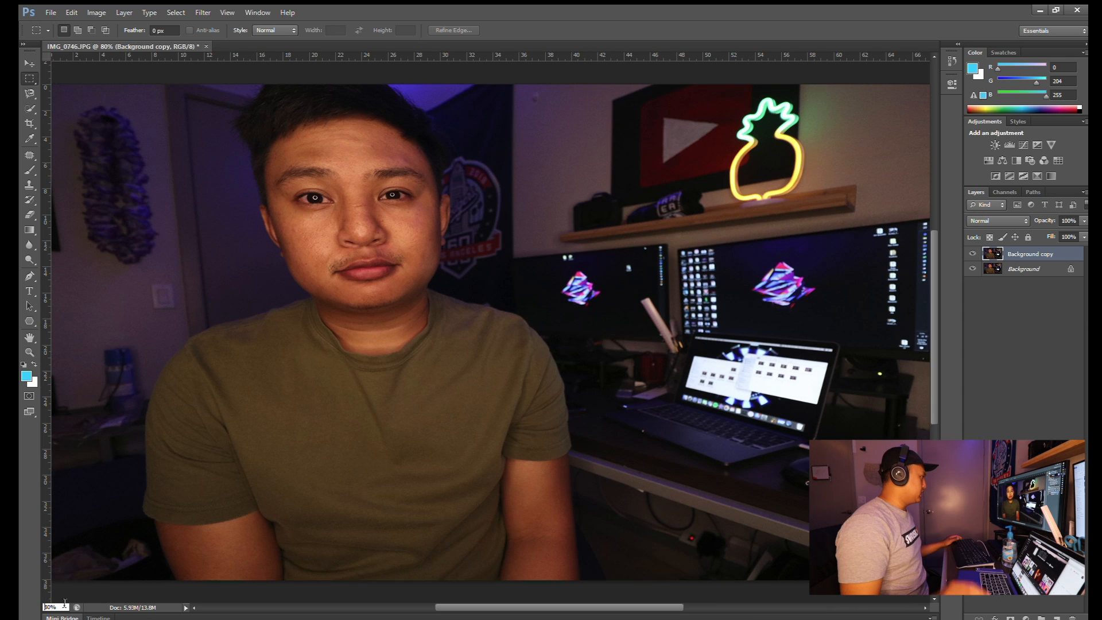
pyautogui.write('70')
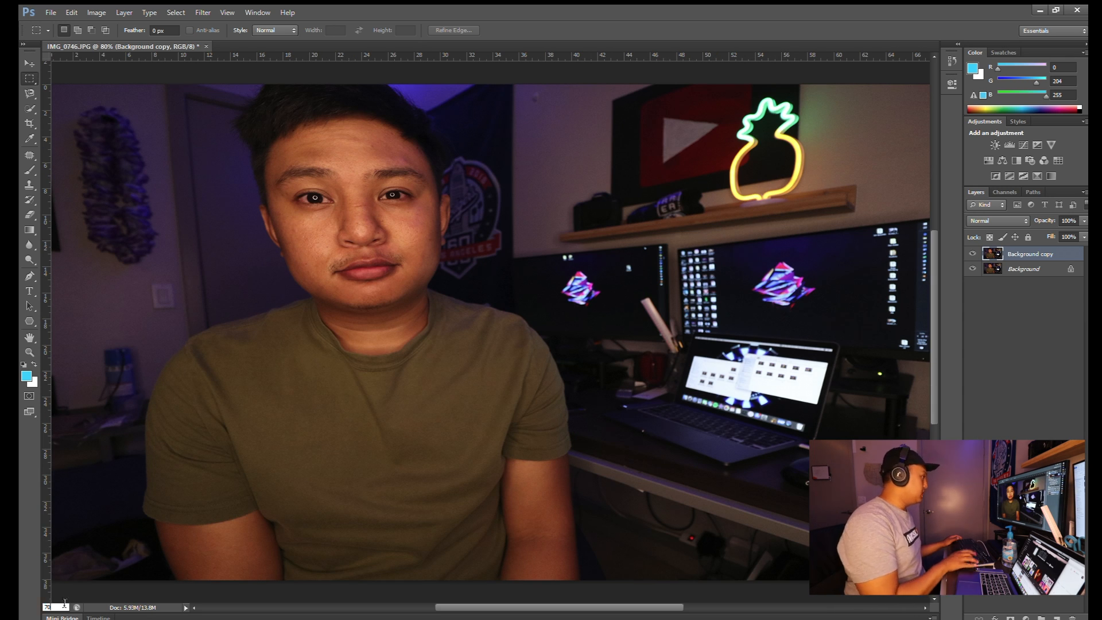
pyautogui.press('Tab')
pyautogui.click(66, 608)
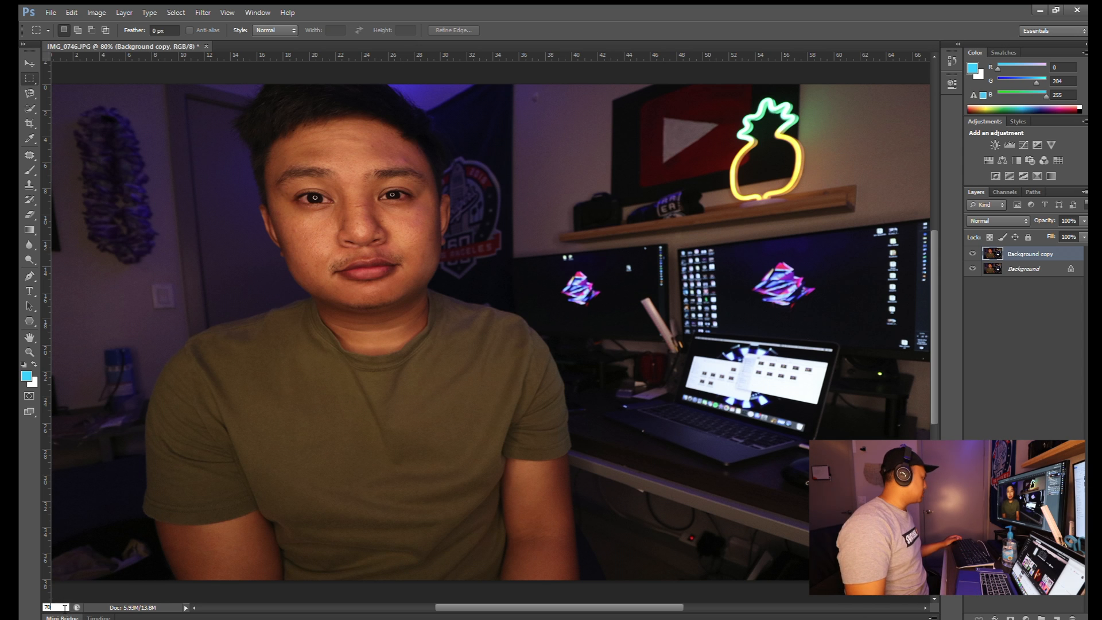
pyautogui.press('Return')
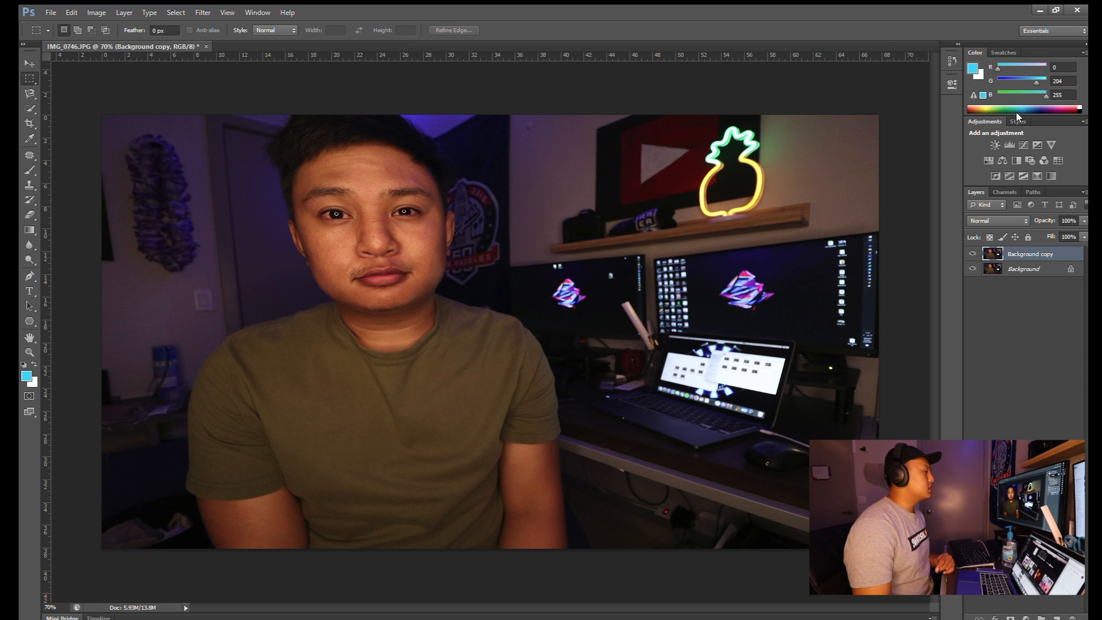
# - Add a Brightness/Contrast adjustment layer with a subtle contrast increase, then deselect all layers
pyautogui.click(997, 144)
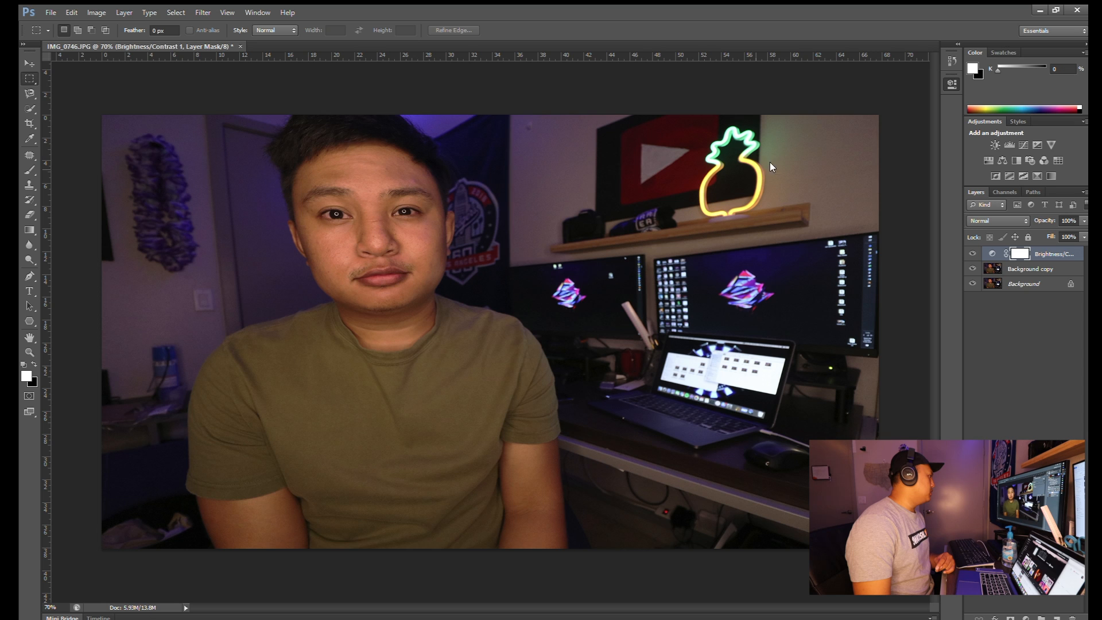
pyautogui.moveTo(815, 164); pyautogui.dragTo(901, 180)
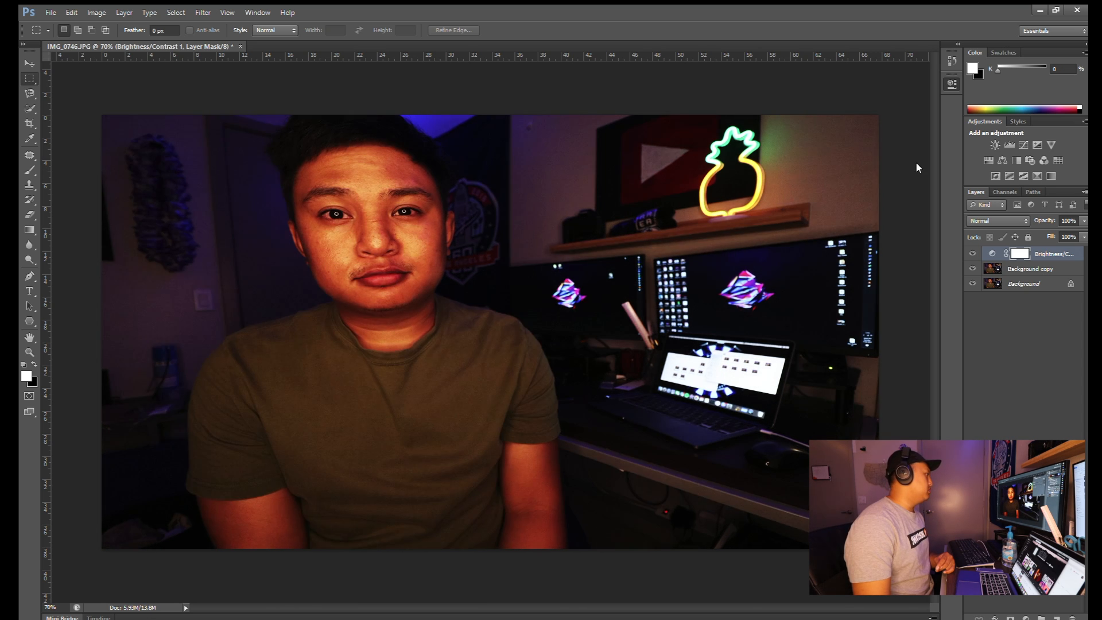
pyautogui.moveTo(904, 167); pyautogui.dragTo(783, 180)
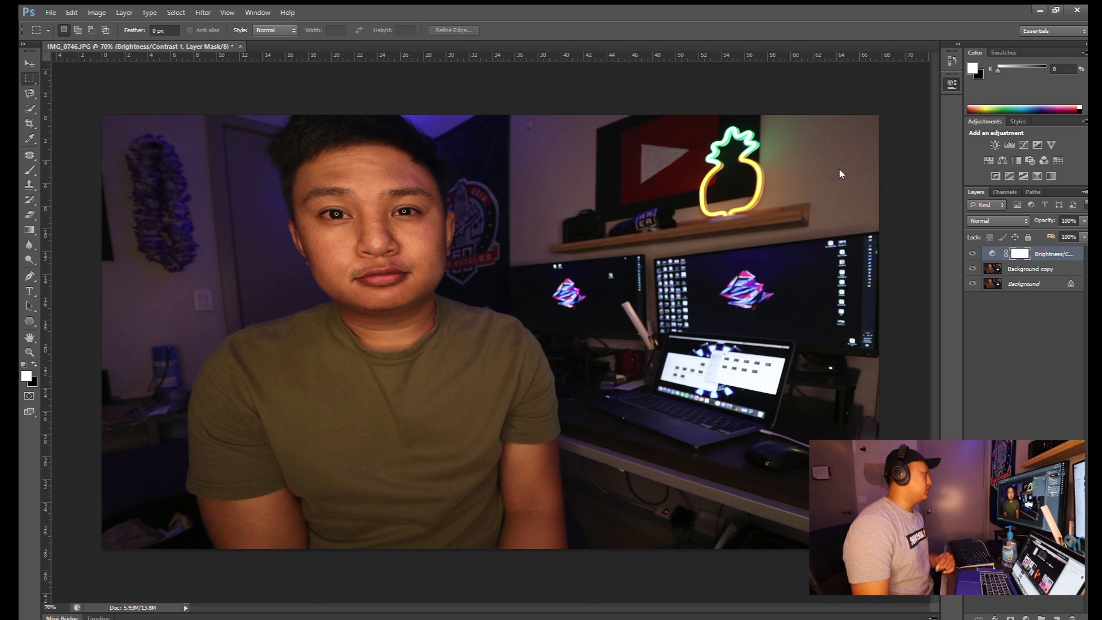
pyautogui.click(1027, 364)
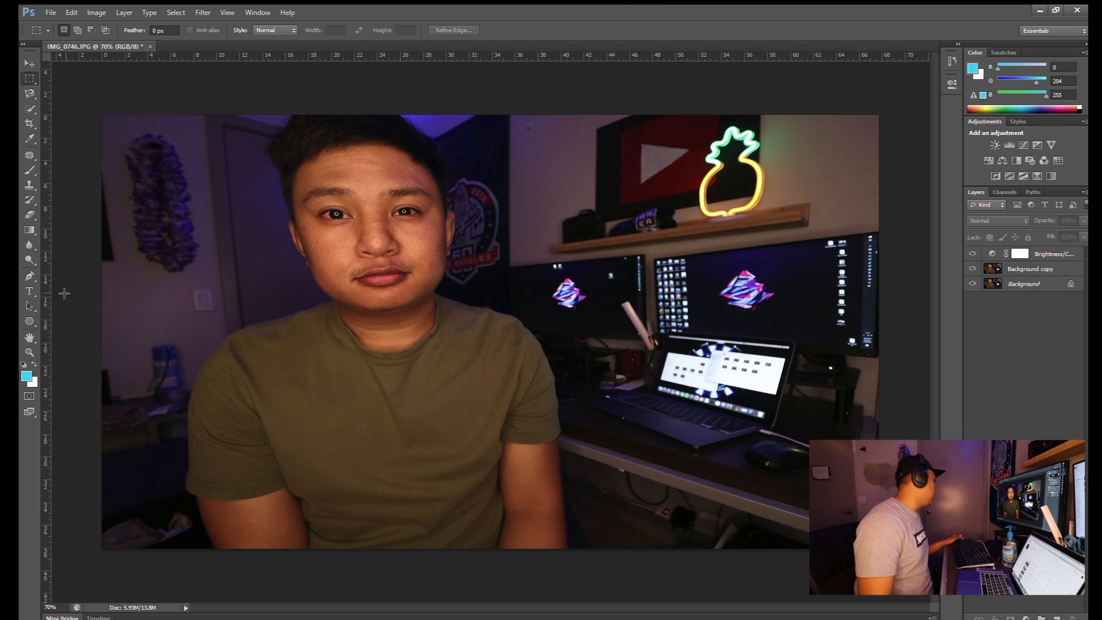
# - Add separate 190 pt black text layers 'I' and 'HACKED' near the top of the photo
pyautogui.click(30, 292)
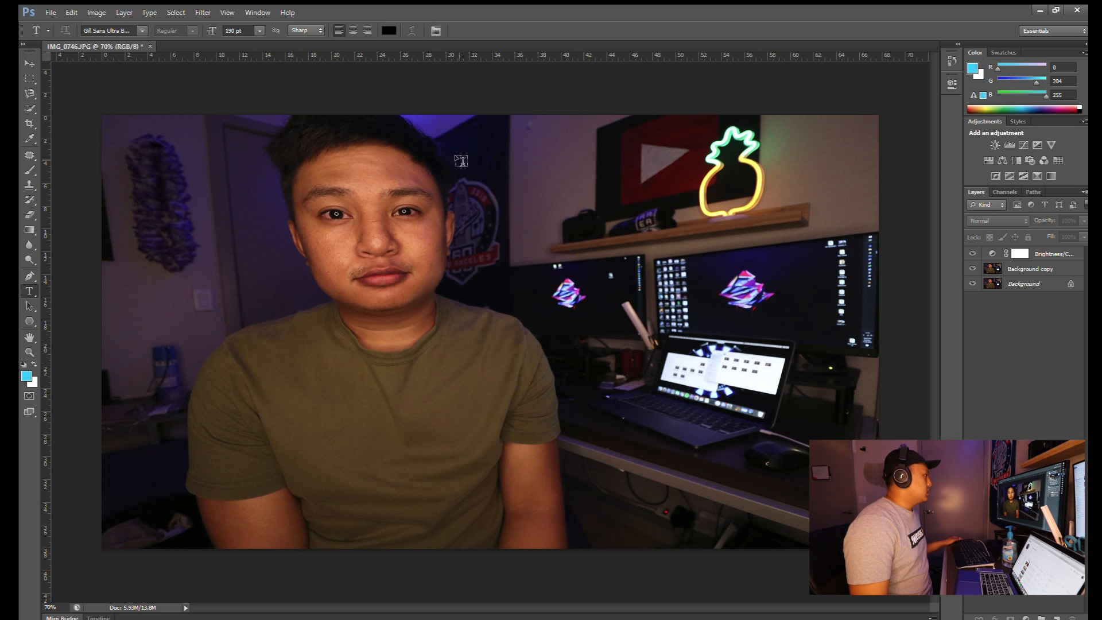
pyautogui.click(482, 155)
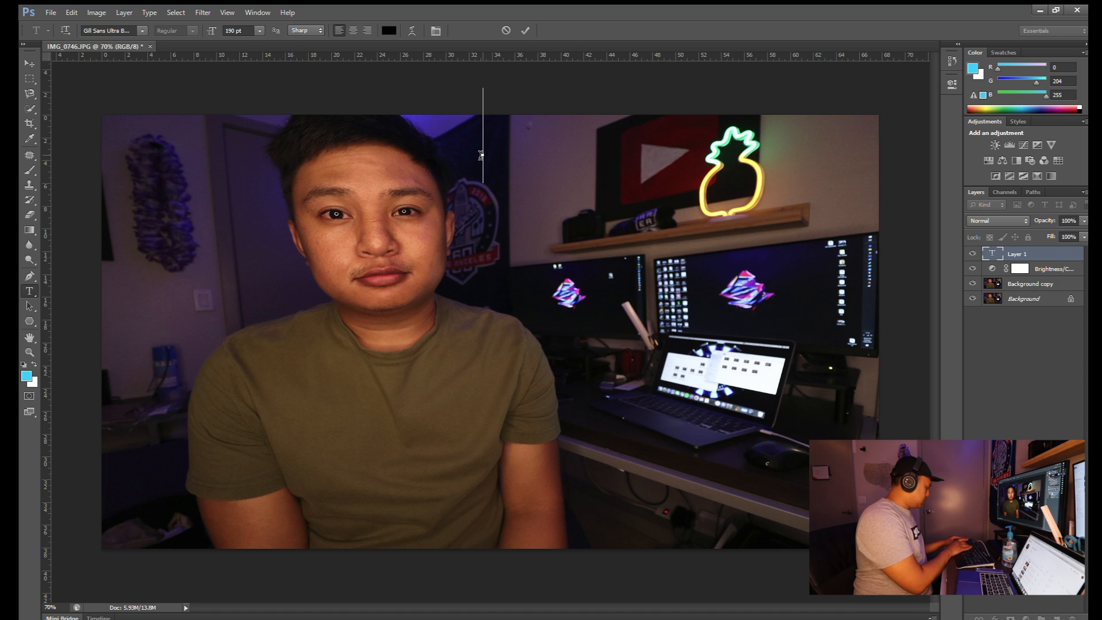
pyautogui.write('I')
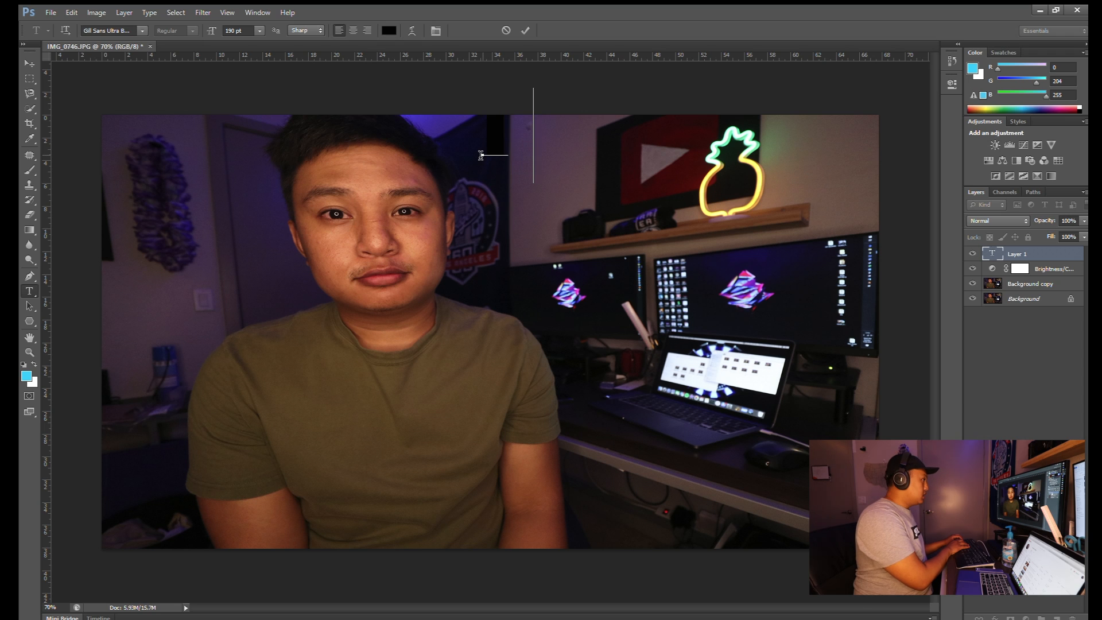
pyautogui.write(' HA')
pyautogui.press('BackSpace')
pyautogui.press('BackSpace')
pyautogui.press('BackSpace')
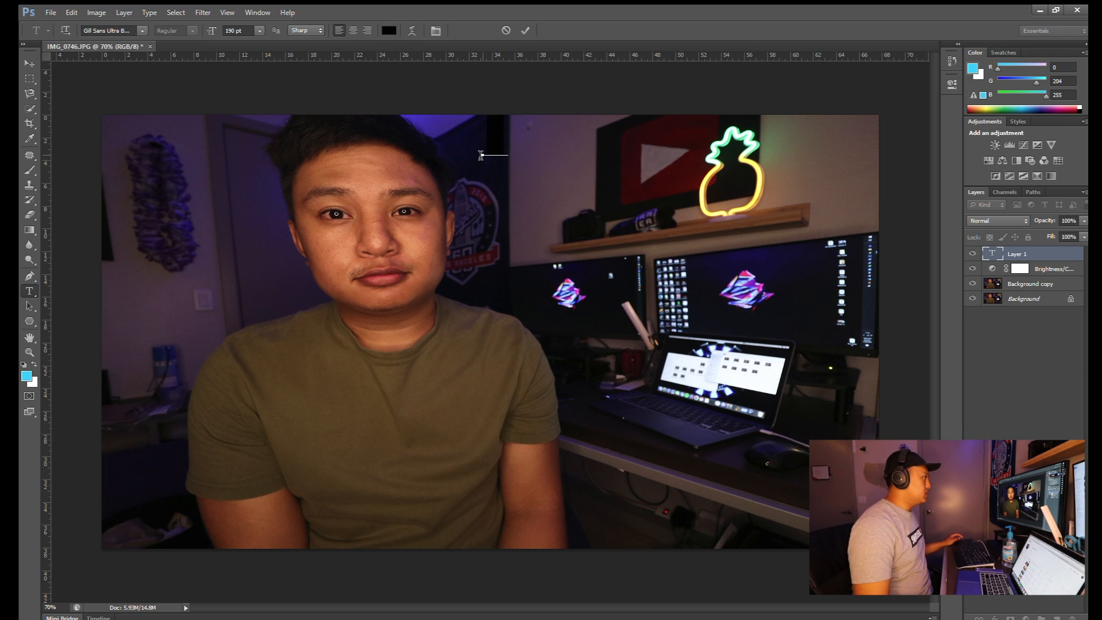
pyautogui.click(524, 31)
pyautogui.click(501, 230)
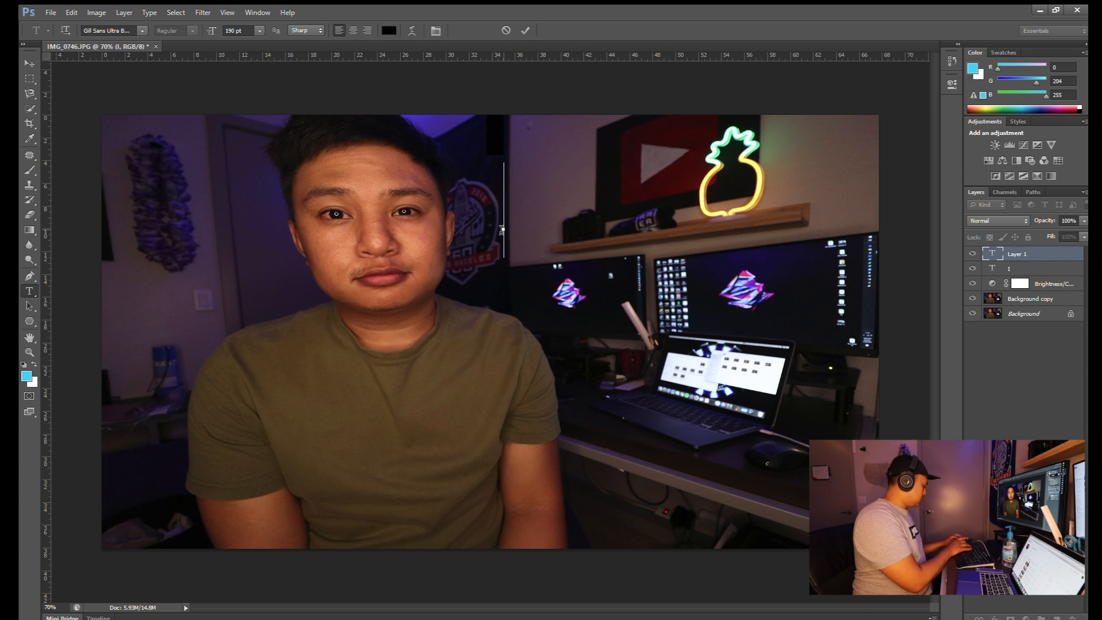
pyautogui.write('HACKED')
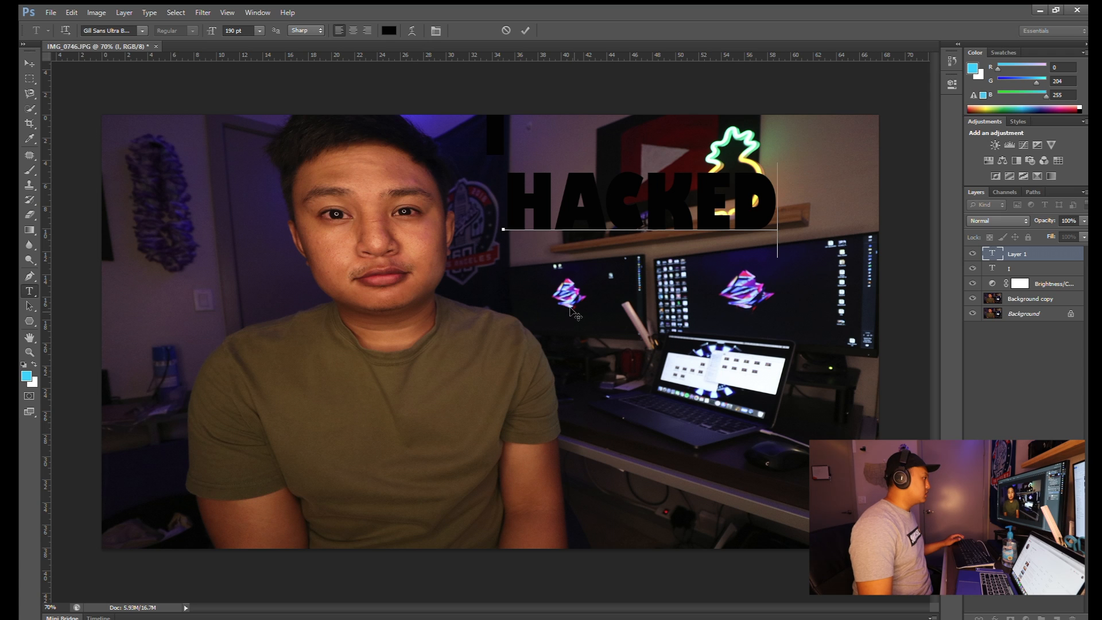
pyautogui.click(525, 31)
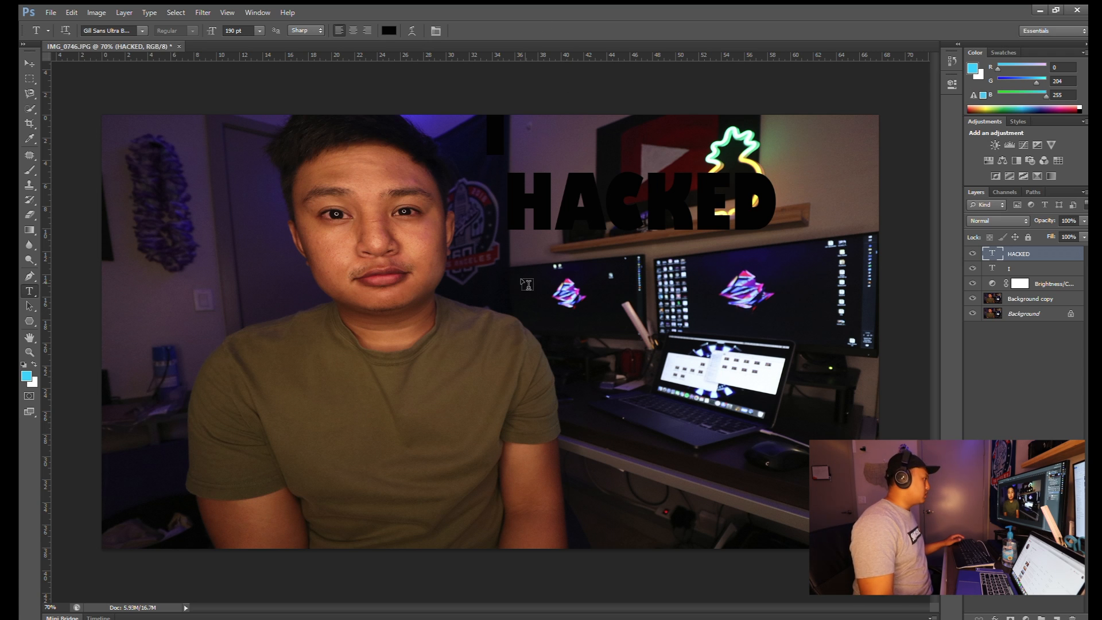
# - Add 'THE' and 'SYSTEM' text layers below, then move the I layer to the top
pyautogui.click(523, 284)
pyautogui.write('THE')
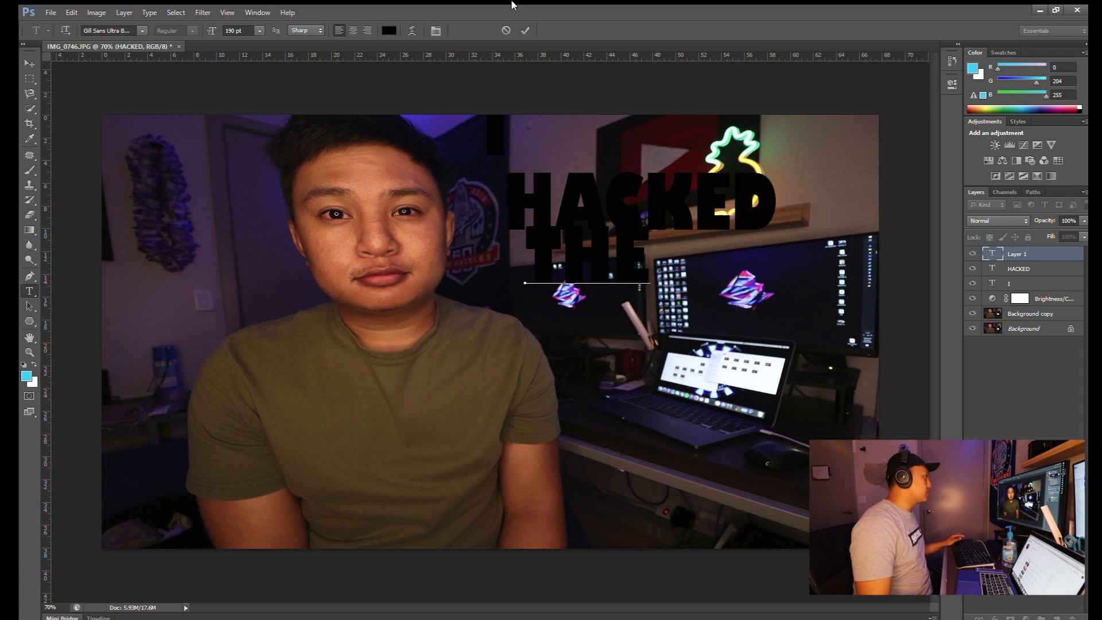
pyautogui.click(526, 31)
pyautogui.click(557, 343)
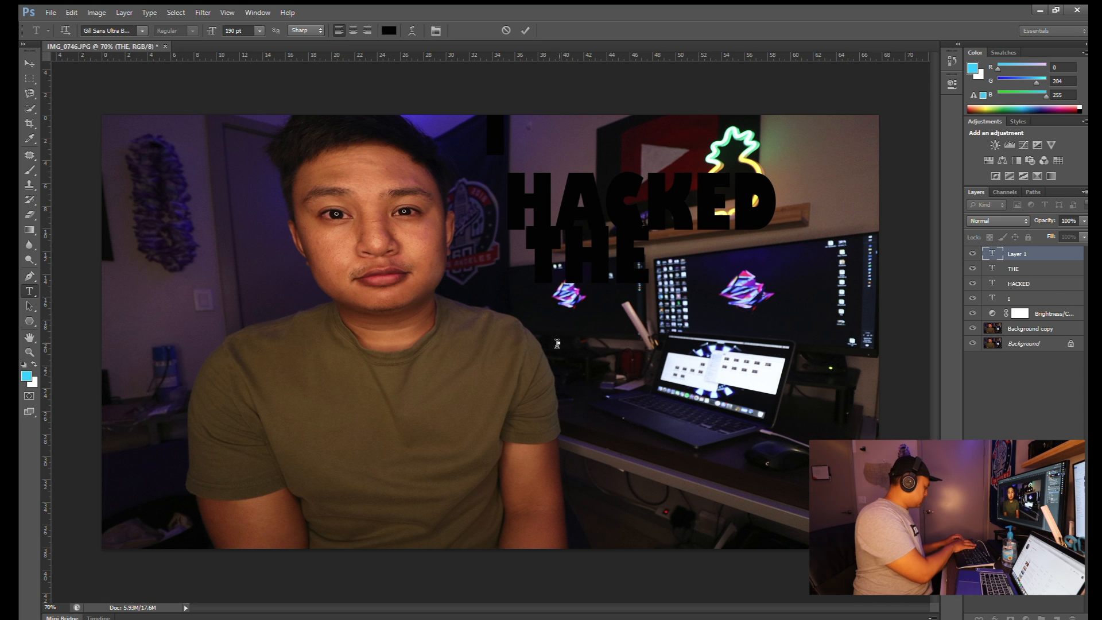
pyautogui.write('SYSEM')
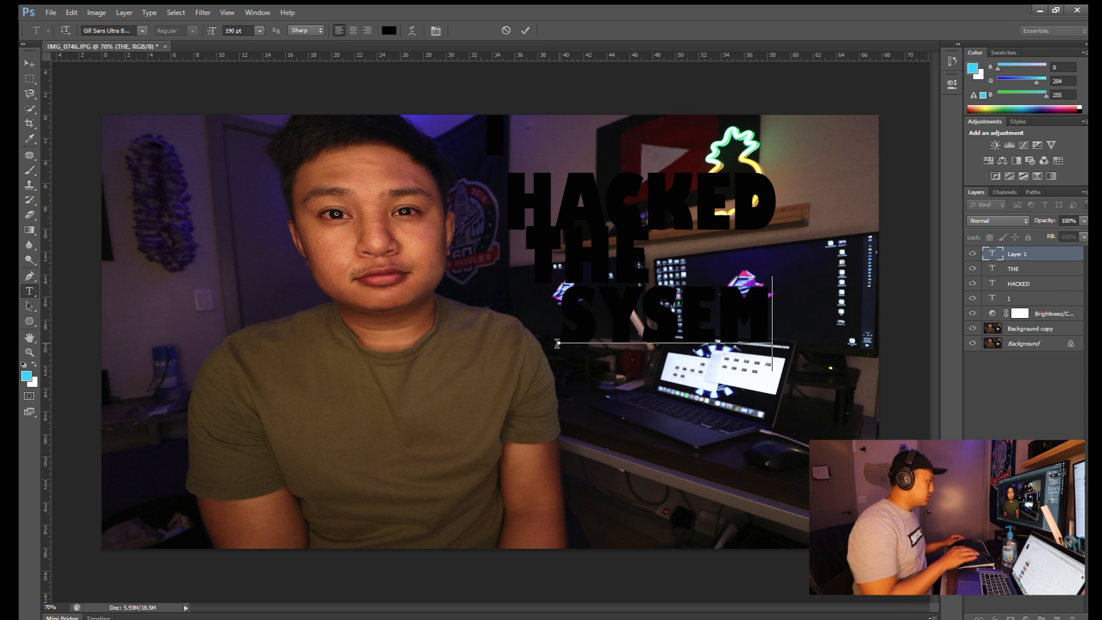
pyautogui.press('BackSpace')
pyautogui.press('BackSpace')
pyautogui.write('TEM')
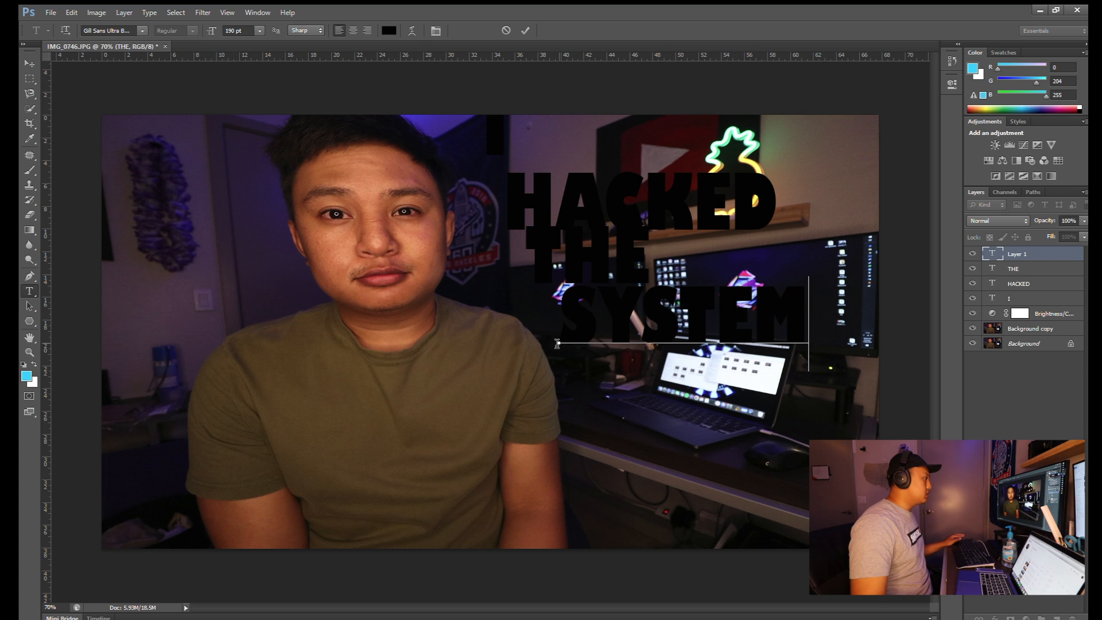
pyautogui.click(526, 31)
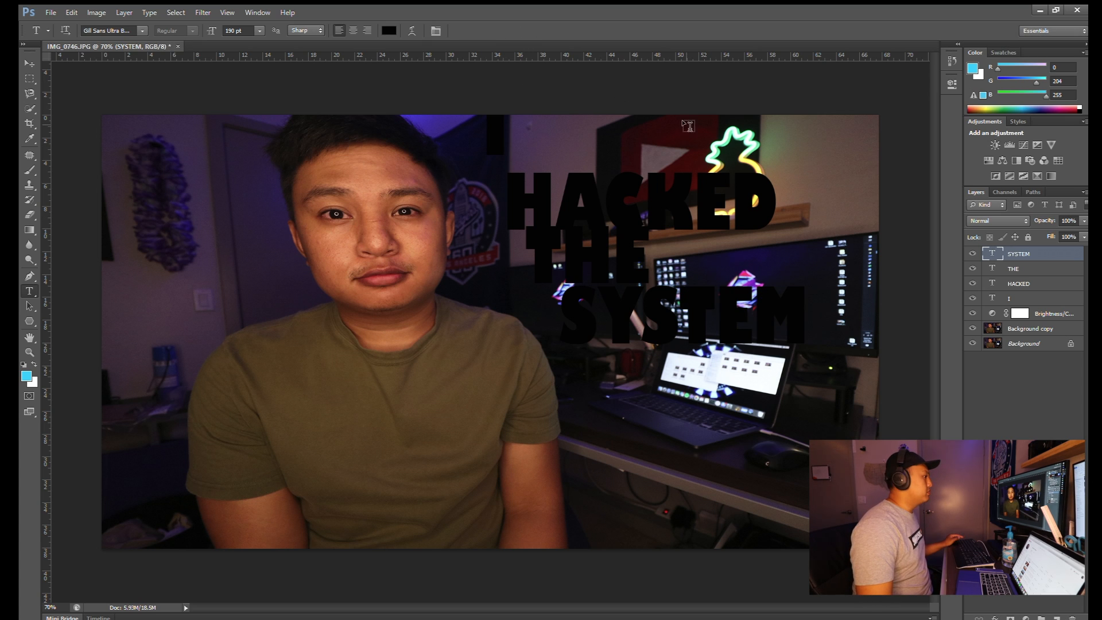
pyautogui.moveTo(1021, 298); pyautogui.dragTo(1010, 252)
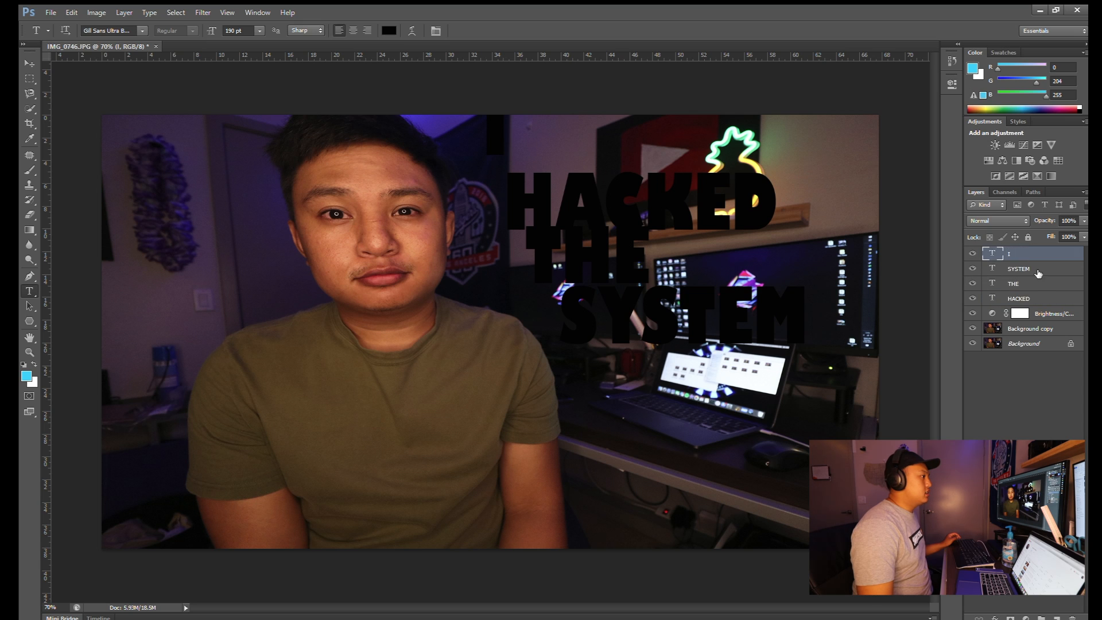
# - Drag the HACKED layer just below I, then select the I text for editing
pyautogui.moveTo(1034, 295)
pyautogui.mouseDown()
pyautogui.moveTo(1033, 265)
pyautogui.moveTo(1033, 283)
pyautogui.mouseUp()
pyautogui.click(1029, 360)
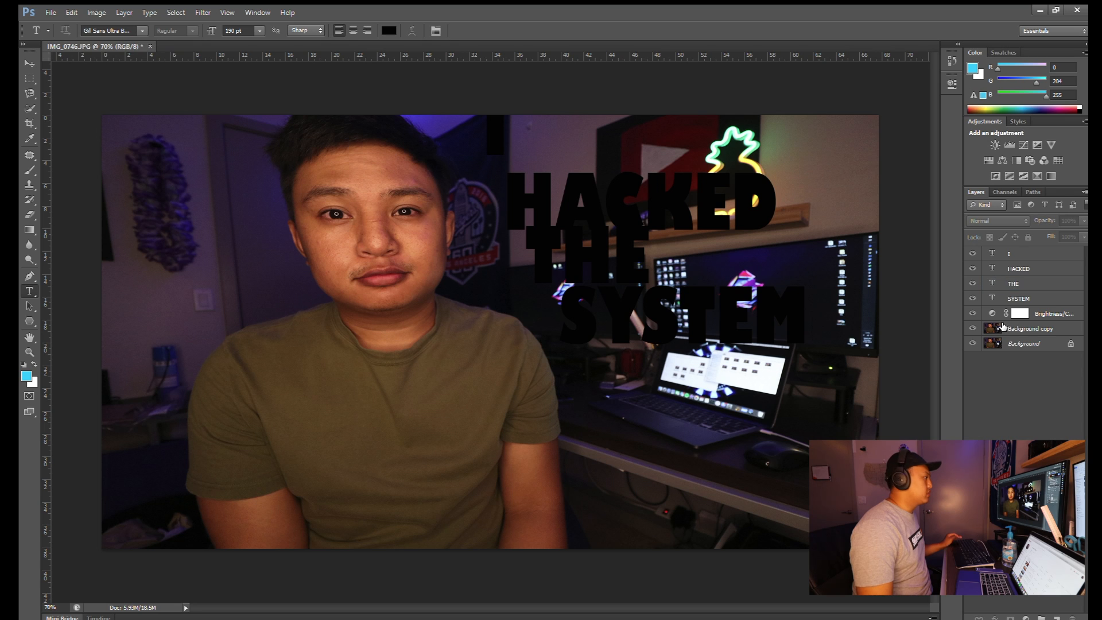
pyautogui.click(1027, 258)
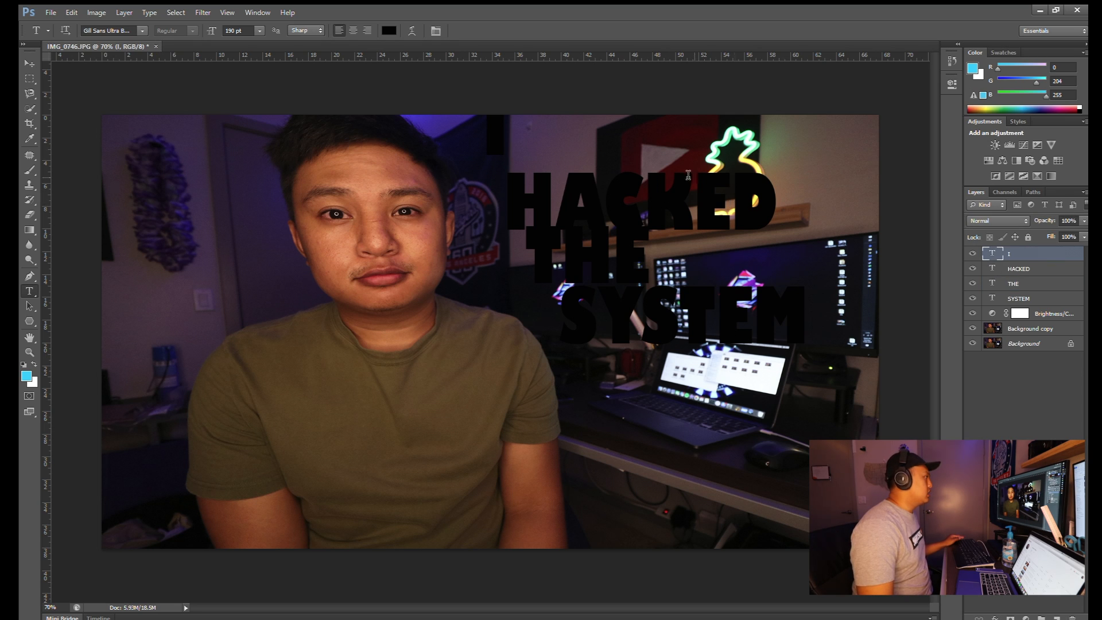
pyautogui.doubleClick(496, 129)
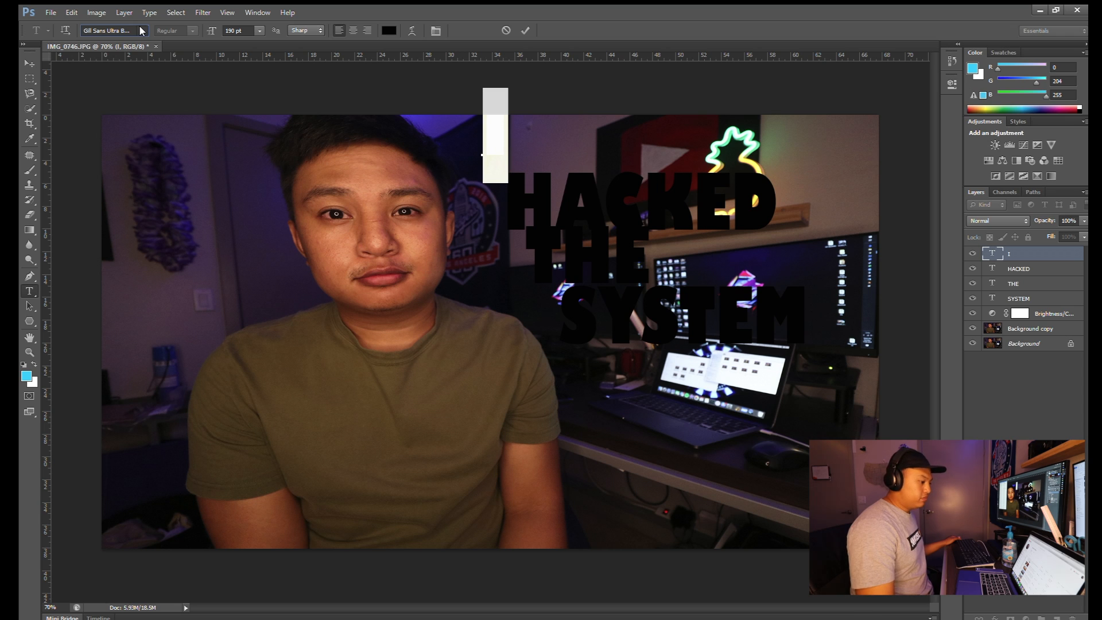
# - Change the HACKED text colour to white
pyautogui.click(488, 156)
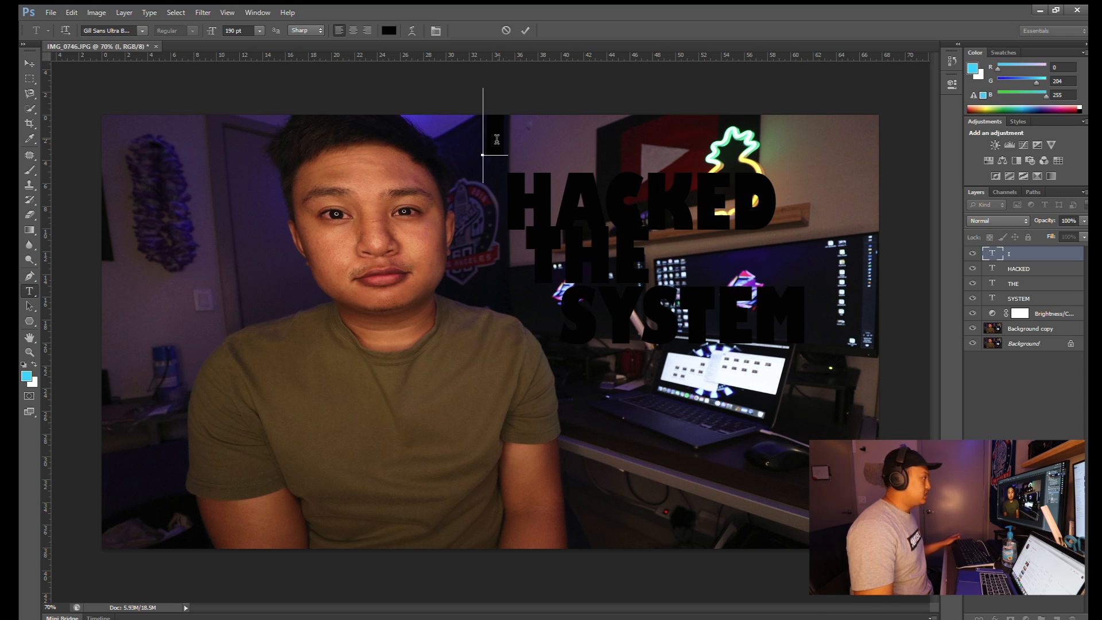
pyautogui.doubleClick(658, 200)
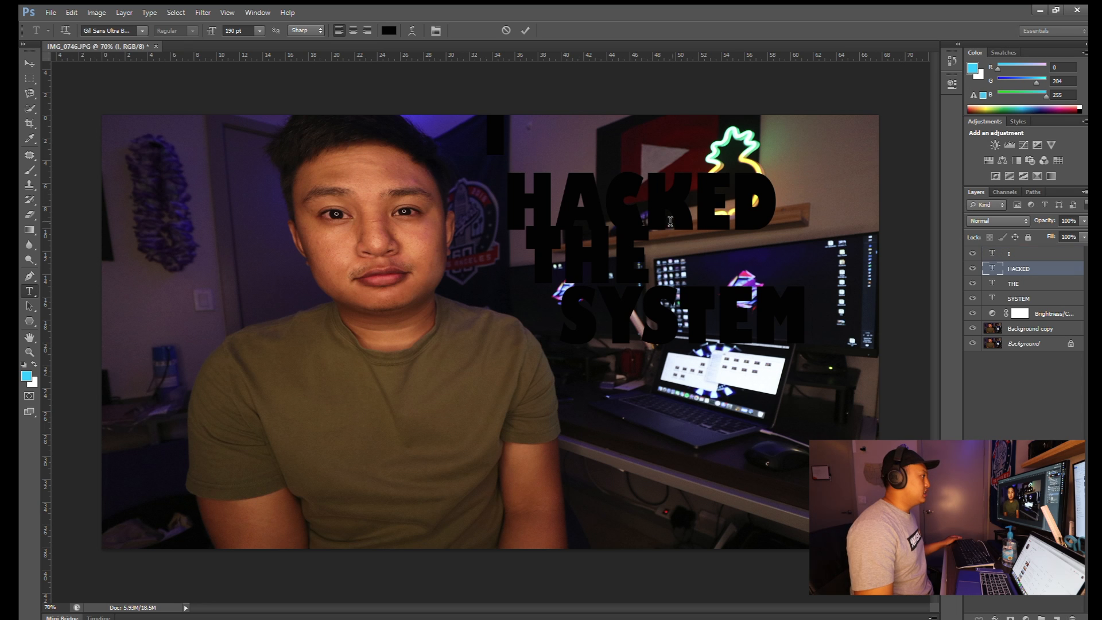
pyautogui.click(393, 34)
pyautogui.click(678, 153)
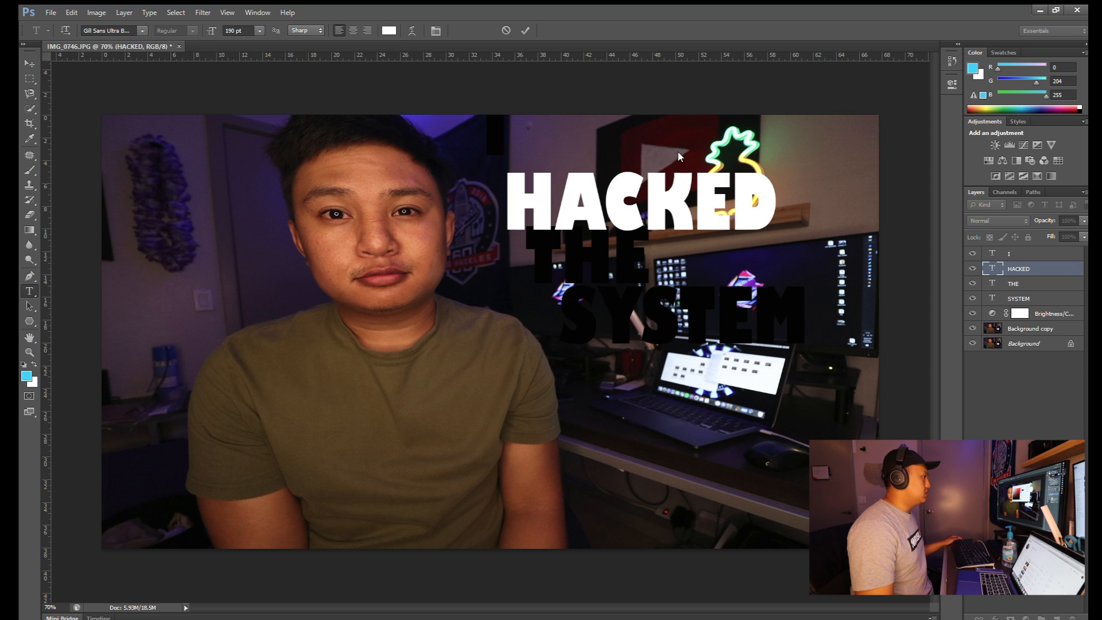
pyautogui.press('Return')
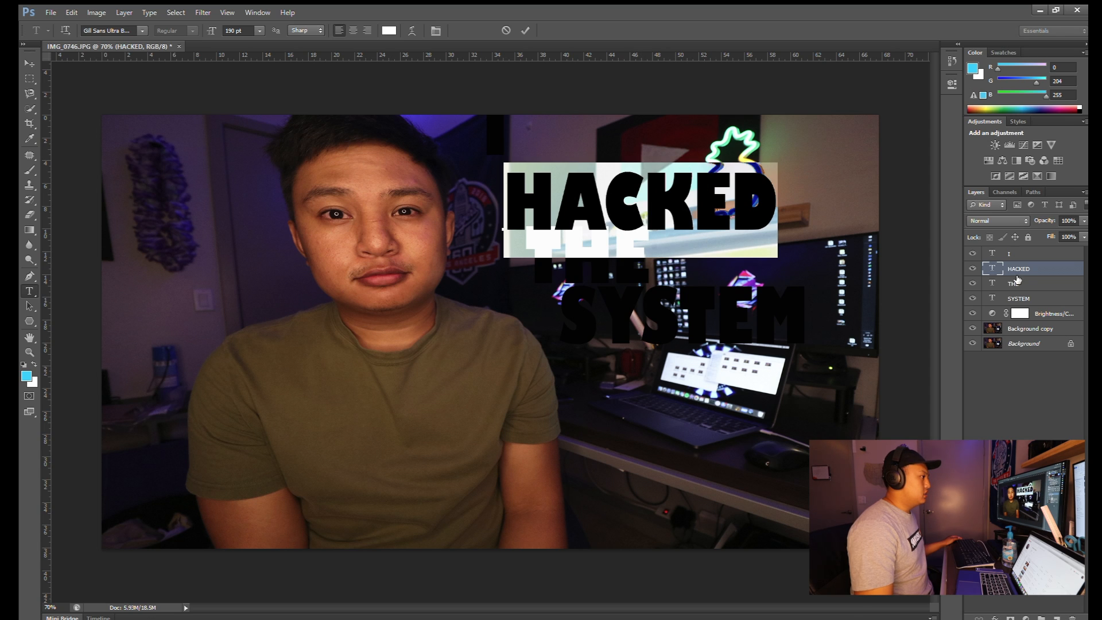
pyautogui.click(643, 343)
# - Change all SYSTEM letters to white, leaving I and THE black
pyautogui.click(644, 346)
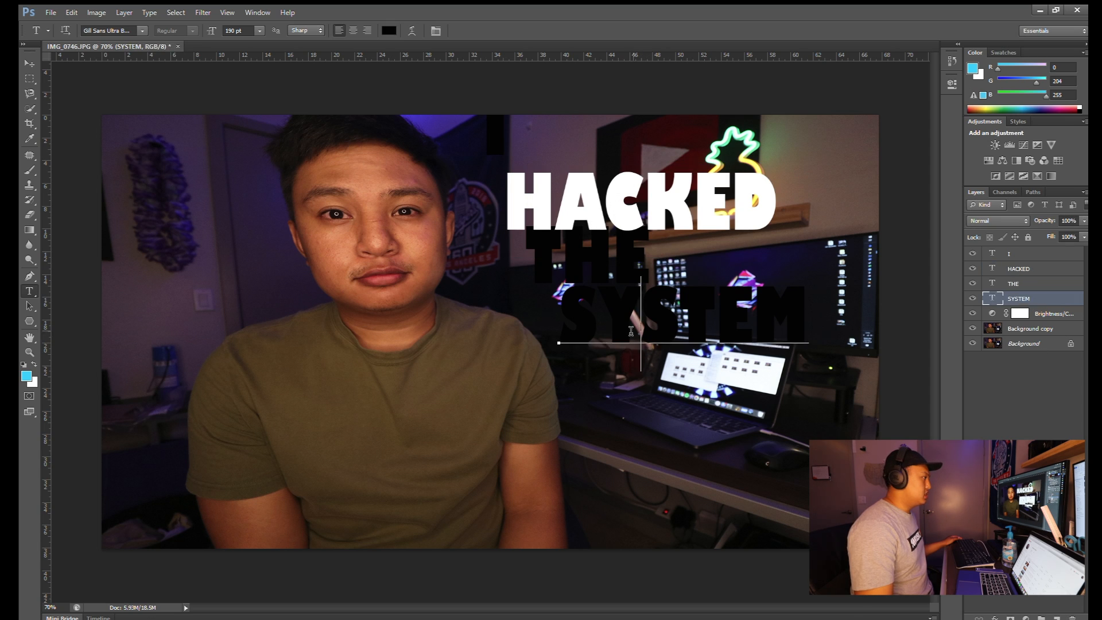
pyautogui.hotkey('ctrl', 'a')
pyautogui.click(390, 31)
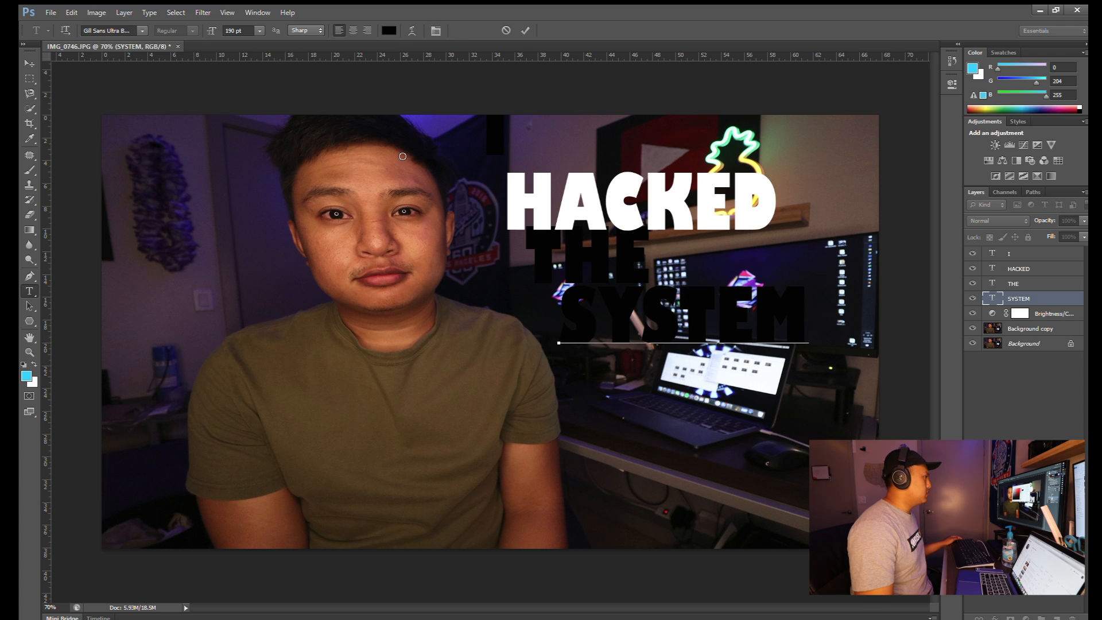
pyautogui.click(402, 156)
pyautogui.click(690, 160)
pyautogui.click(1040, 384)
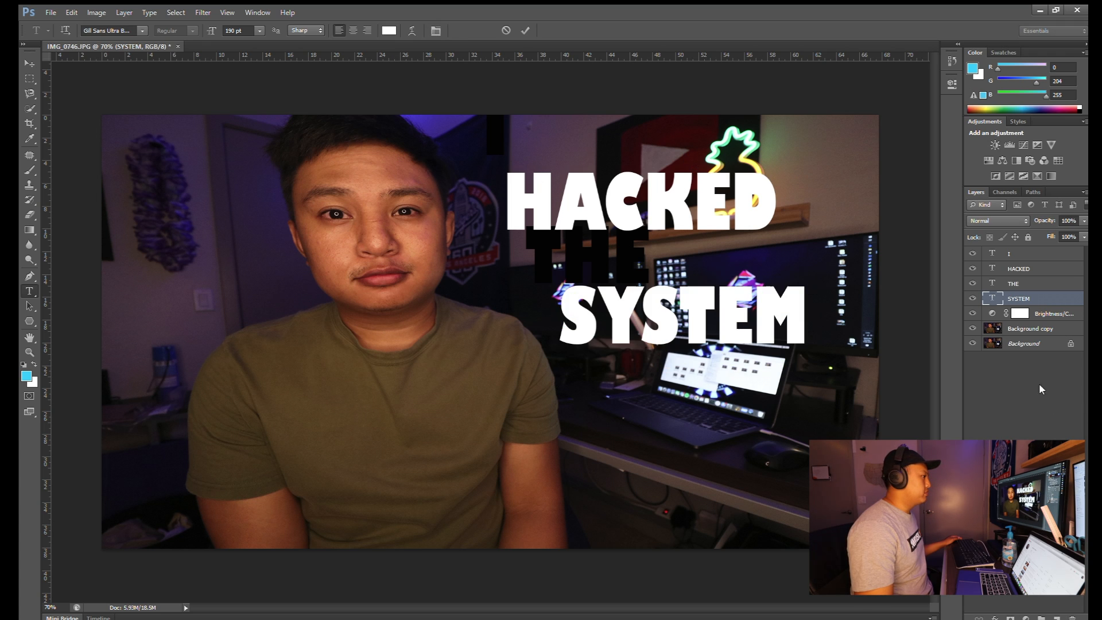
pyautogui.click(1027, 254)
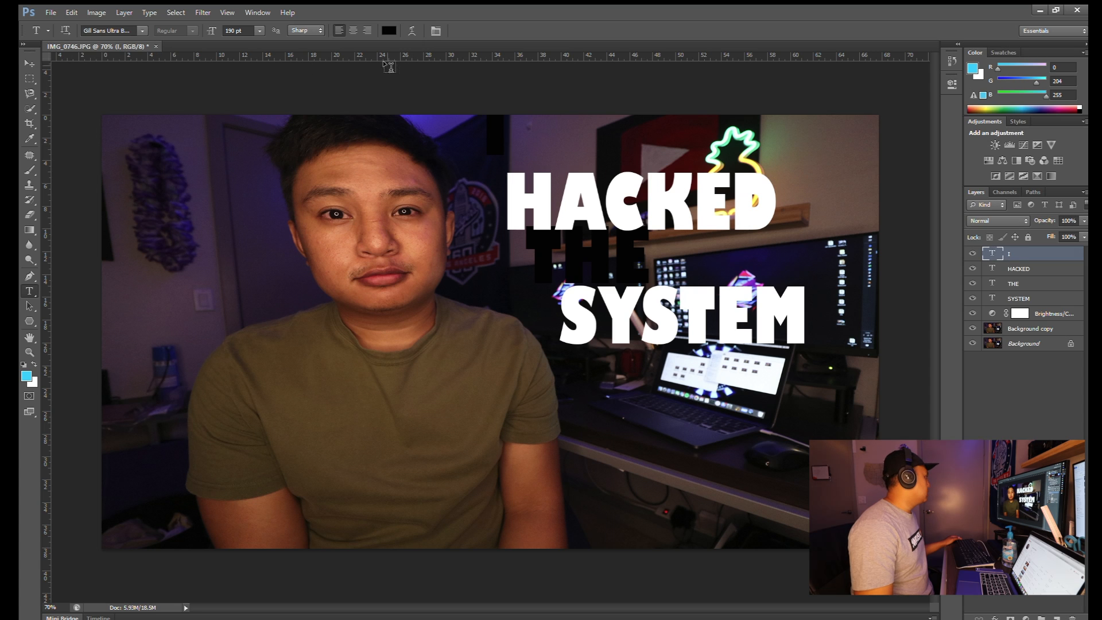
# - Move I onto the shirt, HACKED mid-photo, THE below it, and SYSTEM above the monitors
pyautogui.click(29, 63)
pyautogui.moveTo(487, 127); pyautogui.dragTo(269, 384)
pyautogui.click(1022, 269)
pyautogui.moveTo(728, 170); pyautogui.dragTo(602, 358)
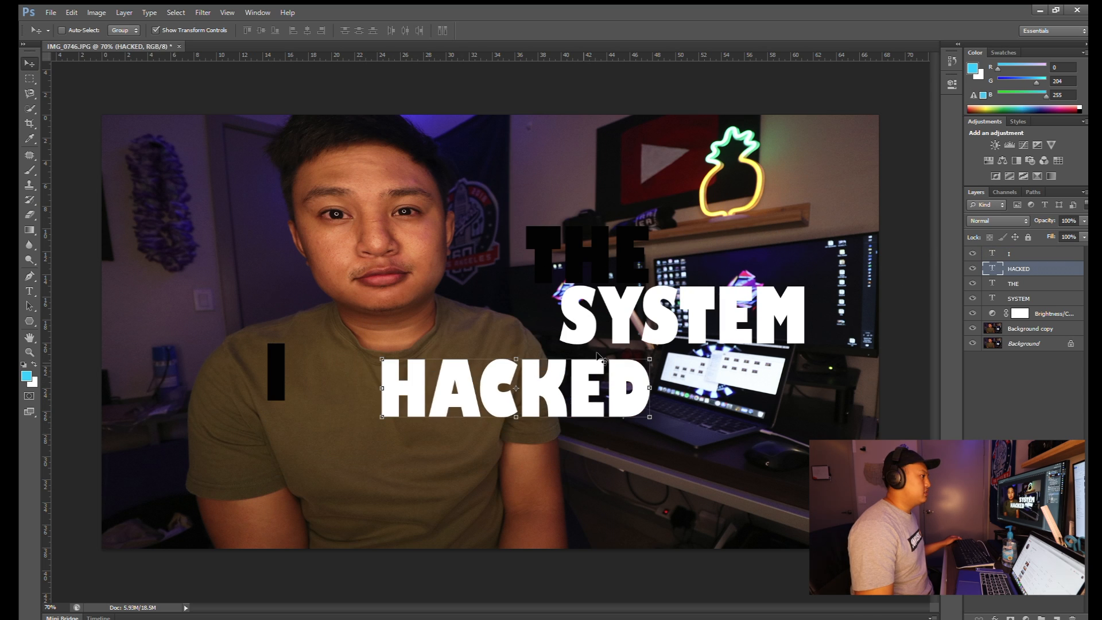
pyautogui.click(1024, 284)
pyautogui.moveTo(602, 255); pyautogui.dragTo(411, 483)
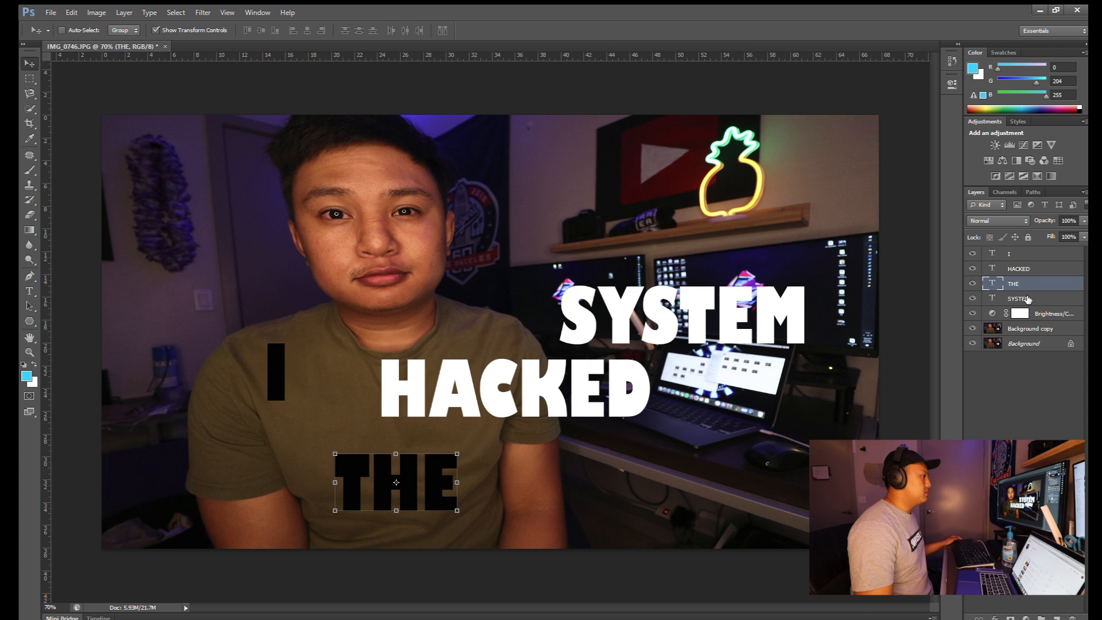
pyautogui.click(1027, 298)
pyautogui.moveTo(321, 302); pyautogui.dragTo(330, 201)
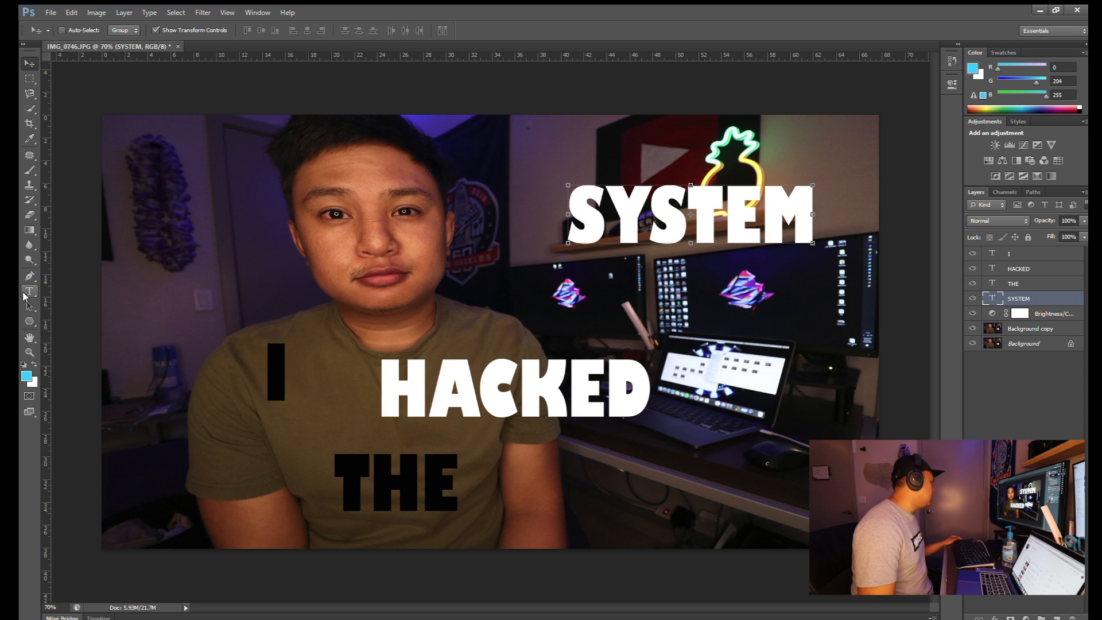
# - Draw black rectangles behind I and HACKED, stacking each word above its block
pyautogui.click(30, 322)
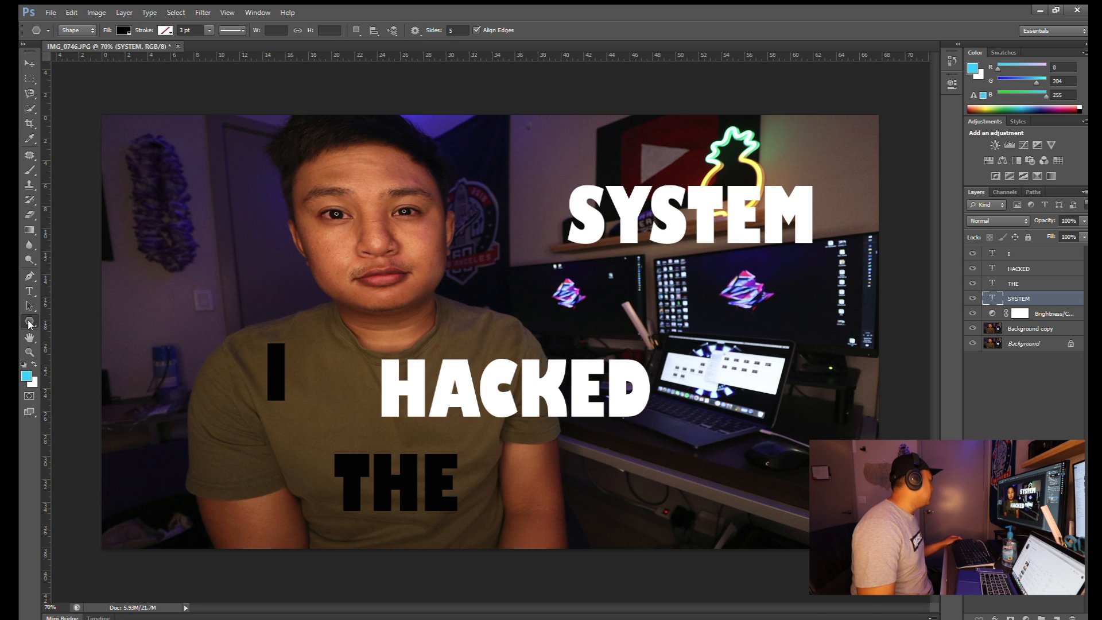
pyautogui.click(75, 319)
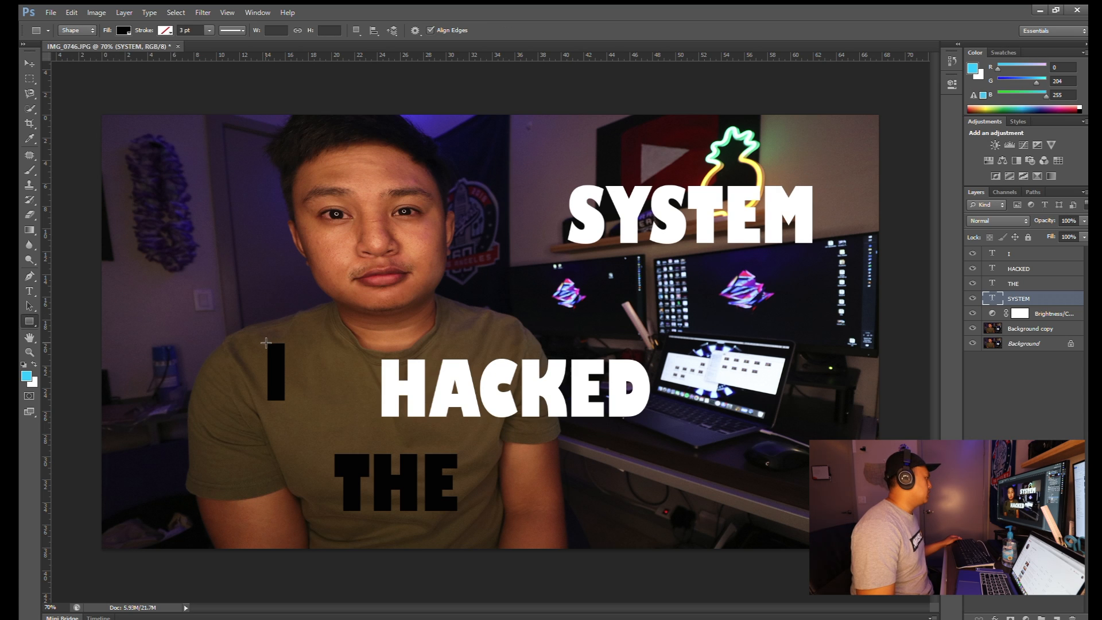
pyautogui.click(1016, 252)
pyautogui.moveTo(264, 342); pyautogui.dragTo(291, 404)
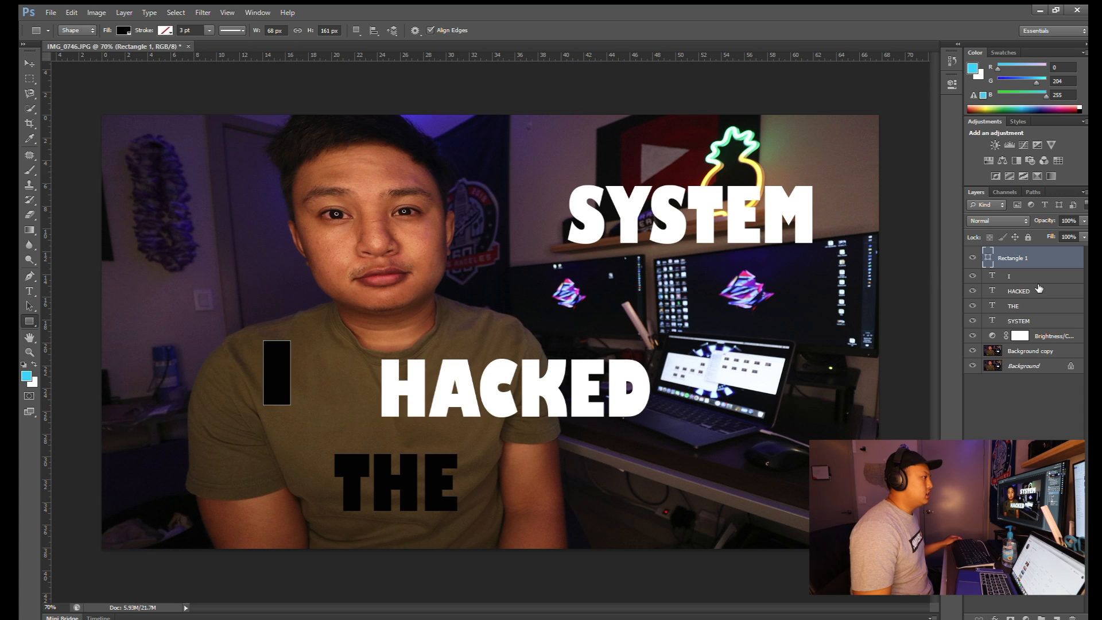
pyautogui.moveTo(1029, 274); pyautogui.dragTo(1028, 254)
pyautogui.click(1028, 287)
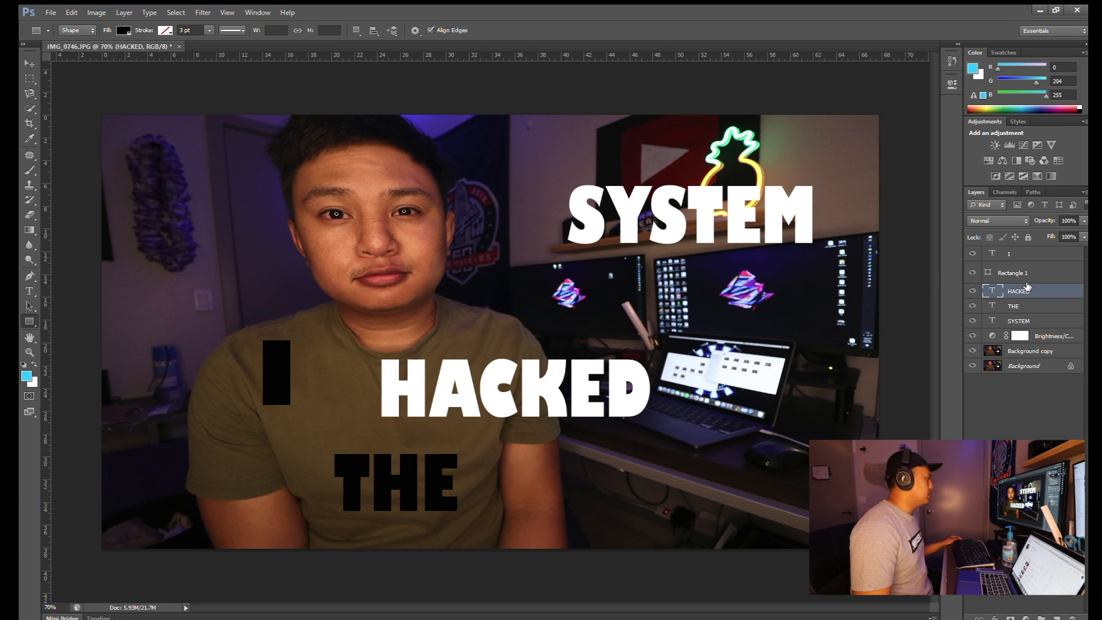
pyautogui.moveTo(373, 354); pyautogui.dragTo(656, 424)
pyautogui.moveTo(1058, 315); pyautogui.dragTo(1036, 285)
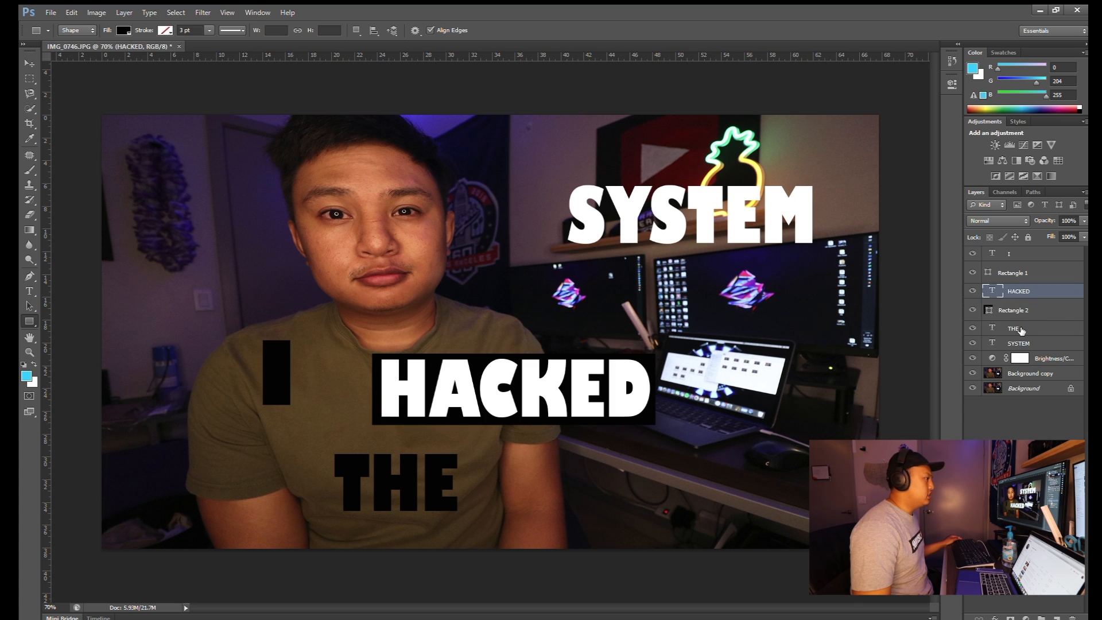
# - Draw black rectangles behind THE and SYSTEM, placing each block beneath its word
pyautogui.click(1021, 330)
pyautogui.moveTo(343, 465); pyautogui.dragTo(465, 516)
pyautogui.moveTo(1022, 356); pyautogui.dragTo(1020, 324)
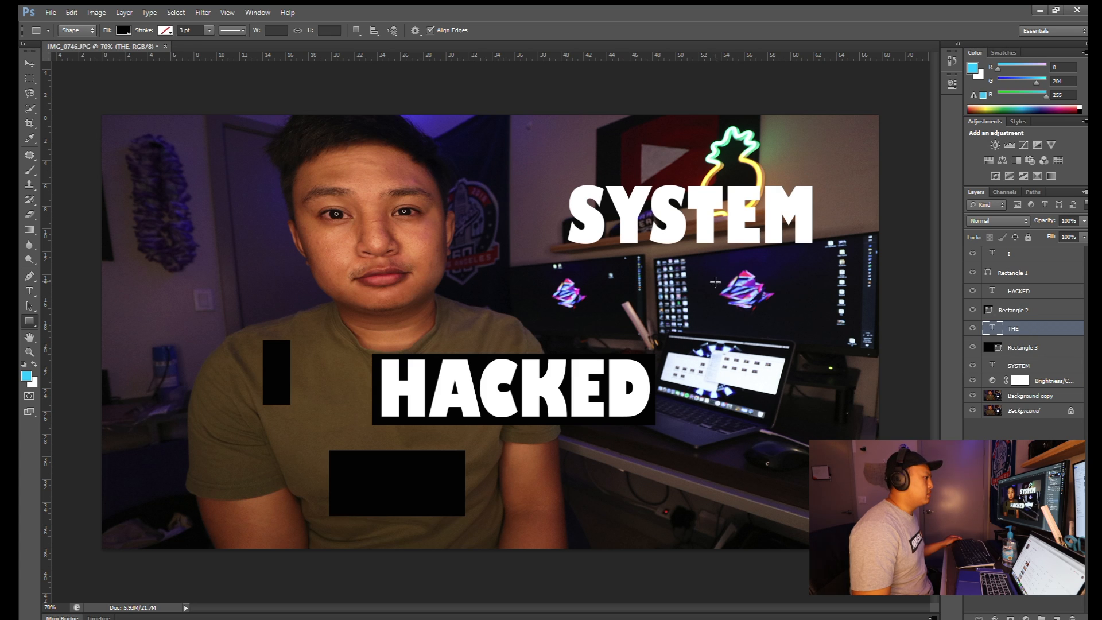
pyautogui.click(1023, 365)
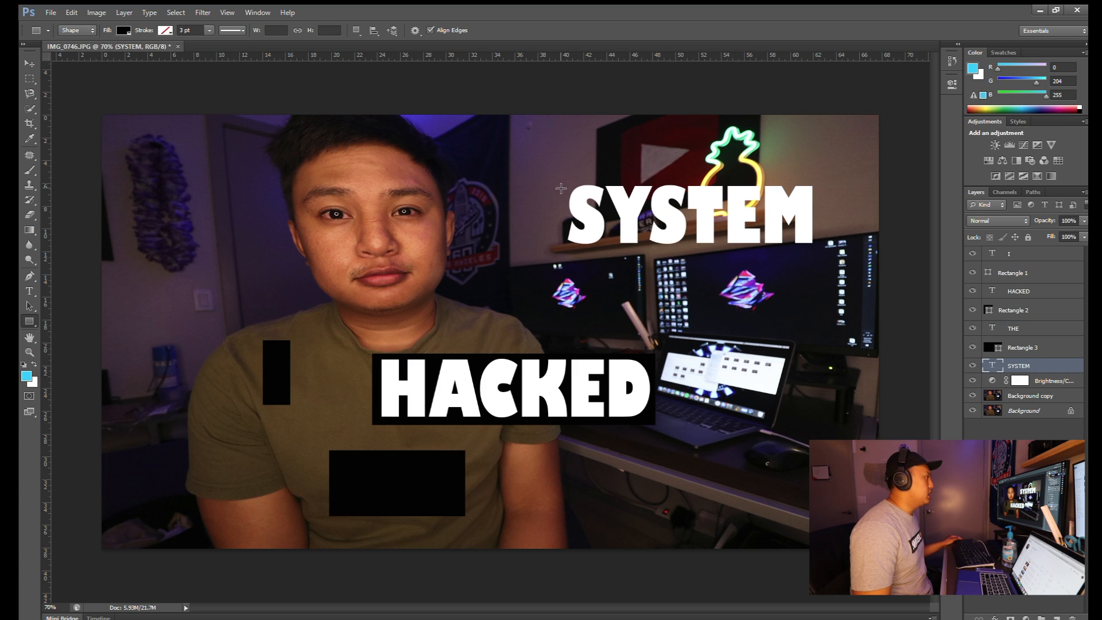
pyautogui.moveTo(564, 182); pyautogui.dragTo(816, 246)
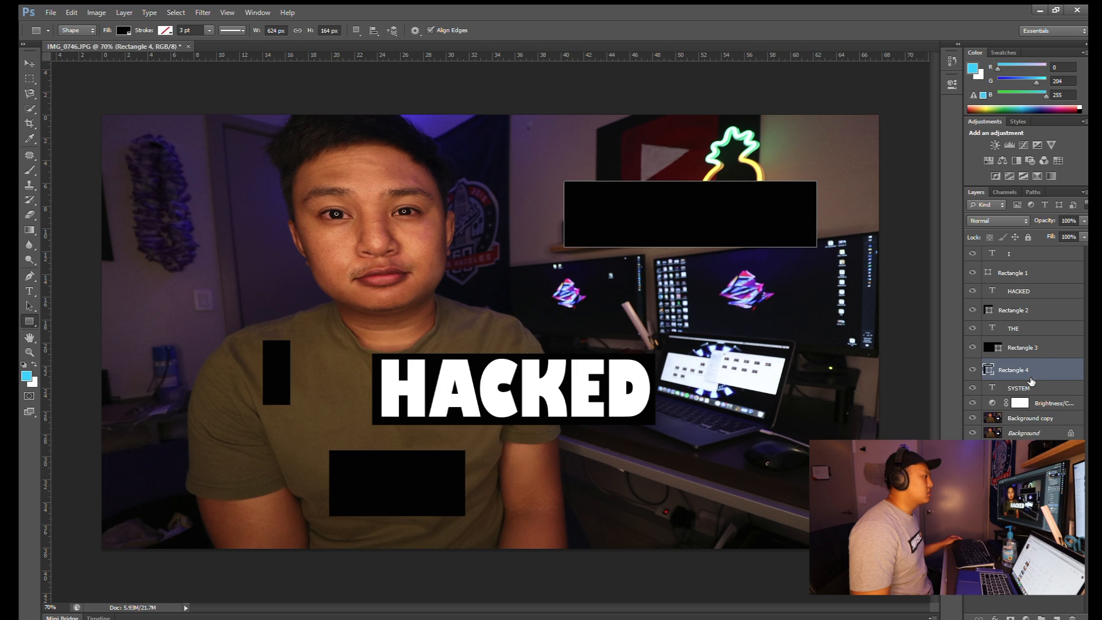
pyautogui.moveTo(1026, 370); pyautogui.dragTo(1026, 396)
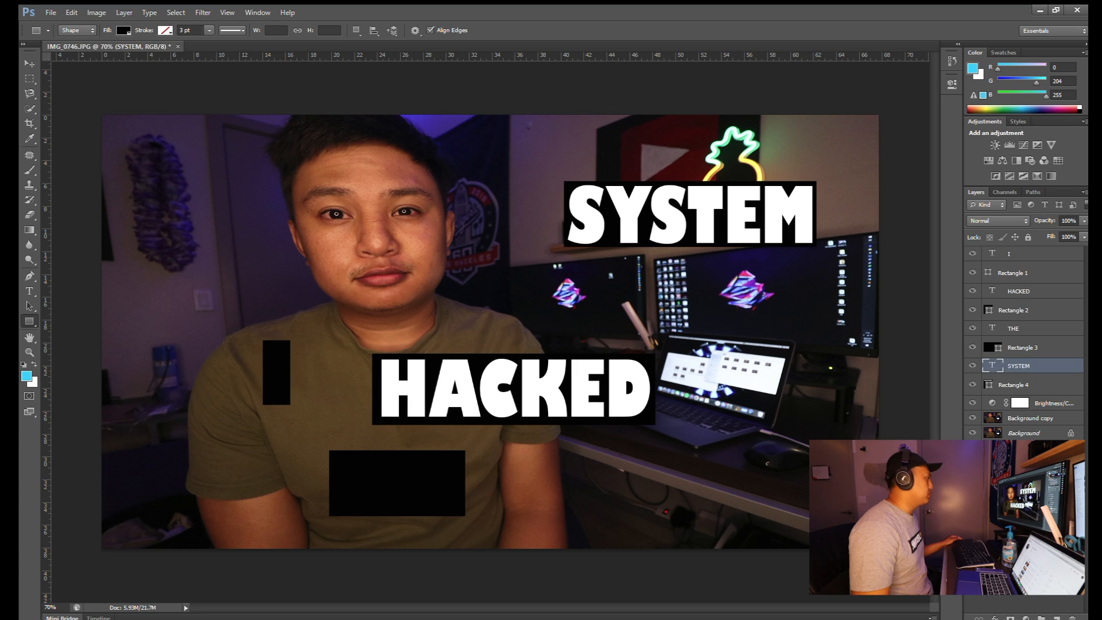
pyautogui.click(1016, 255)
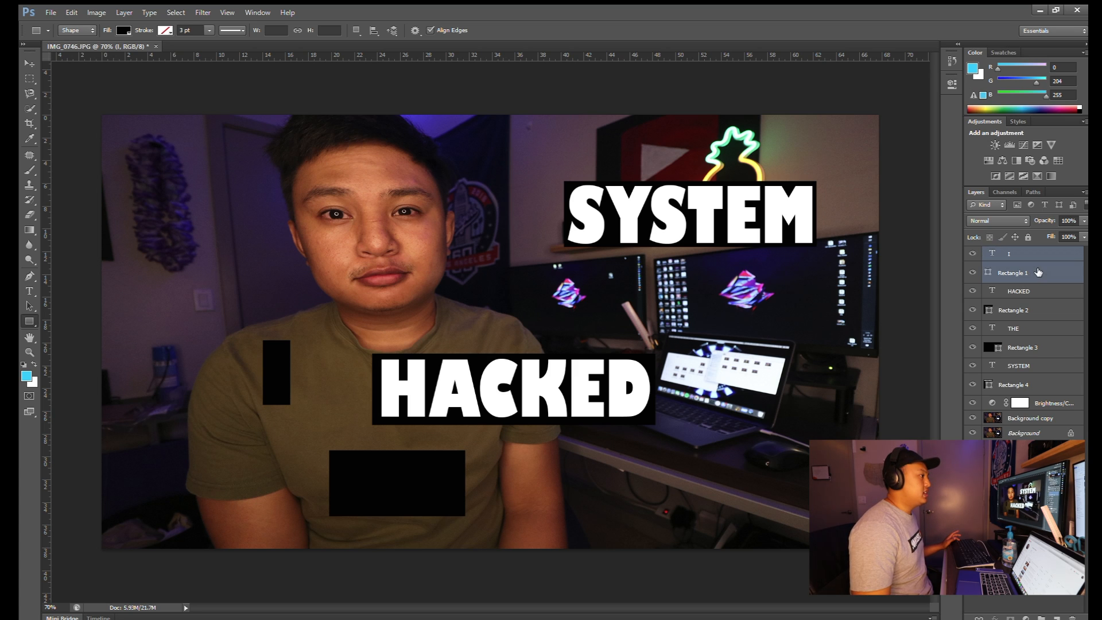
# - Select the I layer with its Rectangle 1 block and drag both up onto the forehead
pyautogui.hotkey('alt', '[')
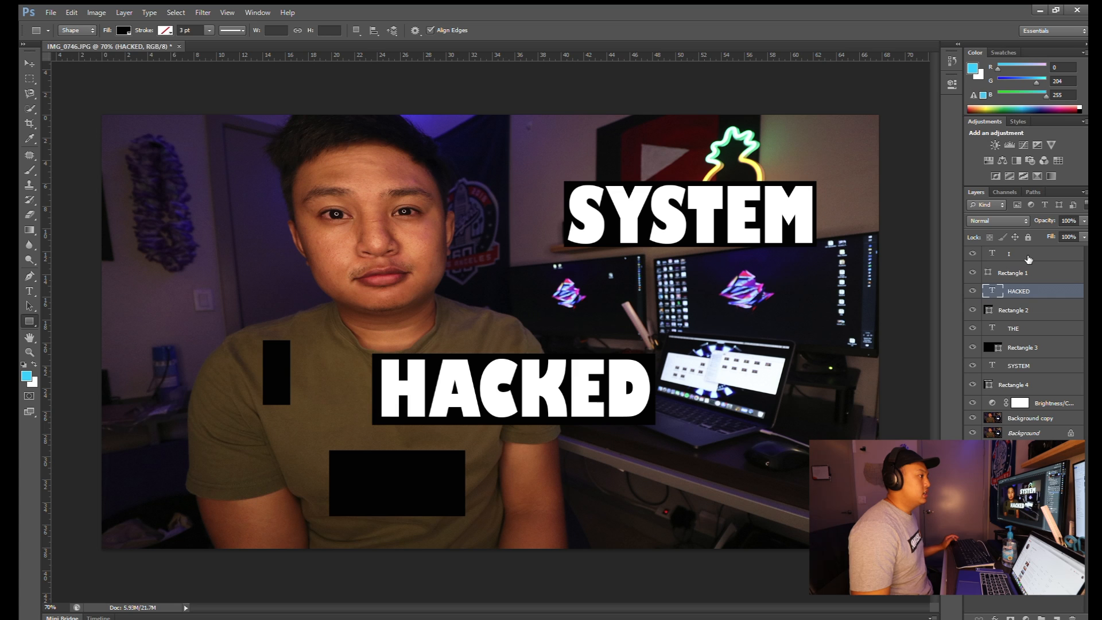
pyautogui.click(1028, 257)
pyautogui.keyDown('ctrl'); pyautogui.click(1045, 307); pyautogui.keyUp('ctrl')
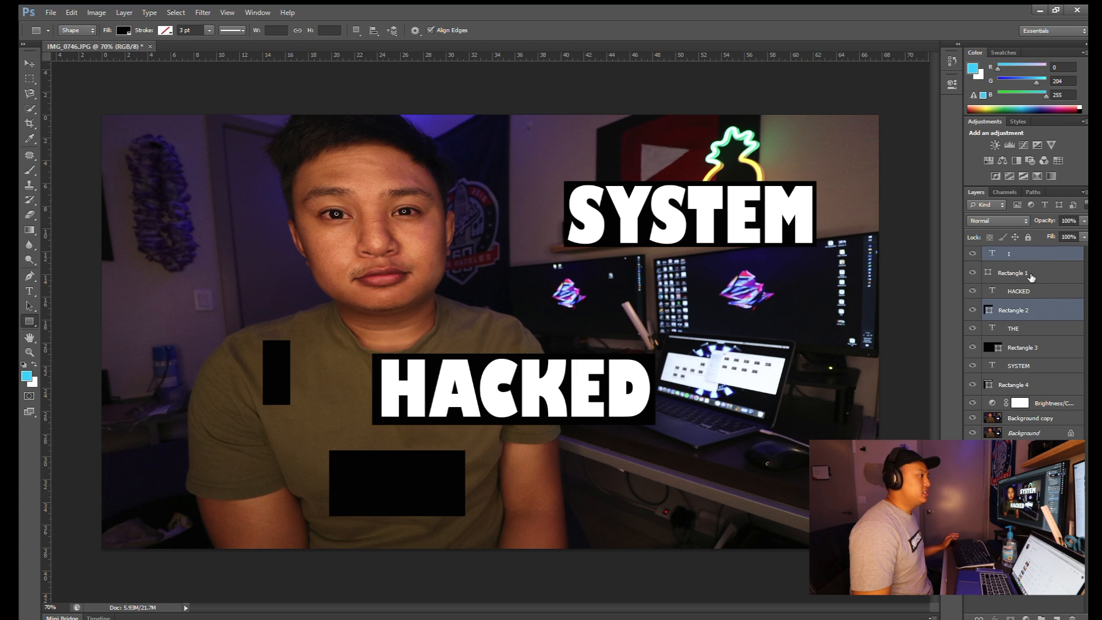
pyautogui.click(1031, 275)
pyautogui.click(1032, 255)
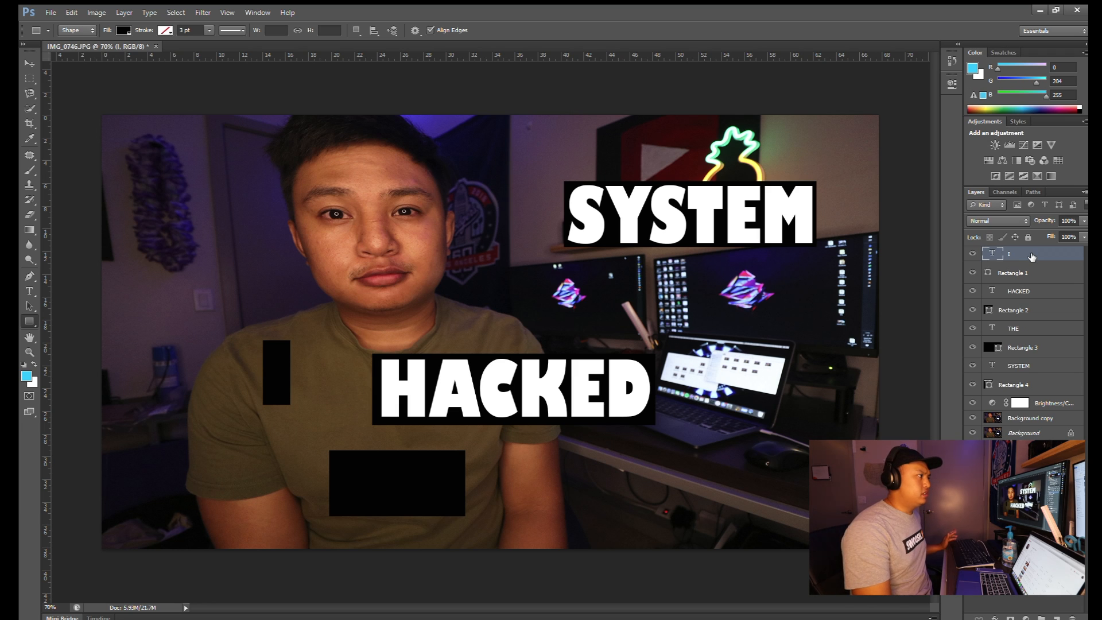
pyautogui.keyDown('ctrl'); pyautogui.click(1032, 271); pyautogui.keyUp('ctrl')
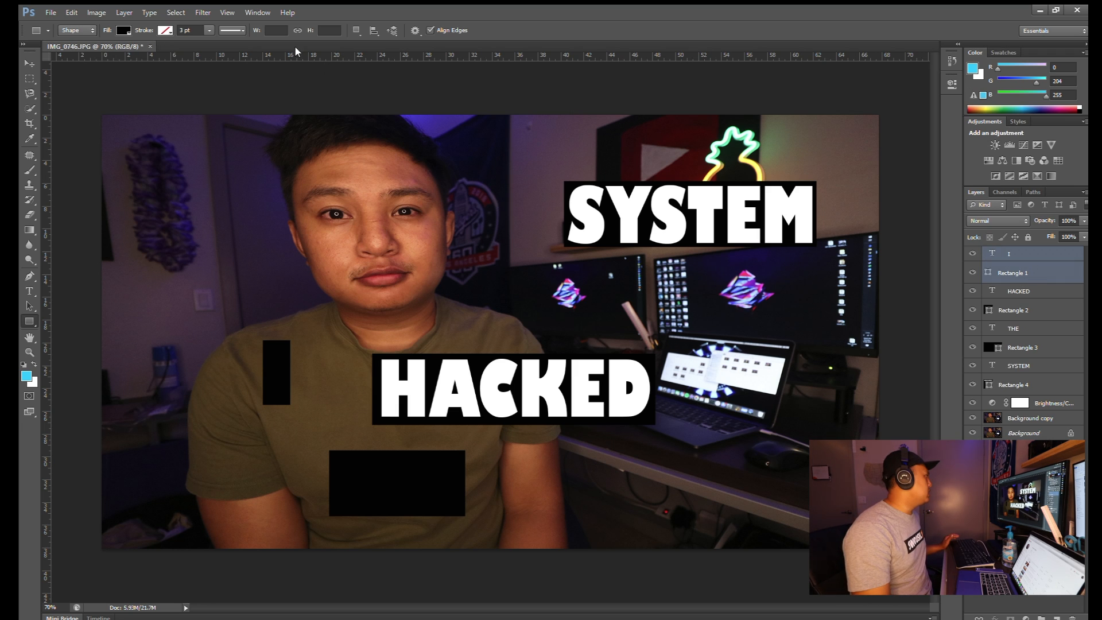
pyautogui.click(30, 63)
pyautogui.moveTo(267, 360); pyautogui.dragTo(397, 159)
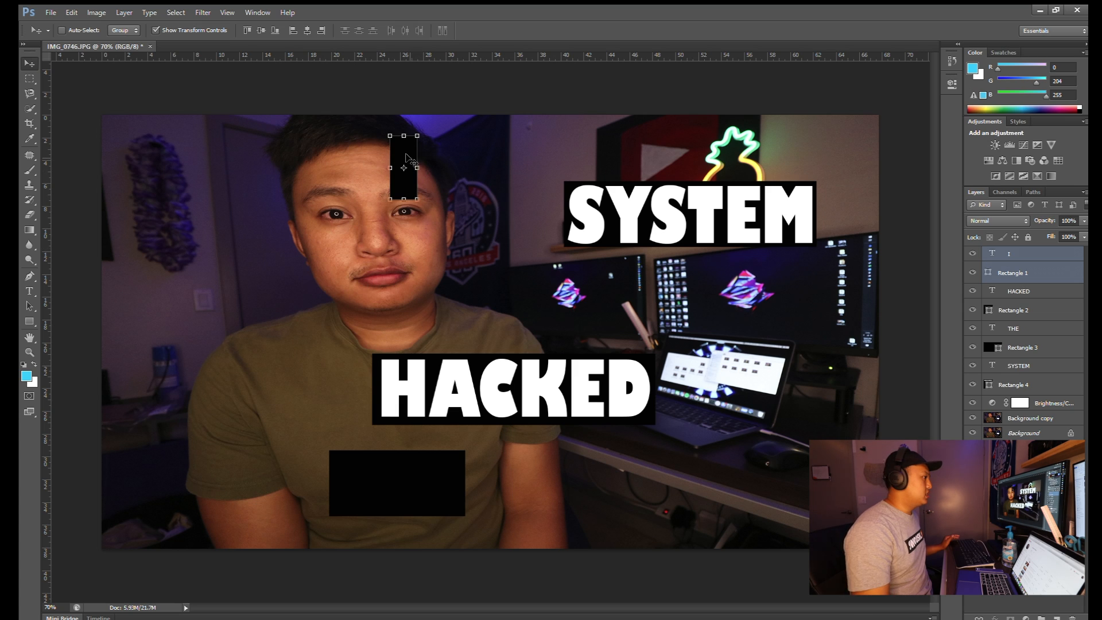
pyautogui.click(1034, 272)
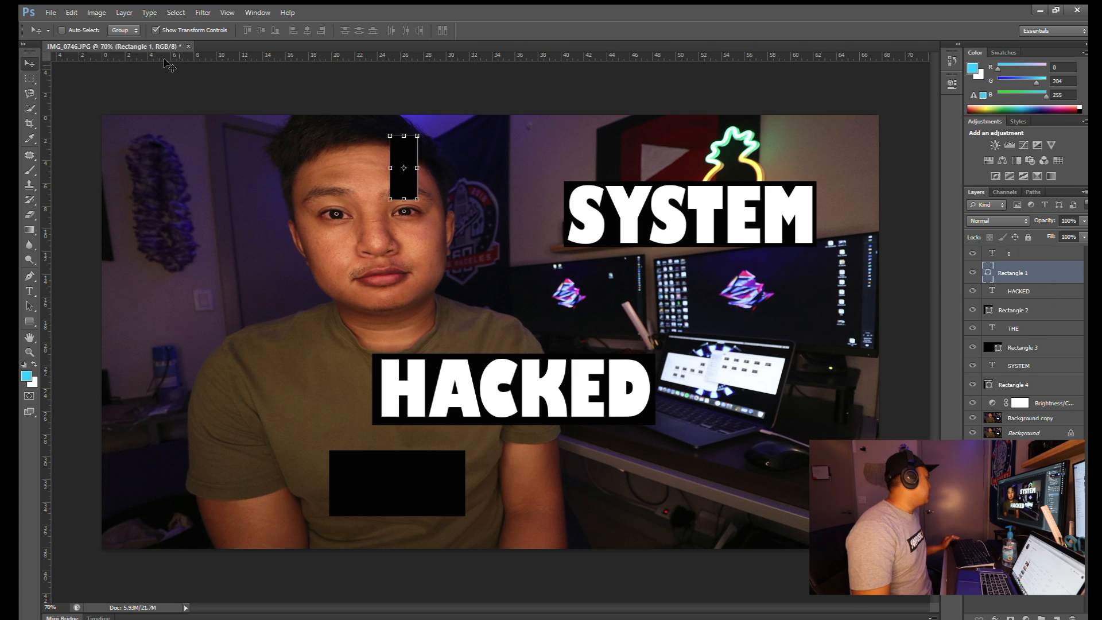
pyautogui.click(31, 318)
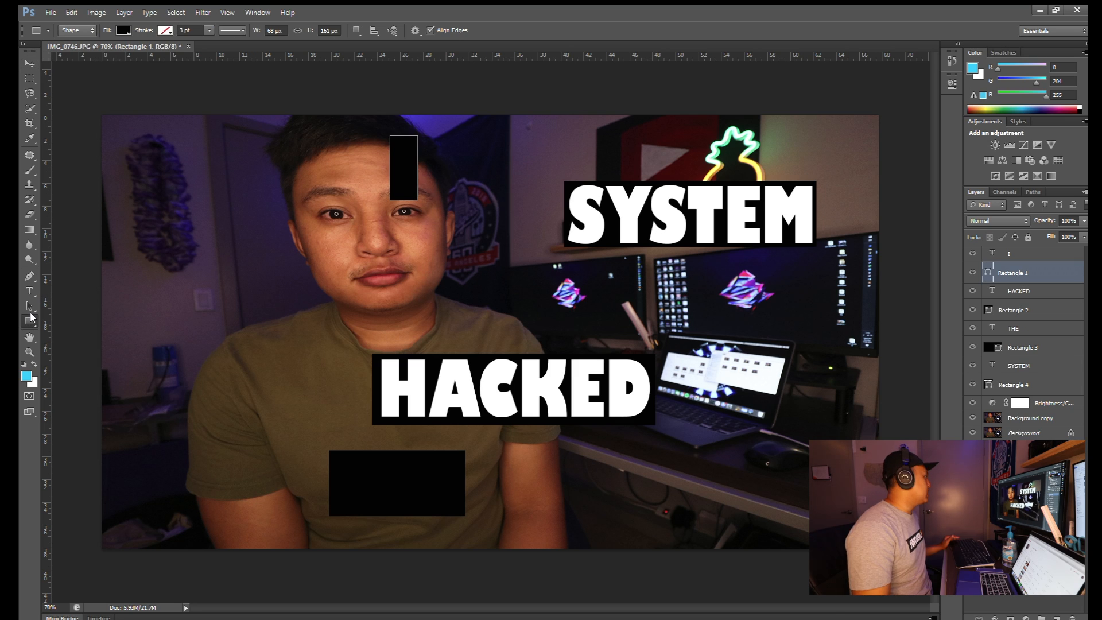
# - Set the fill of the blocks behind I and THE to red
pyautogui.click(117, 31)
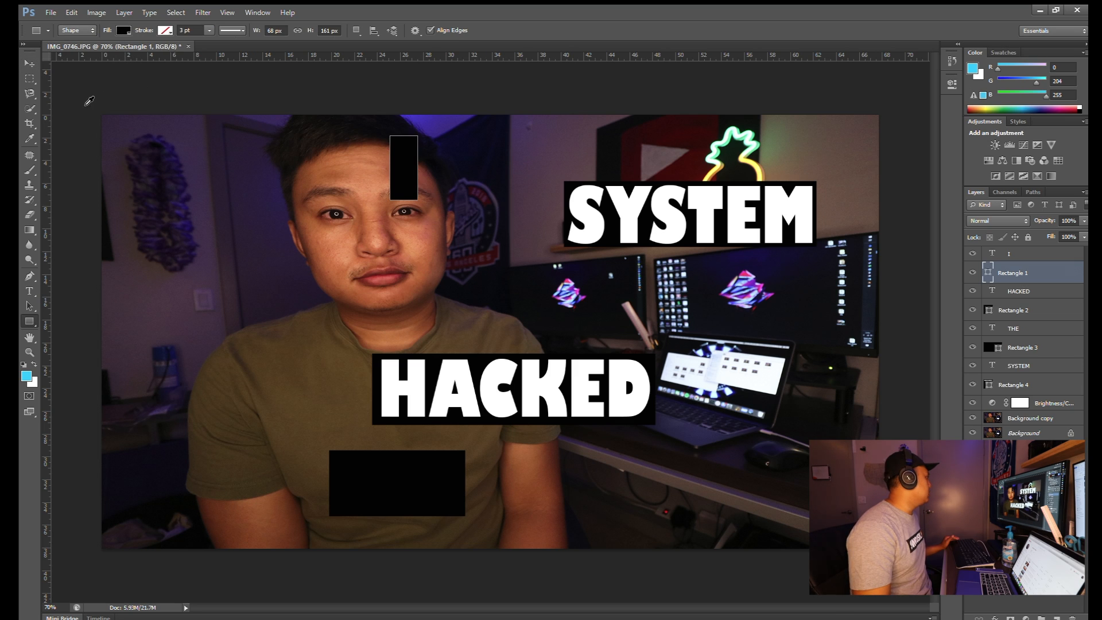
pyautogui.click(70, 97)
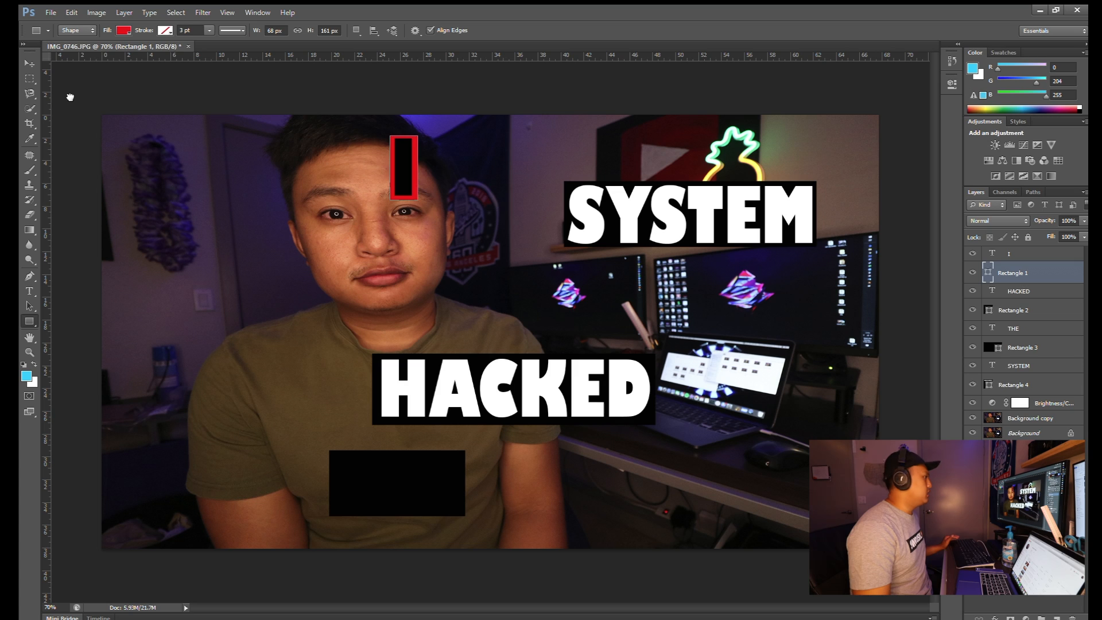
pyautogui.click(1017, 329)
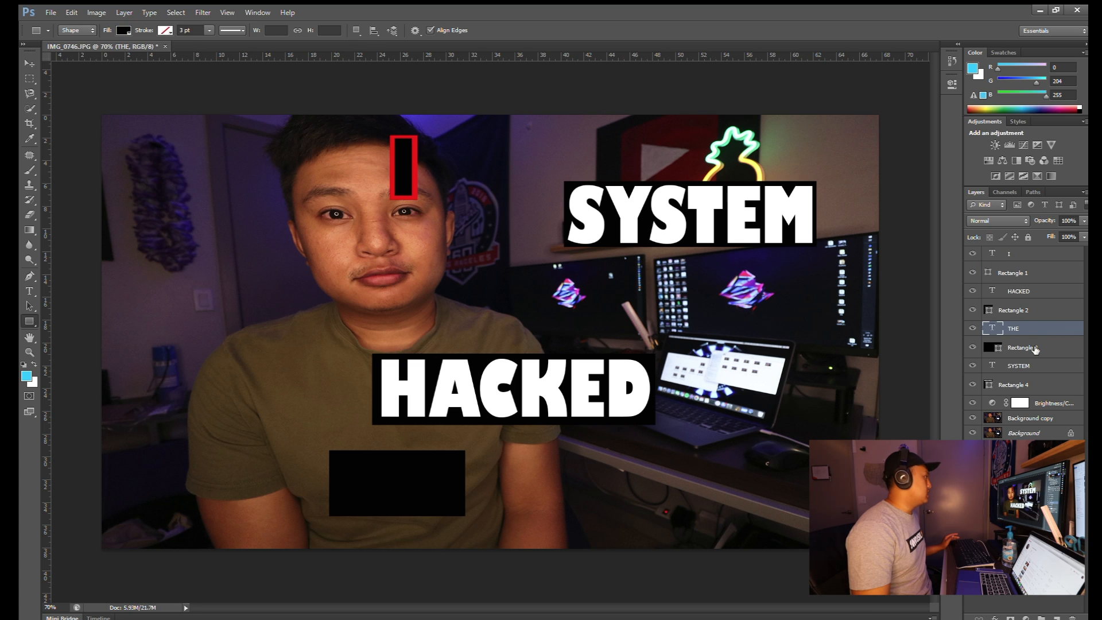
pyautogui.click(1024, 347)
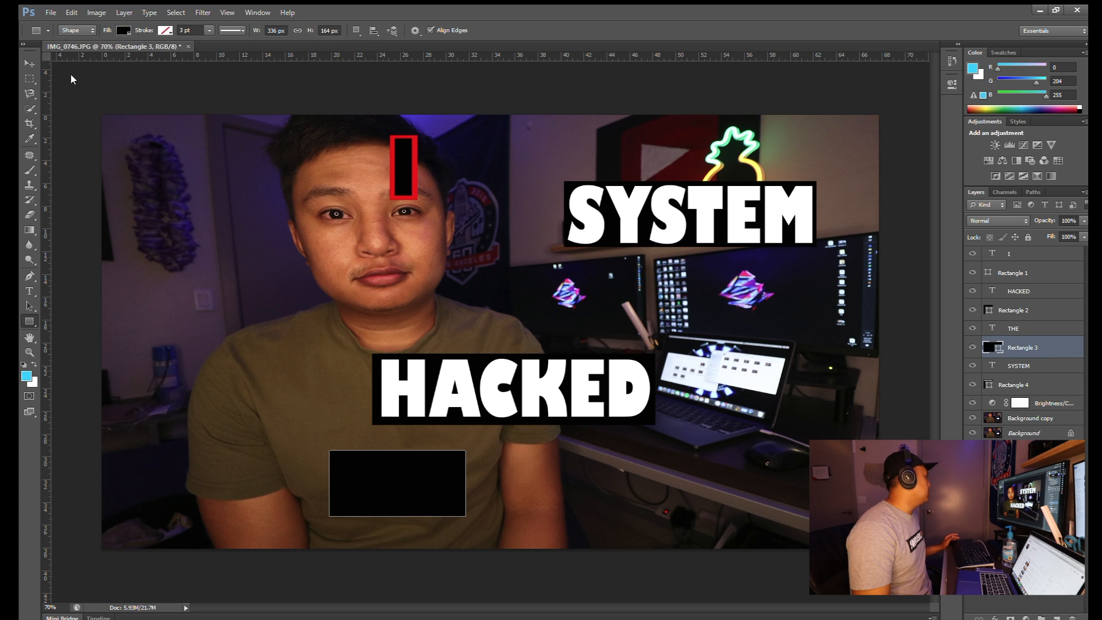
pyautogui.click(63, 91)
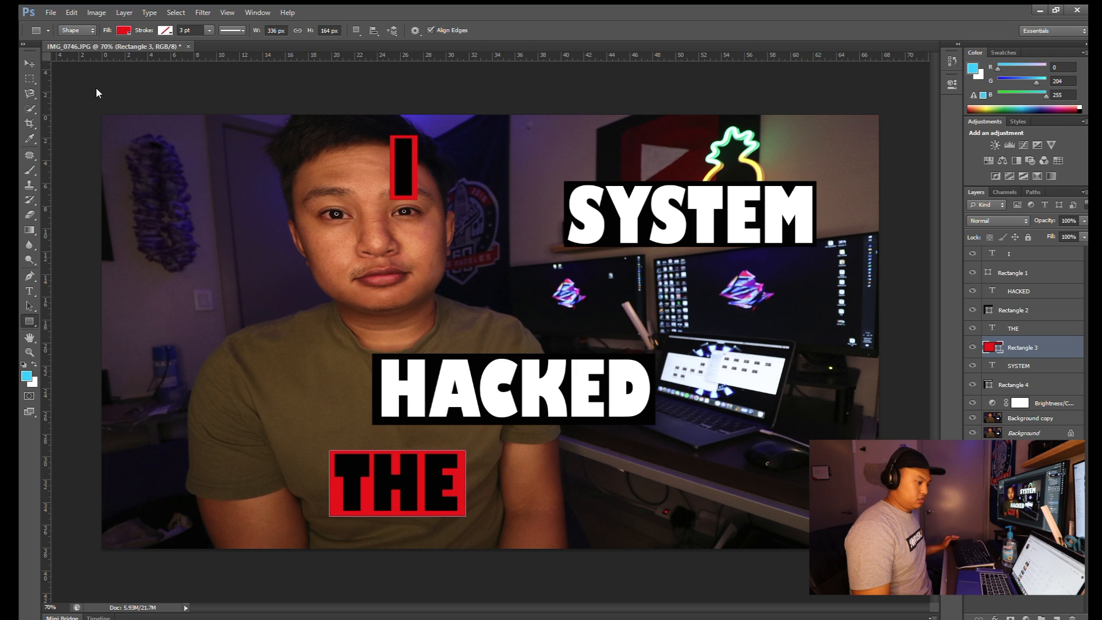
pyautogui.click(1021, 511)
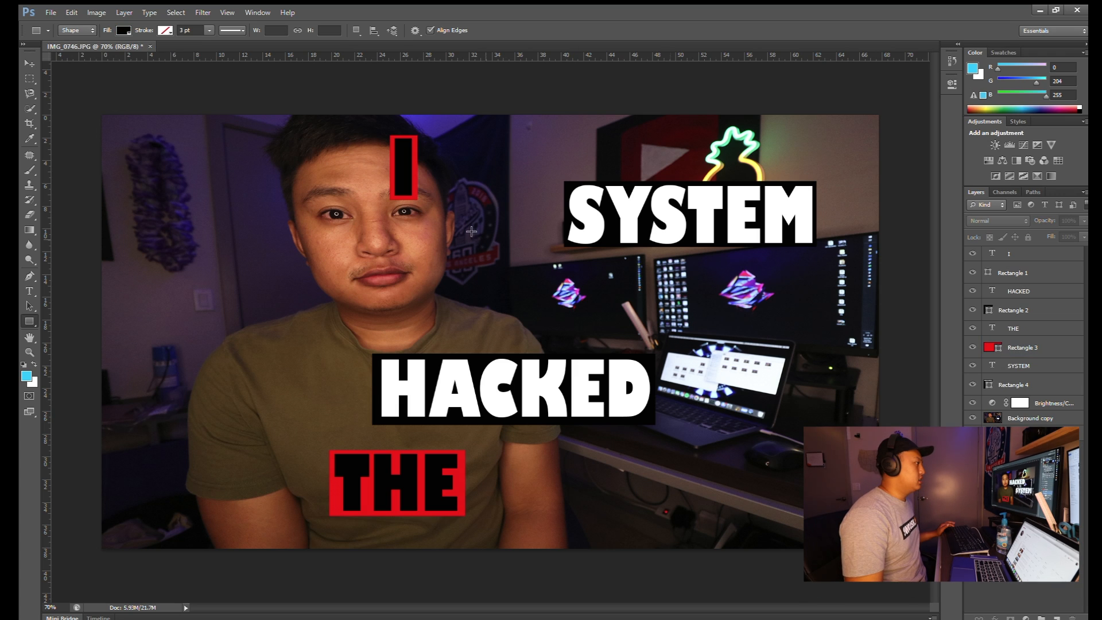
# - Nudge the I block slightly right and move the HACKED block up beside SYSTEM
pyautogui.press('v')
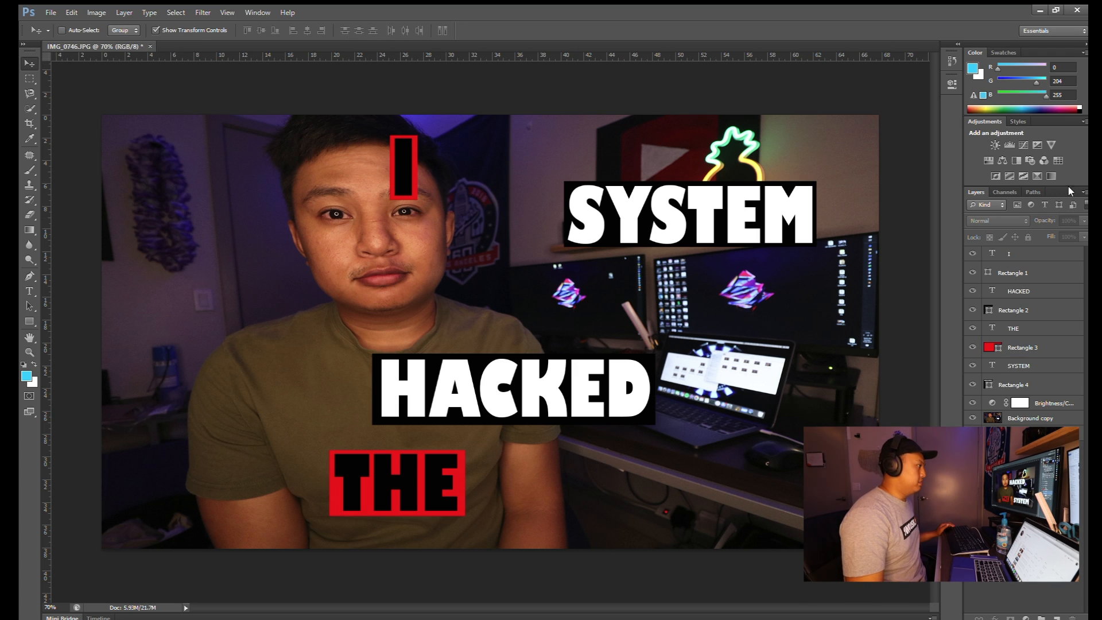
pyautogui.click(1025, 257)
pyautogui.keyDown('shift'); pyautogui.click(1025, 273); pyautogui.keyUp('shift')
pyautogui.moveTo(412, 146); pyautogui.dragTo(481, 156)
pyautogui.click(1036, 291)
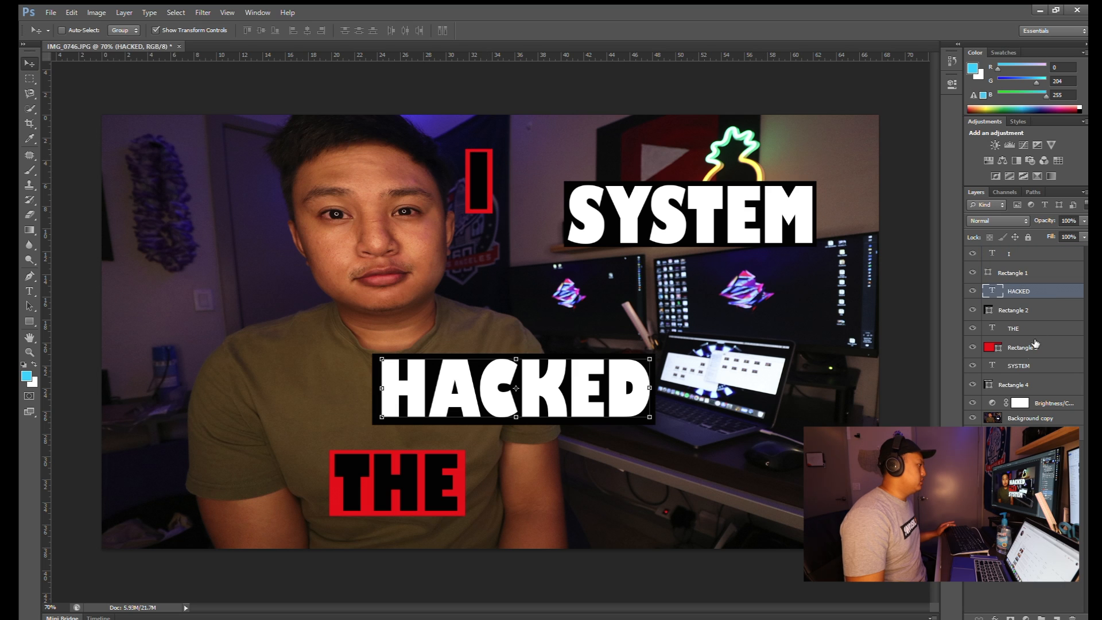
pyautogui.keyDown('shift'); pyautogui.click(1019, 310); pyautogui.keyUp('shift')
pyautogui.moveTo(597, 359); pyautogui.dragTo(690, 227)
# - Move the SYSTEM block with its black box down to the bottom right
pyautogui.click(1032, 332)
pyautogui.keyDown('shift'); pyautogui.click(1037, 351); pyautogui.keyUp('shift')
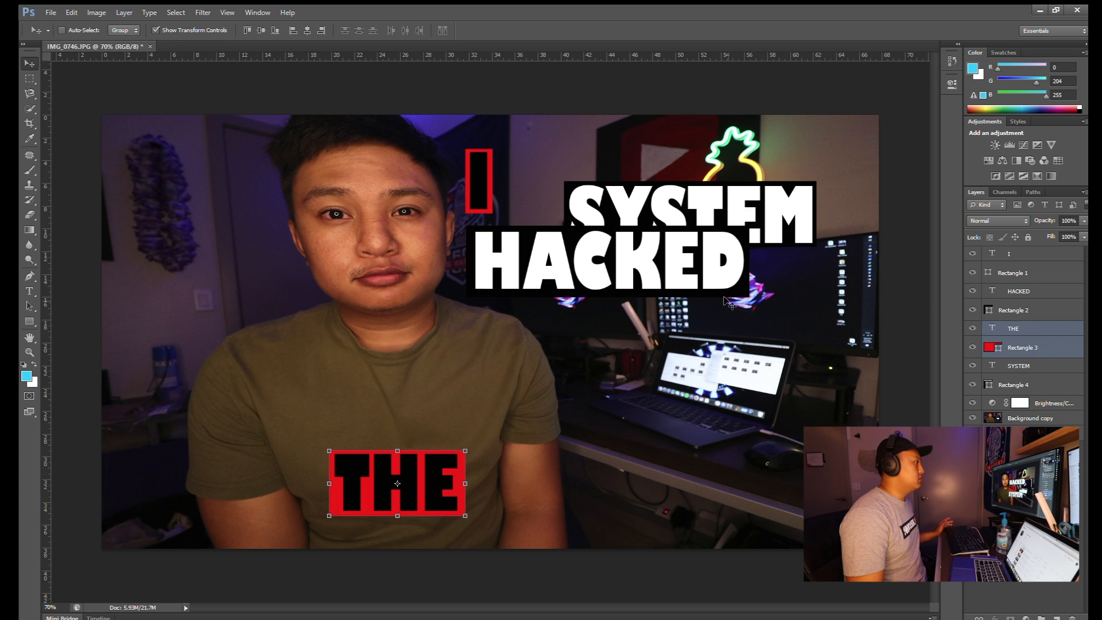
pyautogui.click(1019, 366)
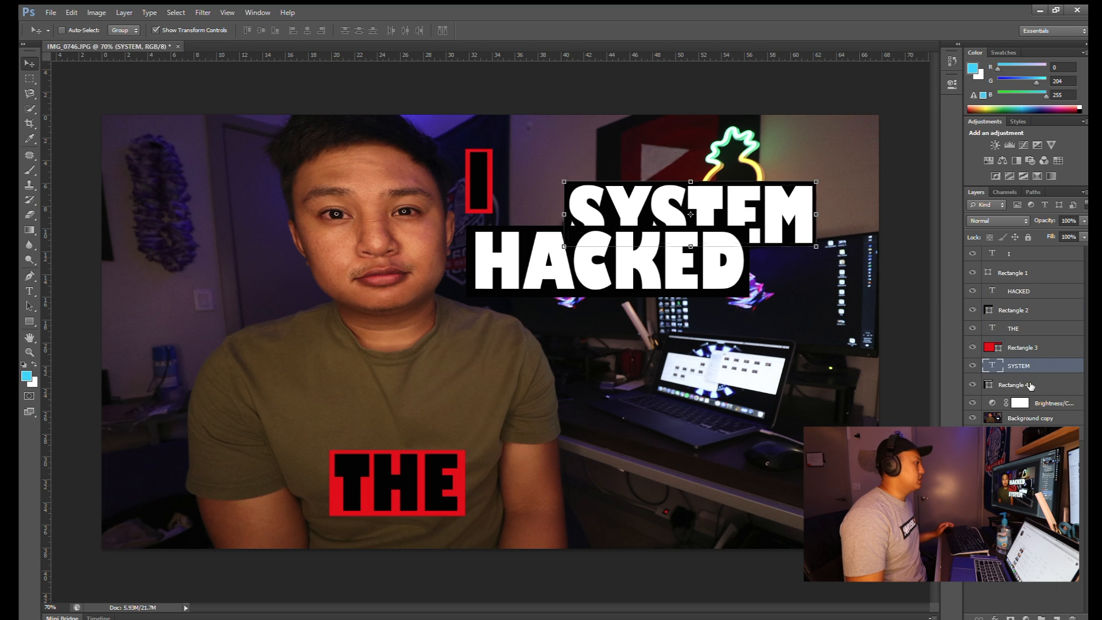
pyautogui.keyDown('shift'); pyautogui.click(1019, 385); pyautogui.keyUp('shift')
pyautogui.moveTo(743, 87); pyautogui.dragTo(746, 356)
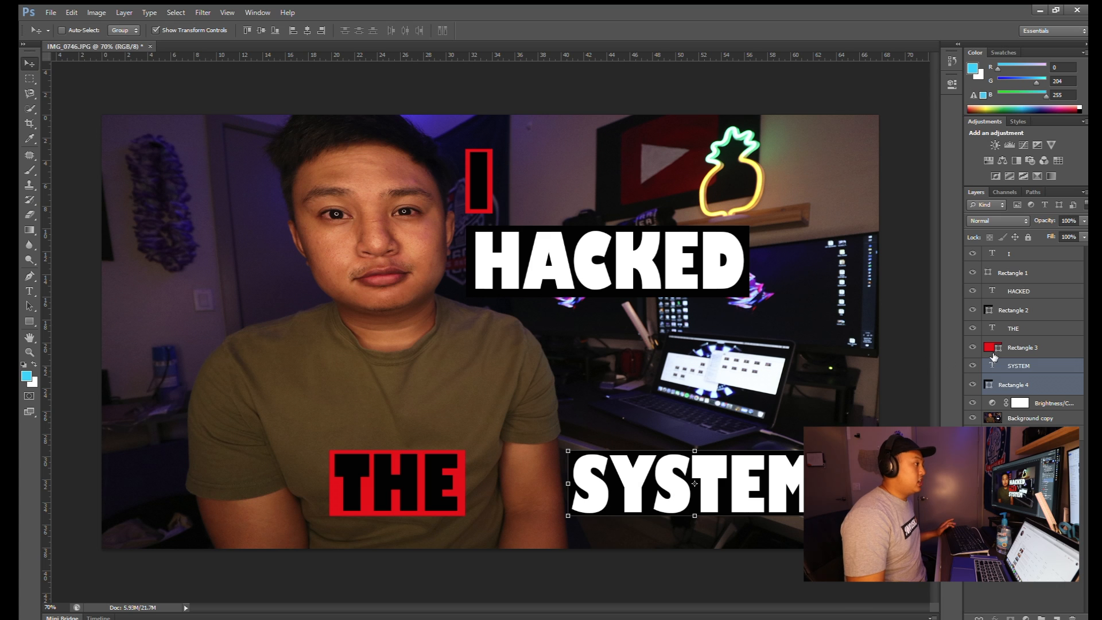
# - Stack THE directly under HACKED and SYSTEM under THE, adjusting SYSTEM with Free Transform
pyautogui.click(1016, 328)
pyautogui.keyDown('shift'); pyautogui.click(1022, 347); pyautogui.keyUp('shift')
pyautogui.moveTo(454, 460); pyautogui.dragTo(590, 316)
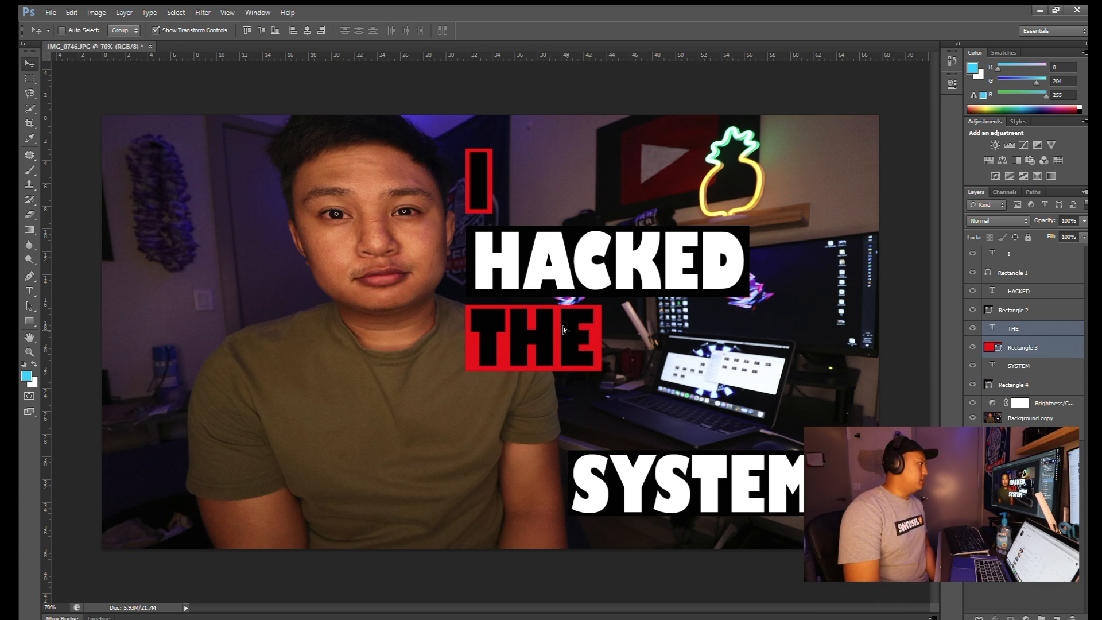
pyautogui.click(1013, 365)
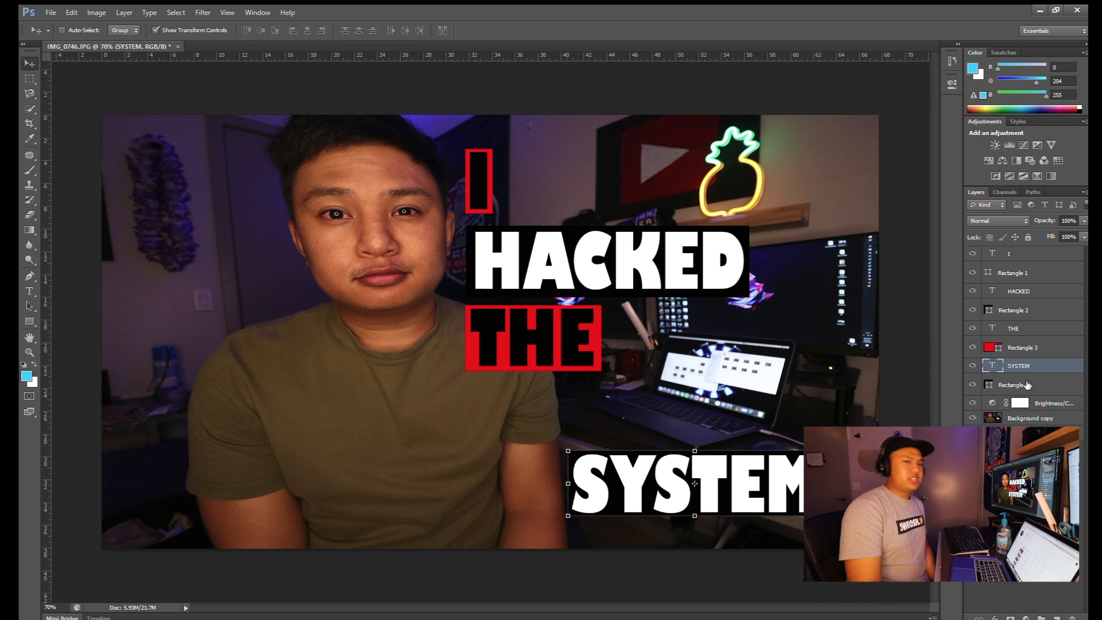
pyautogui.keyDown('shift'); pyautogui.click(1027, 385); pyautogui.keyUp('shift')
pyautogui.moveTo(695, 480); pyautogui.dragTo(591, 408)
pyautogui.hotkey('ctrl', 't')
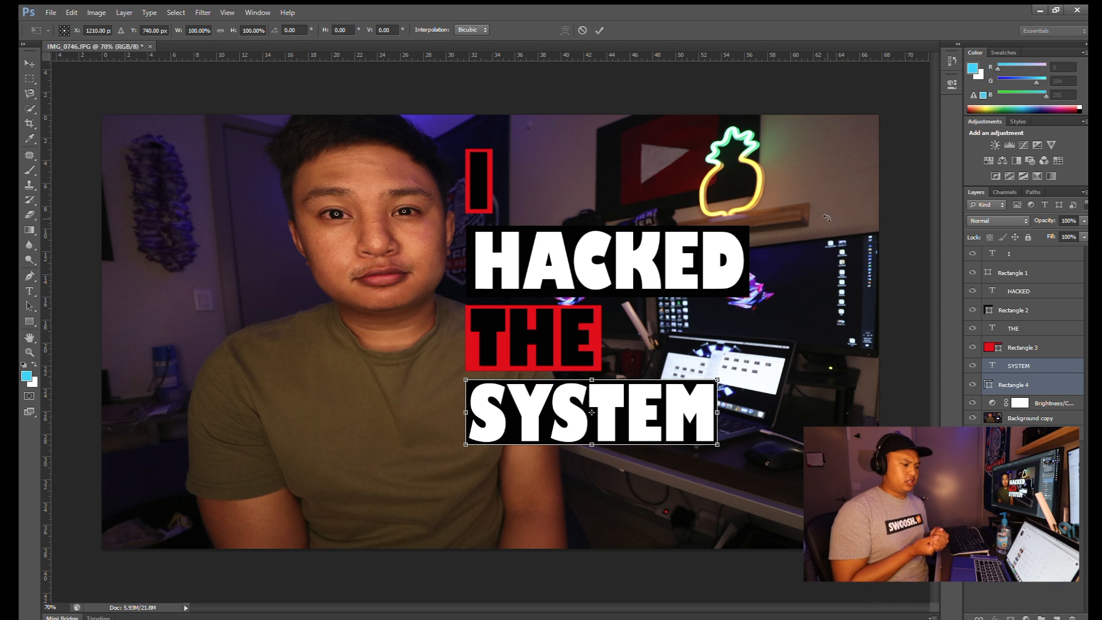
pyautogui.click(598, 29)
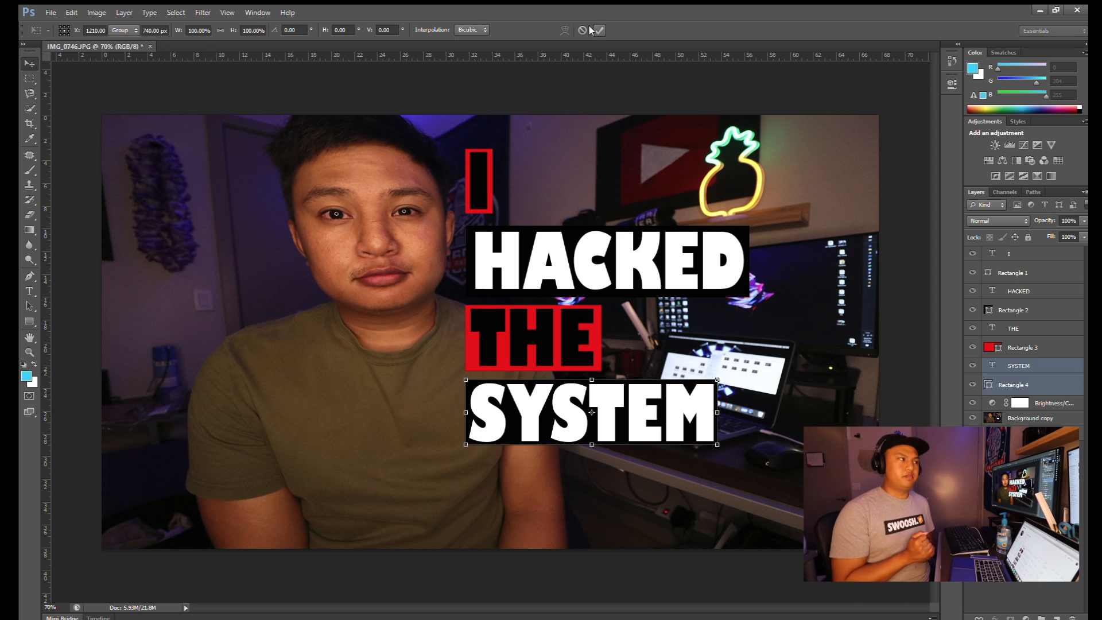
pyautogui.click(1023, 260)
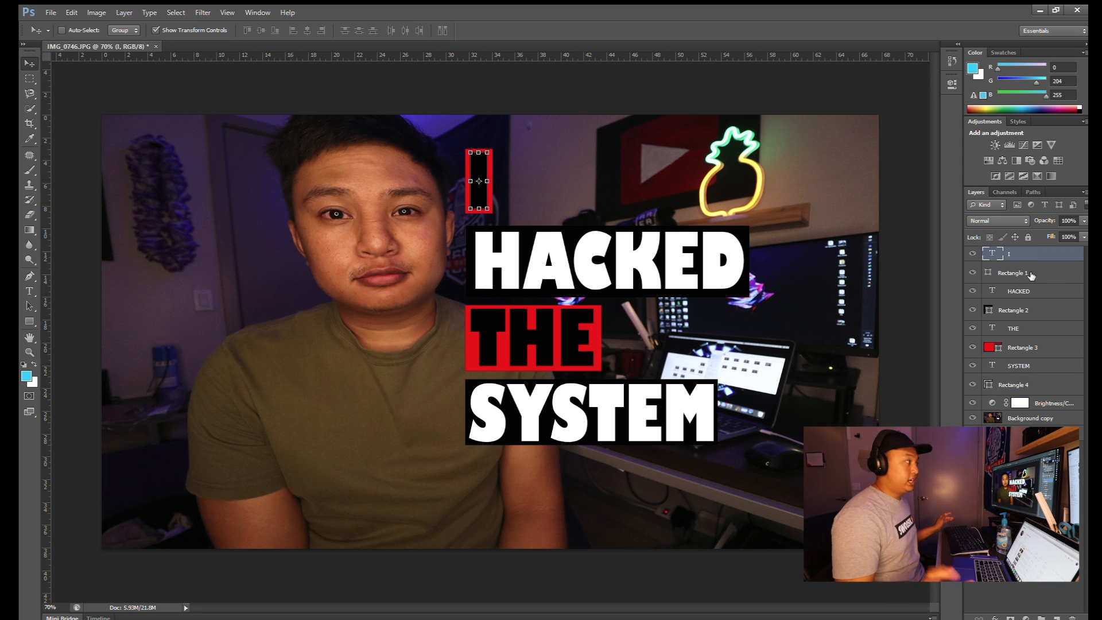
# - Enlarge the red I block above HACKED, then ready the Rectangle tool with no layers selected
pyautogui.keyDown('shift'); pyautogui.click(1030, 274); pyautogui.keyUp('shift')
pyautogui.hotkey('ctrl', 't')
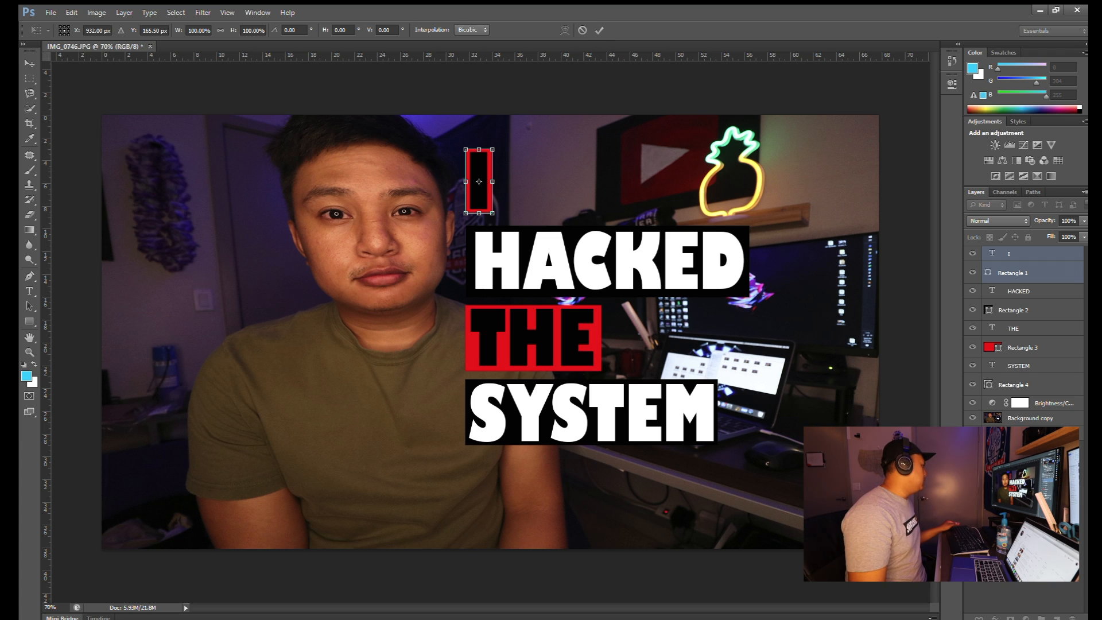
pyautogui.click(600, 30)
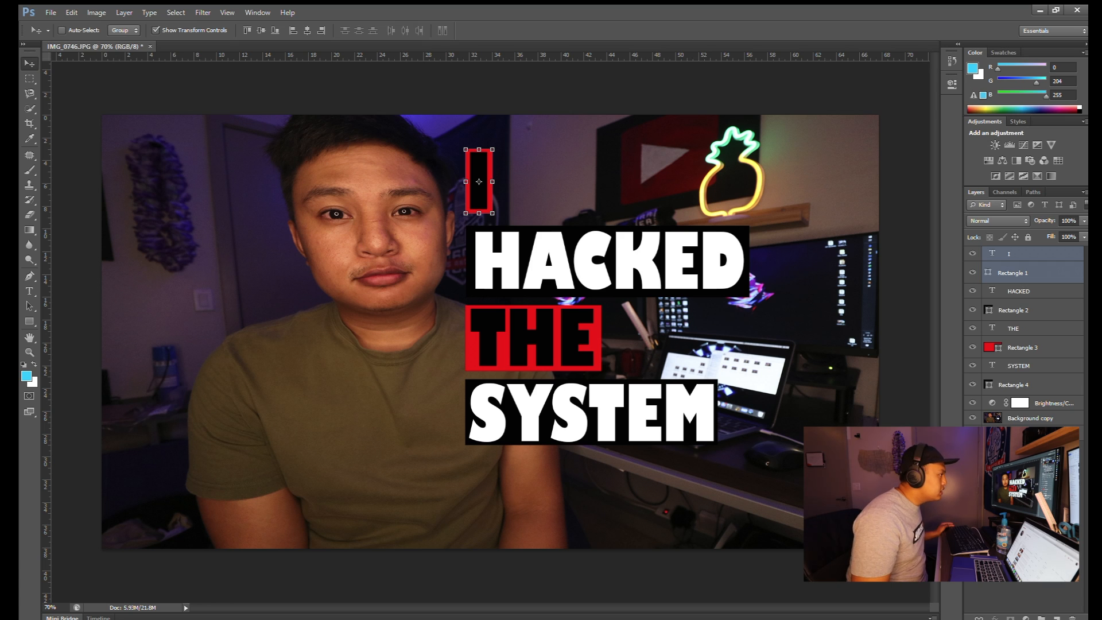
pyautogui.click(31, 322)
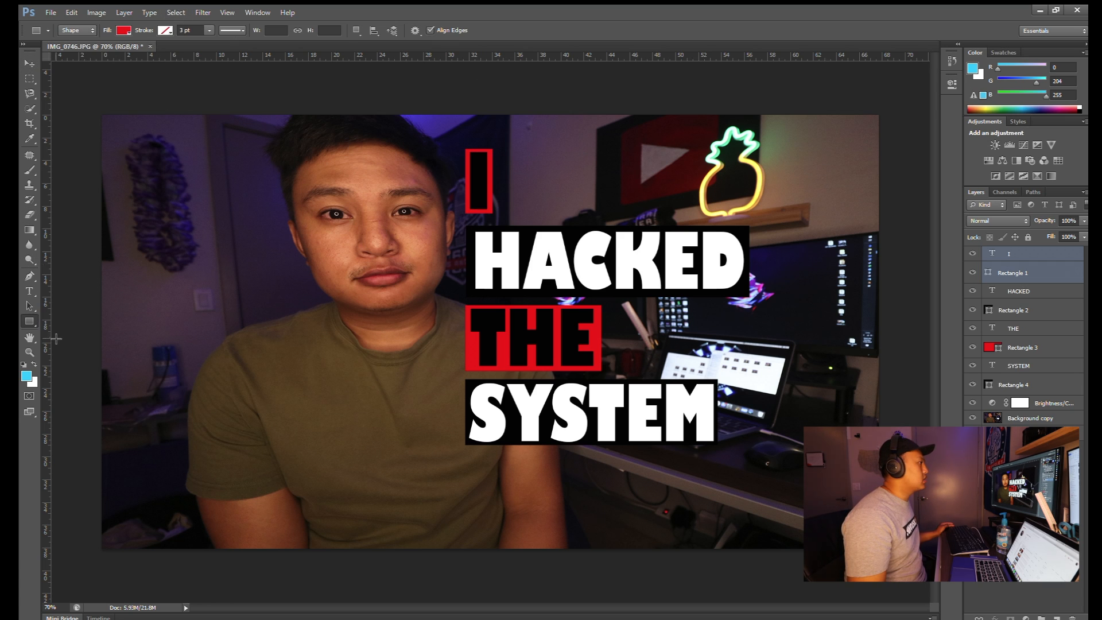
pyautogui.click(1022, 534)
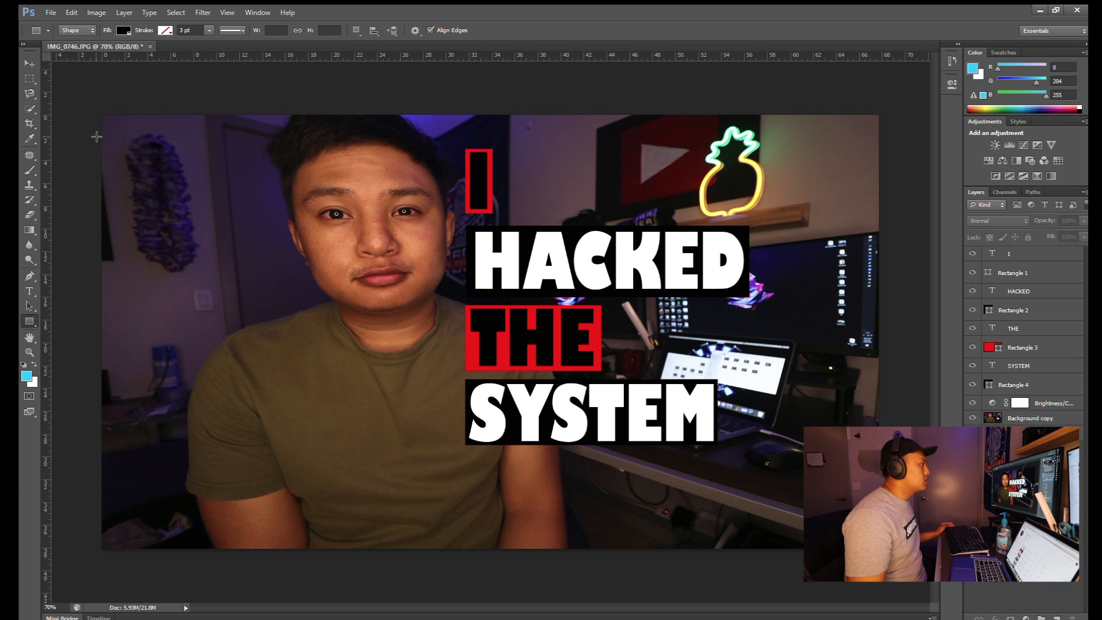
# - Draw two polygons over the top-right corner and fill the second one red
pyautogui.click(80, 356)
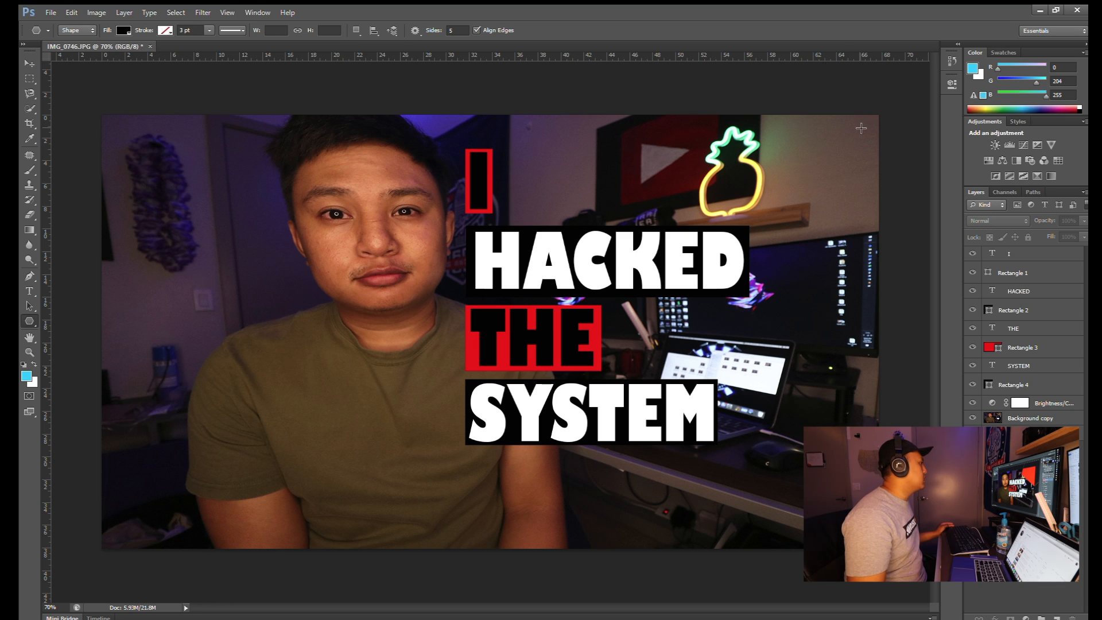
pyautogui.moveTo(880, 115); pyautogui.dragTo(880, 315)
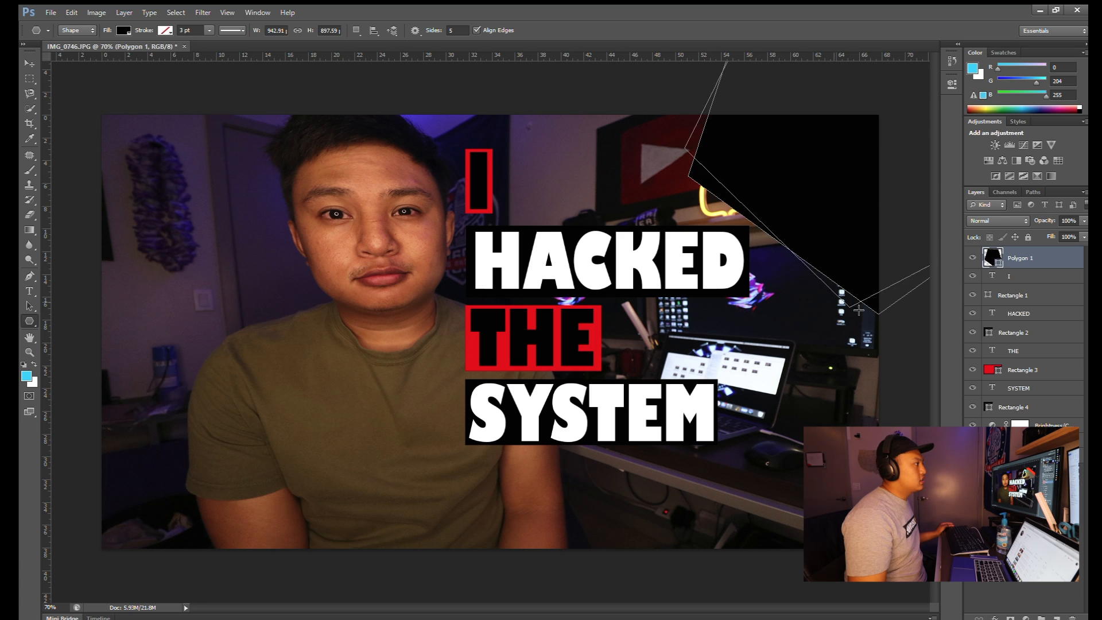
pyautogui.moveTo(878, 312); pyautogui.dragTo(878, 314)
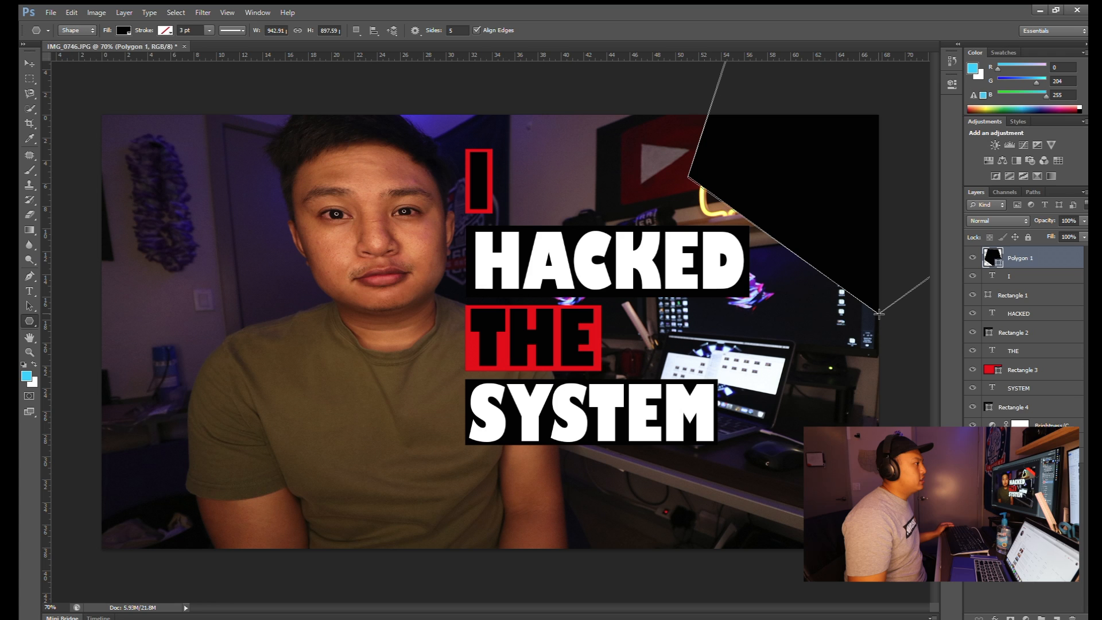
pyautogui.moveTo(878, 314); pyautogui.dragTo(878, 314)
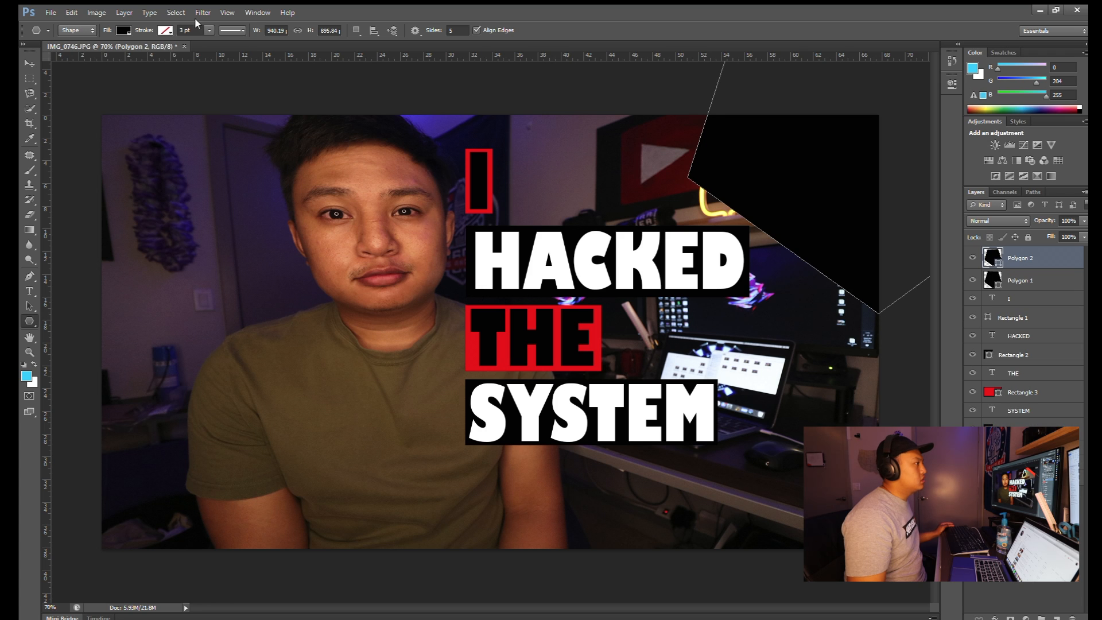
pyautogui.click(118, 31)
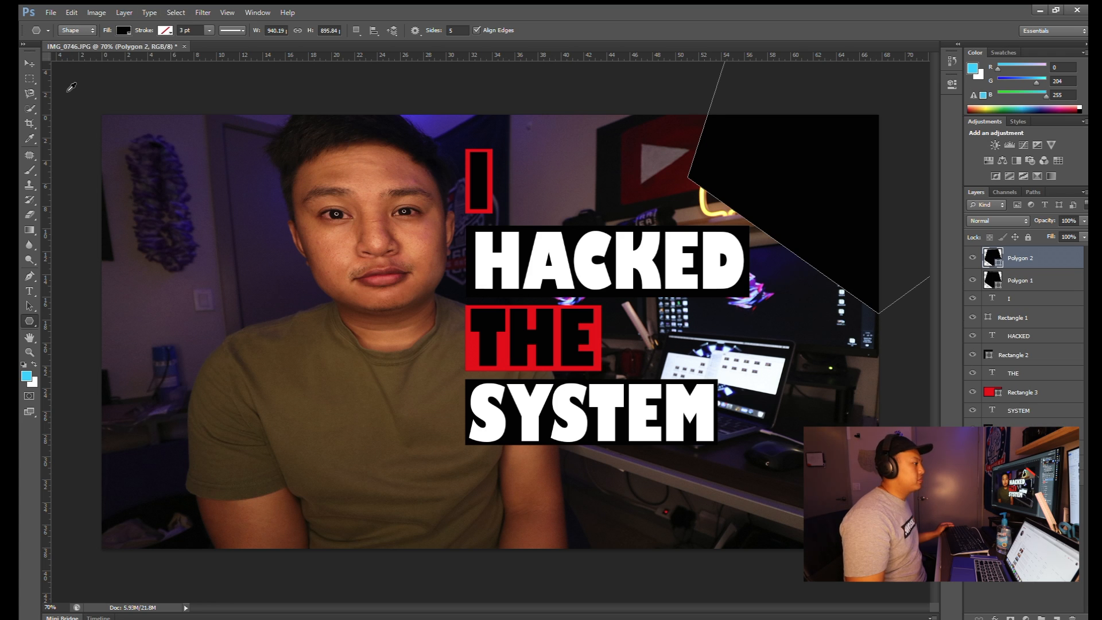
pyautogui.click(65, 91)
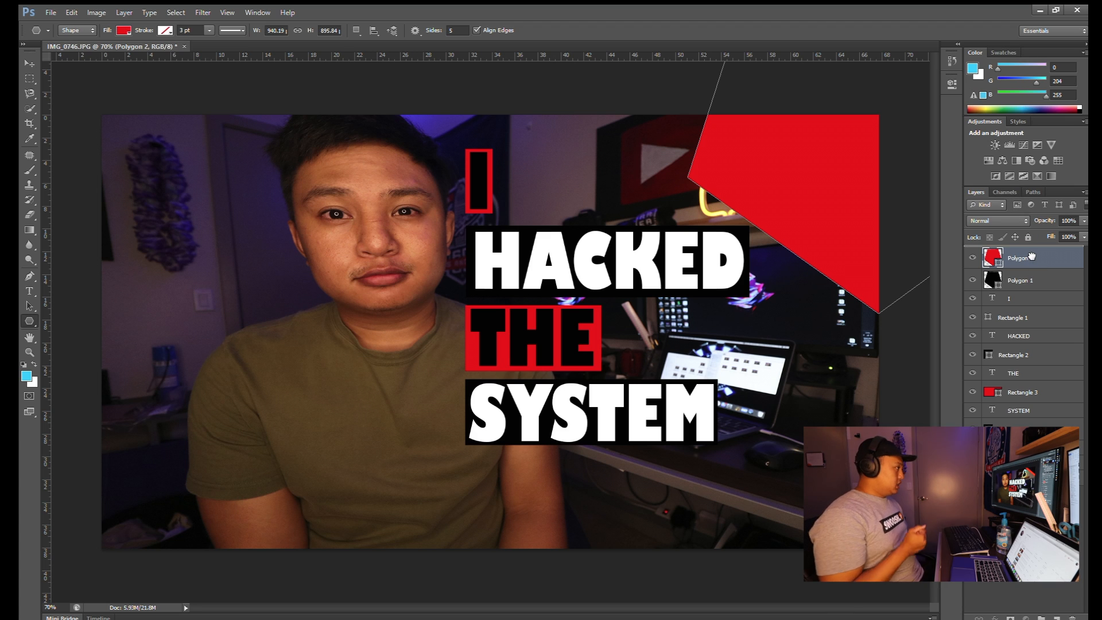
# - Put the black polygon above the red one and offset them to leave a thin red stripe
pyautogui.moveTo(1020, 280); pyautogui.dragTo(1024, 251)
pyautogui.click(29, 63)
pyautogui.moveTo(842, 196); pyautogui.dragTo(880, 93)
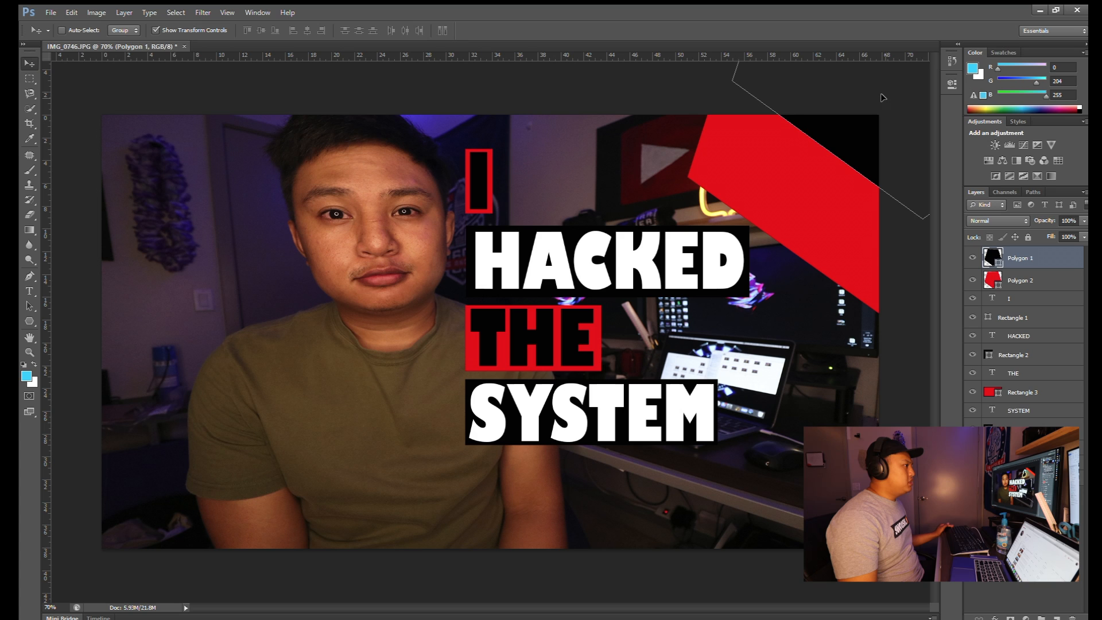
pyautogui.keyDown('ctrl'); pyautogui.click(806, 225); pyautogui.keyUp('ctrl')
pyautogui.moveTo(806, 225); pyautogui.dragTo(827, 140)
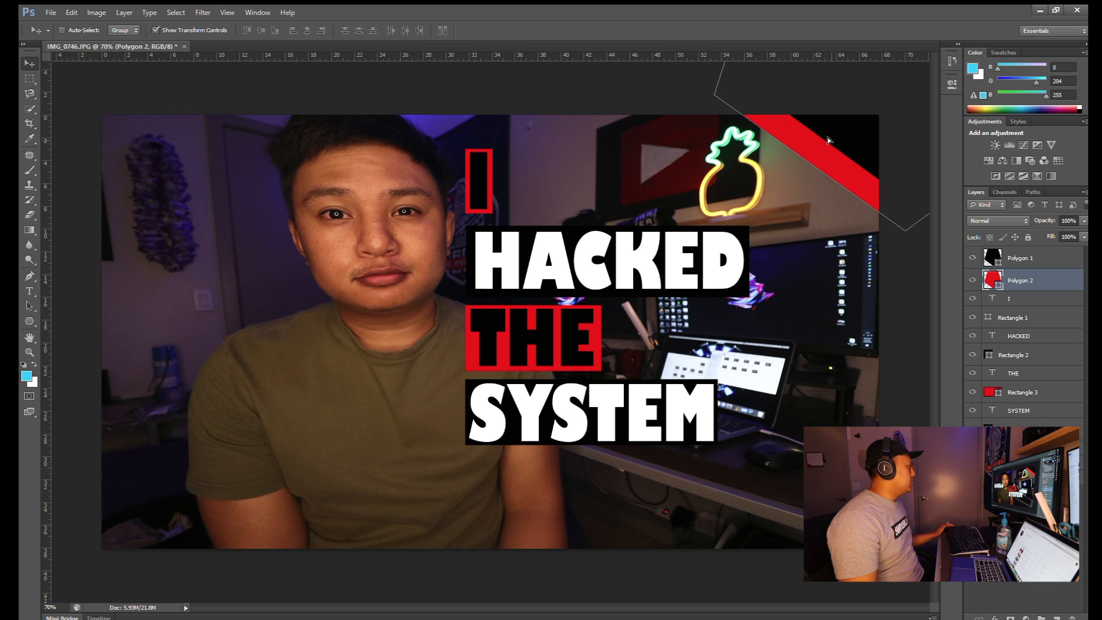
pyautogui.keyDown('ctrl'); pyautogui.click(861, 146); pyautogui.keyUp('ctrl')
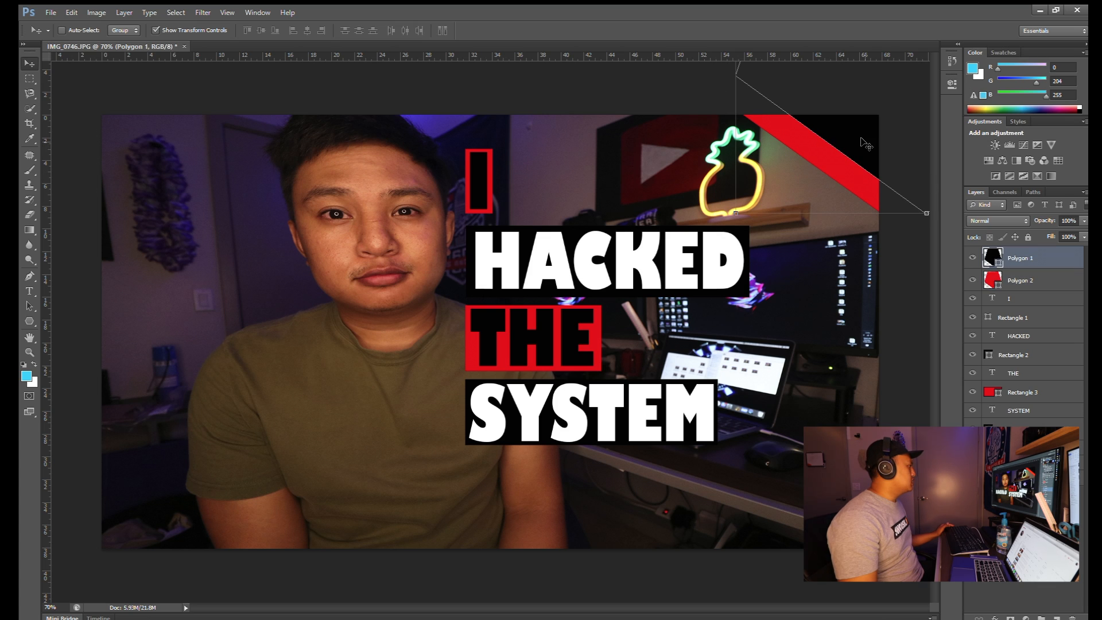
pyautogui.moveTo(859, 147); pyautogui.dragTo(862, 154)
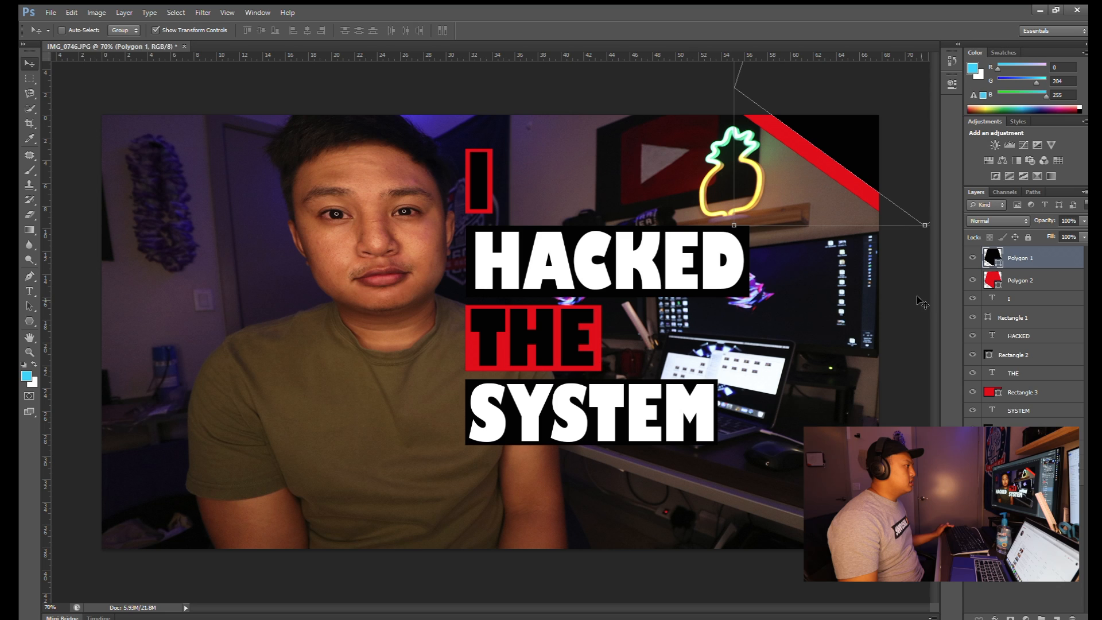
pyautogui.keyDown('ctrl'); pyautogui.click(905, 252); pyautogui.keyUp('ctrl')
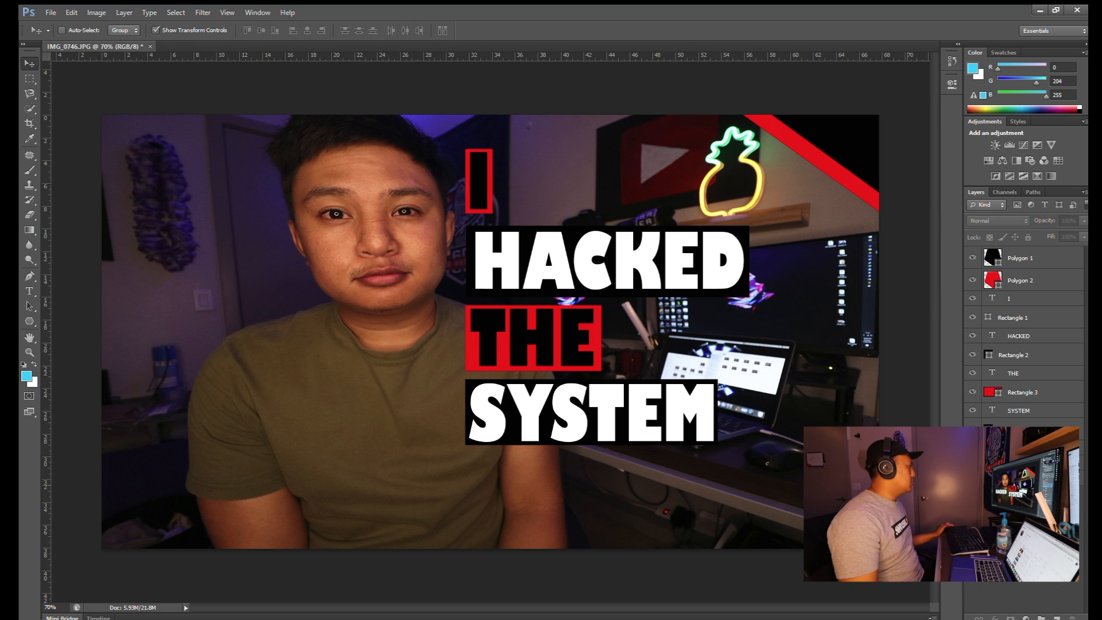
# - Move HACKED to the lower left and place the I block just above it
pyautogui.click(1042, 298)
pyautogui.keyDown('shift'); pyautogui.click(1040, 317); pyautogui.keyUp('shift')
pyautogui.moveTo(471, 176); pyautogui.dragTo(144, 189)
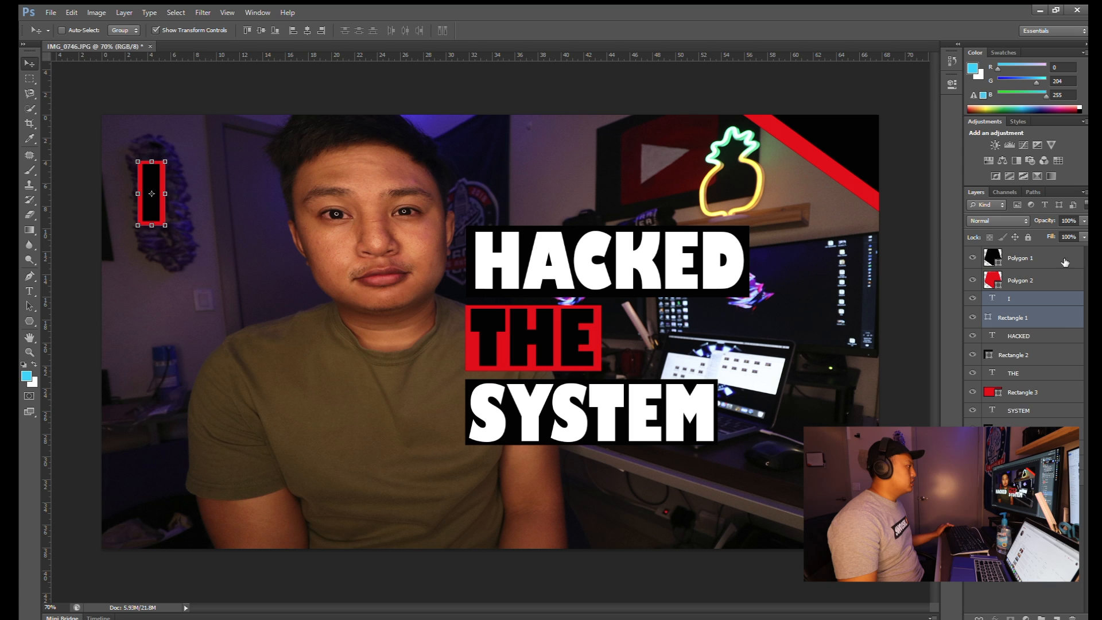
pyautogui.click(1036, 335)
pyautogui.keyDown('shift'); pyautogui.click(1036, 355); pyautogui.keyUp('shift')
pyautogui.moveTo(582, 246); pyautogui.dragTo(328, 381)
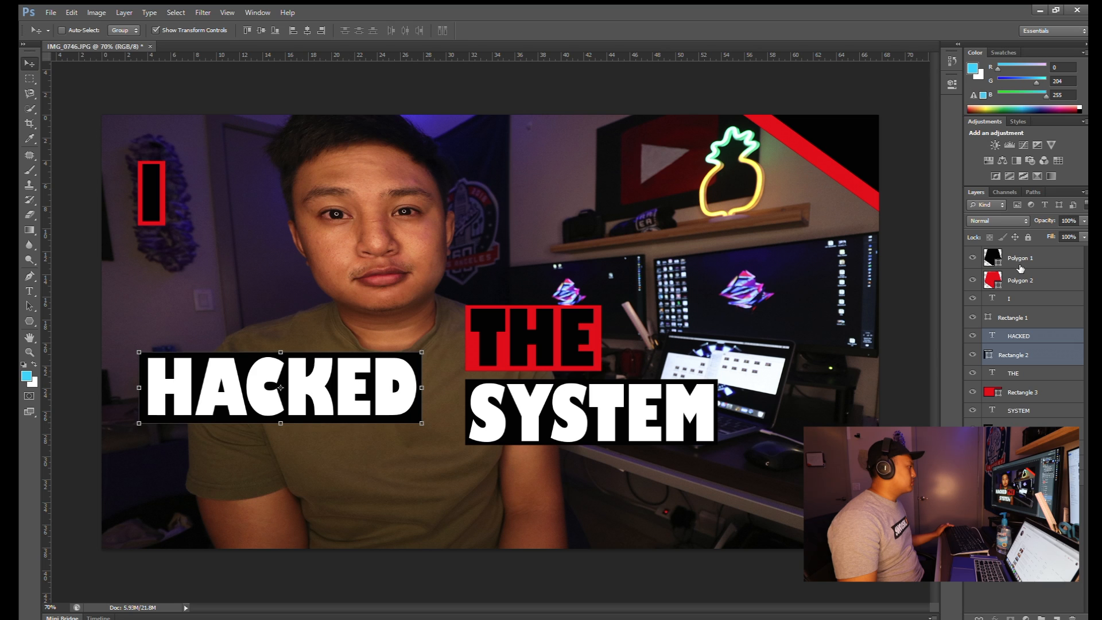
pyautogui.click(1028, 299)
pyautogui.keyDown('shift'); pyautogui.click(1031, 318); pyautogui.keyUp('shift')
pyautogui.moveTo(158, 195); pyautogui.dragTo(272, 313)
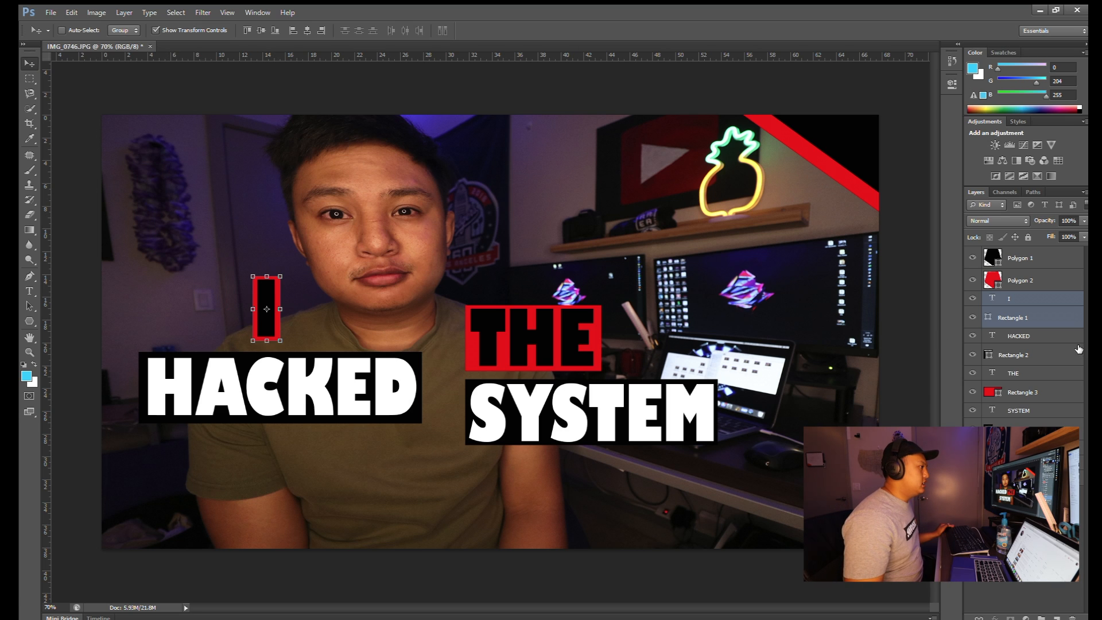
# - Put THE beside HACKED on the same line and centre SYSTEM beneath them
pyautogui.click(1025, 338)
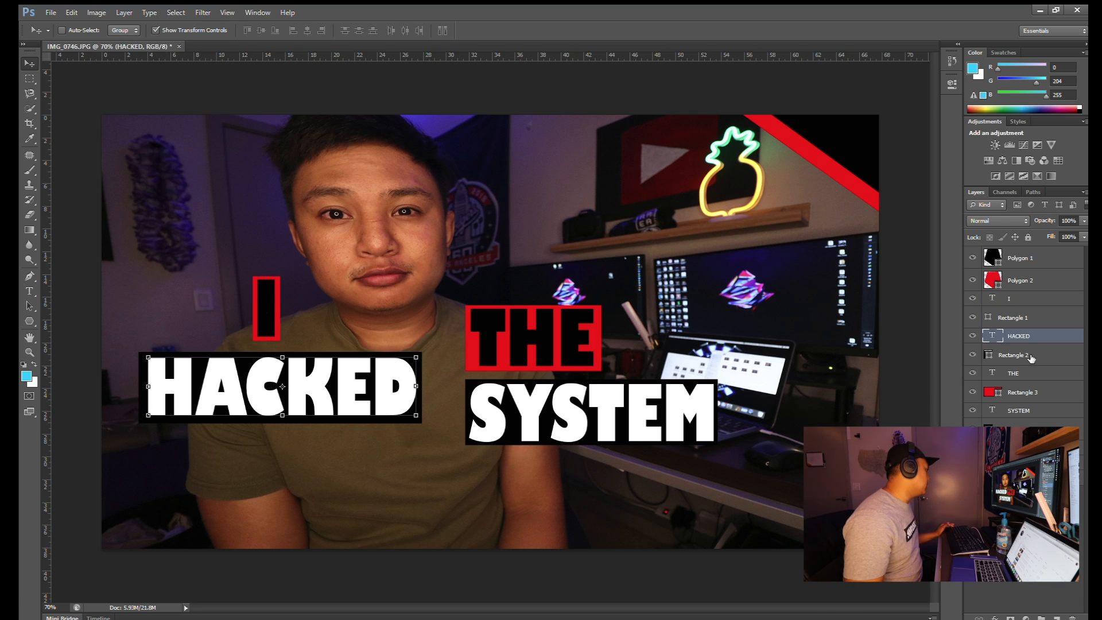
pyautogui.click(1031, 355)
pyautogui.click(1031, 373)
pyautogui.keyDown('shift'); pyautogui.click(1032, 392); pyautogui.keyUp('shift')
pyautogui.moveTo(572, 345); pyautogui.dragTo(542, 388)
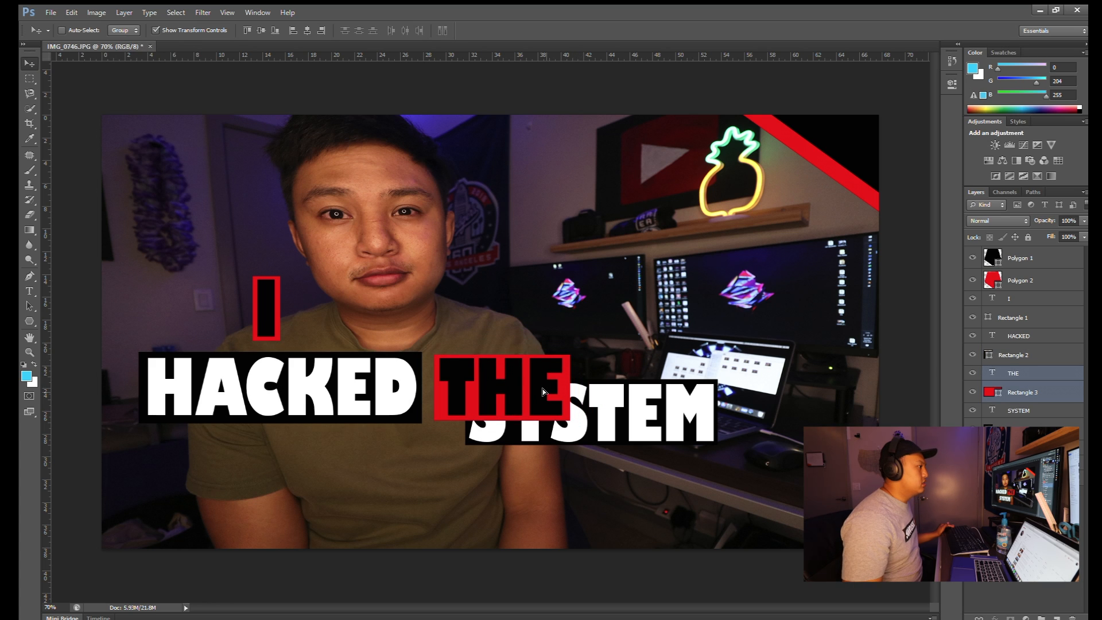
pyautogui.click(1019, 410)
pyautogui.moveTo(669, 411); pyautogui.dragTo(456, 481)
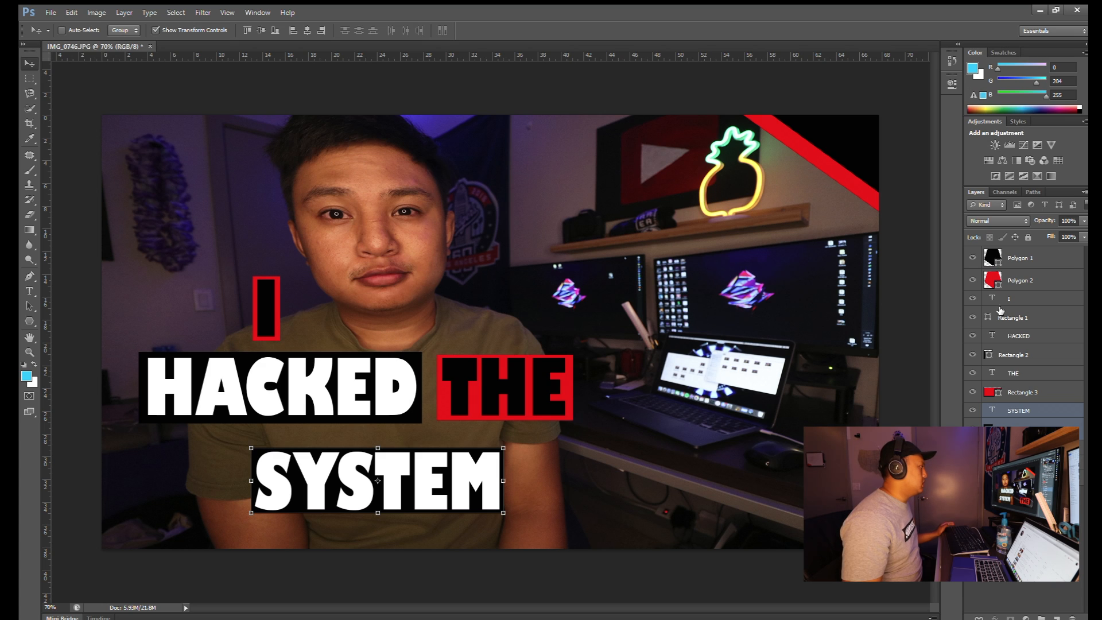
# - Move the I block left, set the THE block aside, and shift HACKED right
pyautogui.click(1019, 297)
pyautogui.keyDown('shift'); pyautogui.click(1015, 318); pyautogui.keyUp('shift')
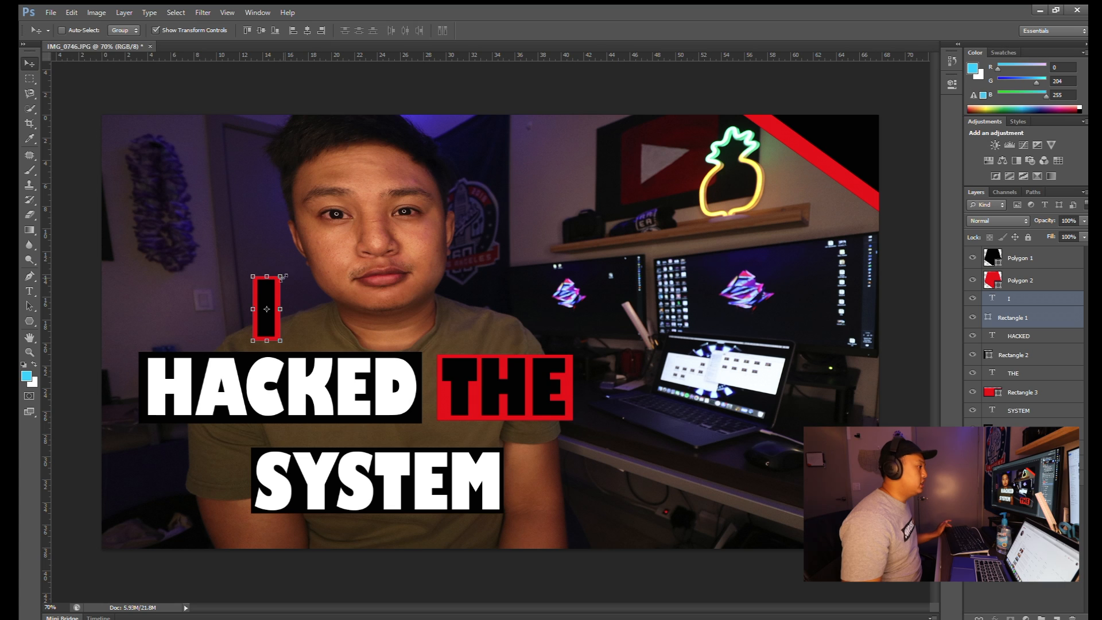
pyautogui.moveTo(269, 290); pyautogui.dragTo(163, 286)
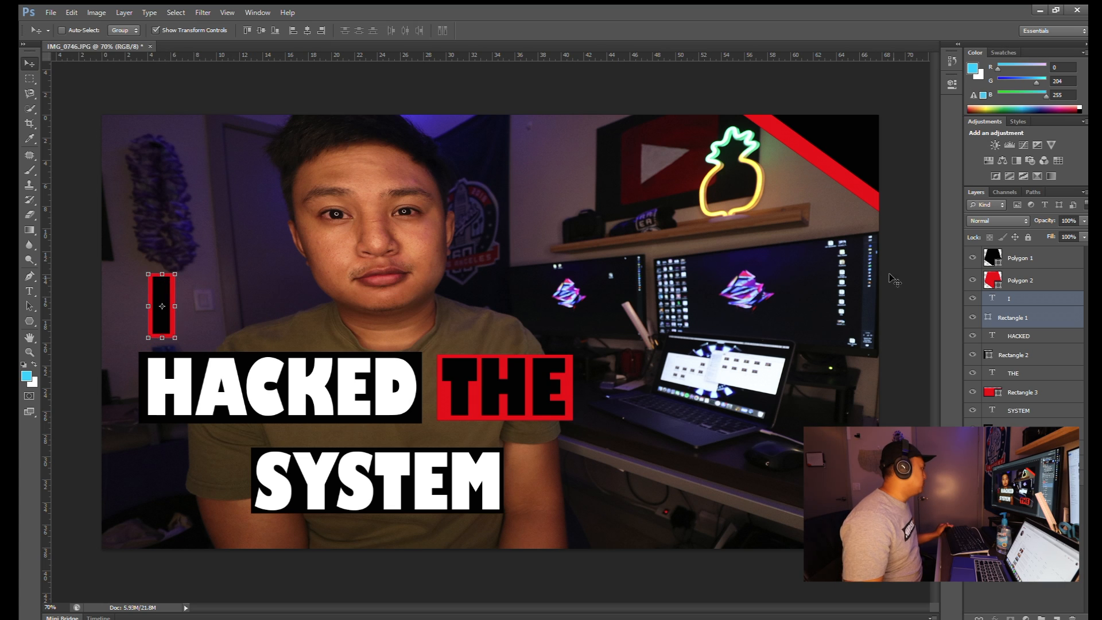
pyautogui.click(1028, 337)
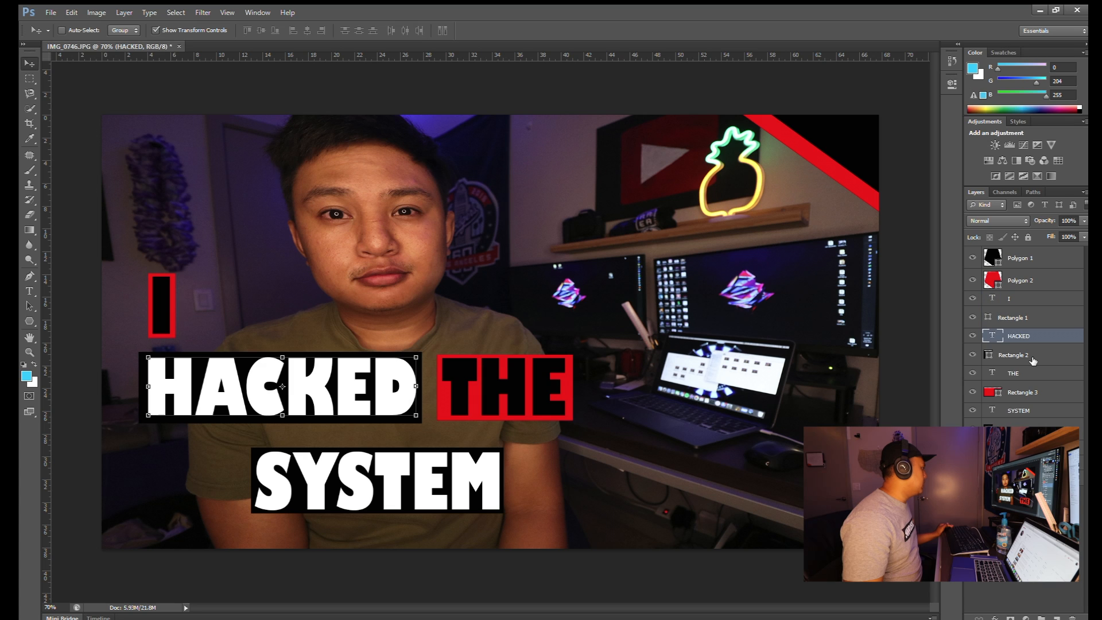
pyautogui.click(1032, 373)
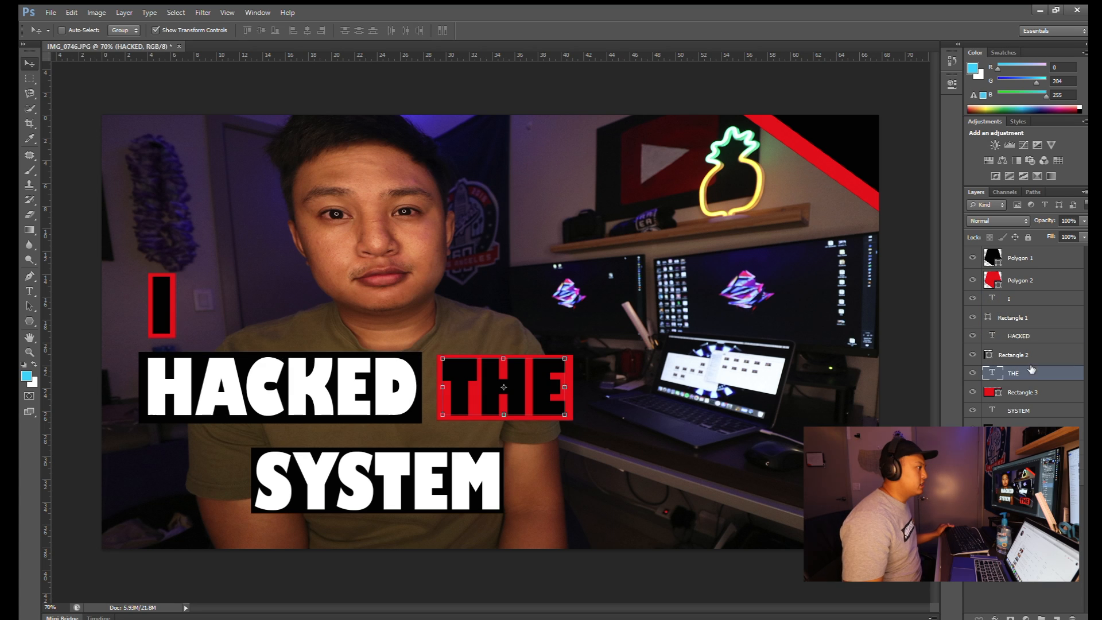
pyautogui.keyDown('shift'); pyautogui.click(1032, 392); pyautogui.keyUp('shift')
pyautogui.moveTo(544, 380); pyautogui.dragTo(793, 473)
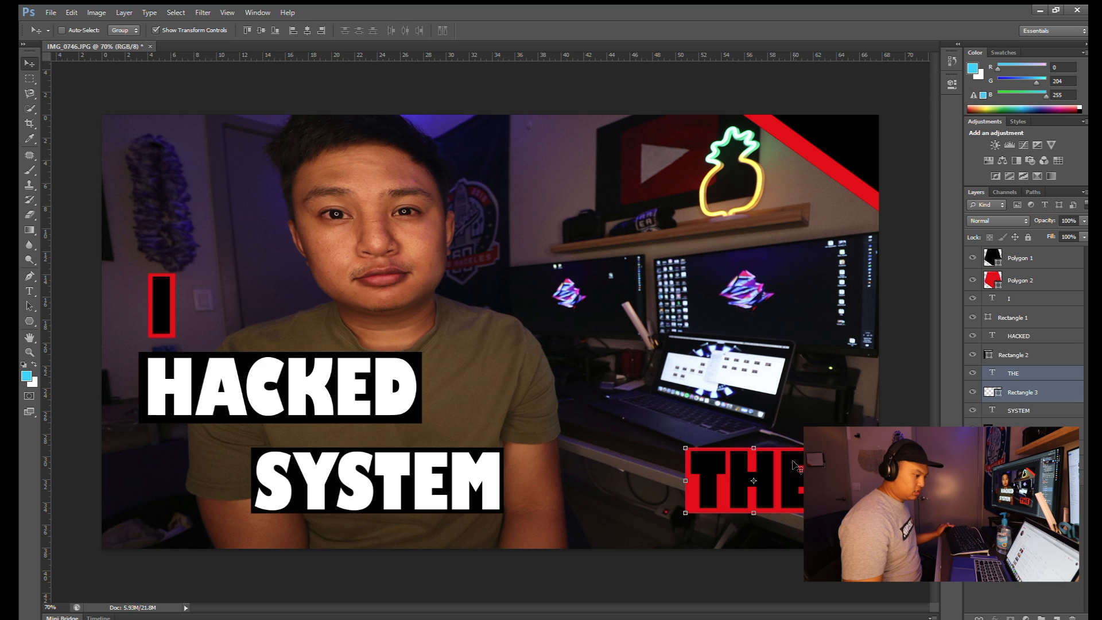
pyautogui.click(1042, 338)
pyautogui.keyDown('shift'); pyautogui.click(1042, 355); pyautogui.keyUp('shift')
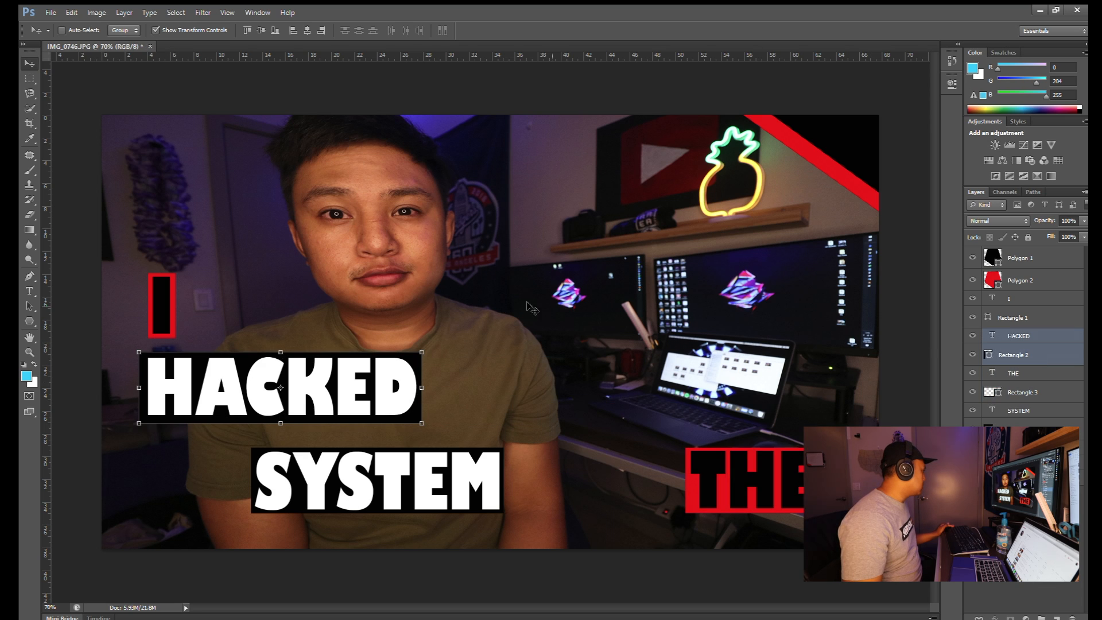
pyautogui.moveTo(356, 374); pyautogui.dragTo(495, 360)
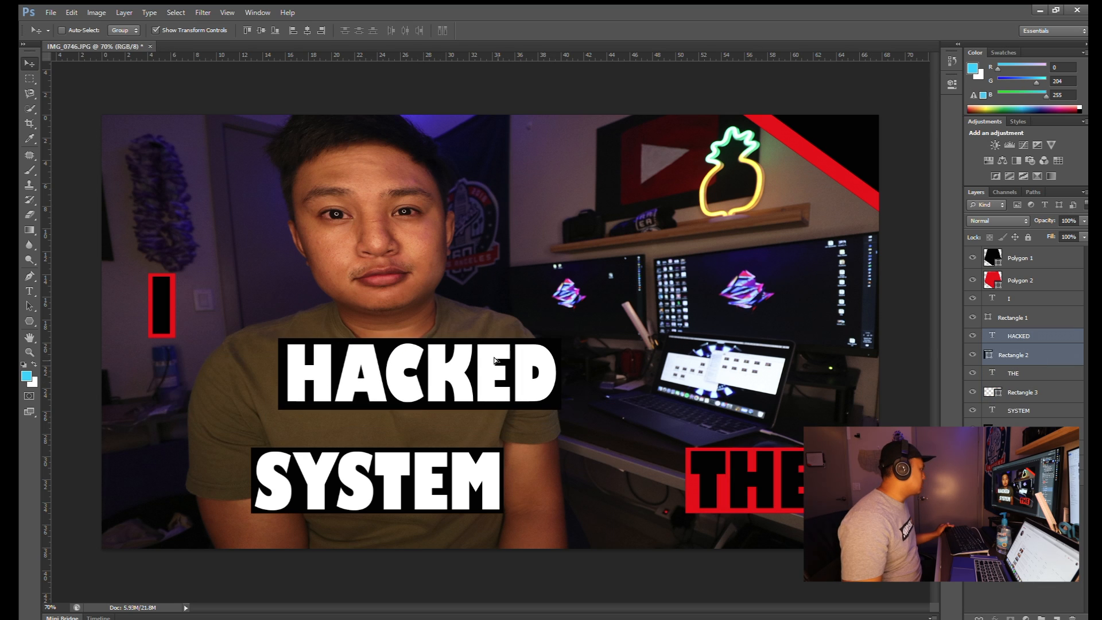
# - Form the 'I HACKED' line by placing the I bar directly beside HACKED
pyautogui.click(1028, 300)
pyautogui.keyDown('shift'); pyautogui.click(1033, 318); pyautogui.keyUp('shift')
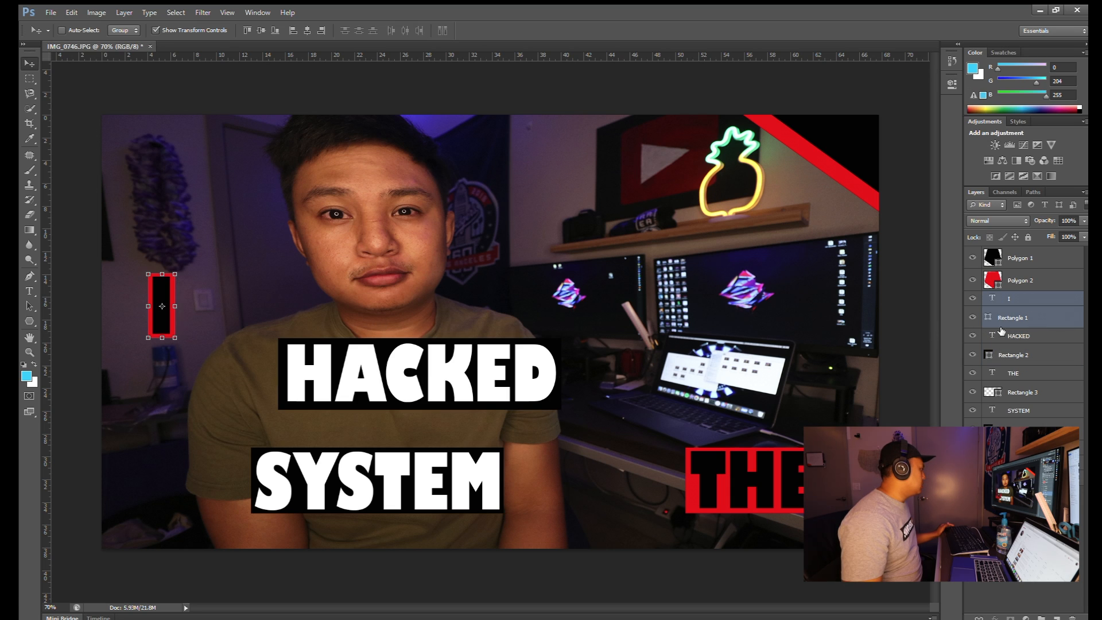
pyautogui.moveTo(161, 294); pyautogui.dragTo(160, 359)
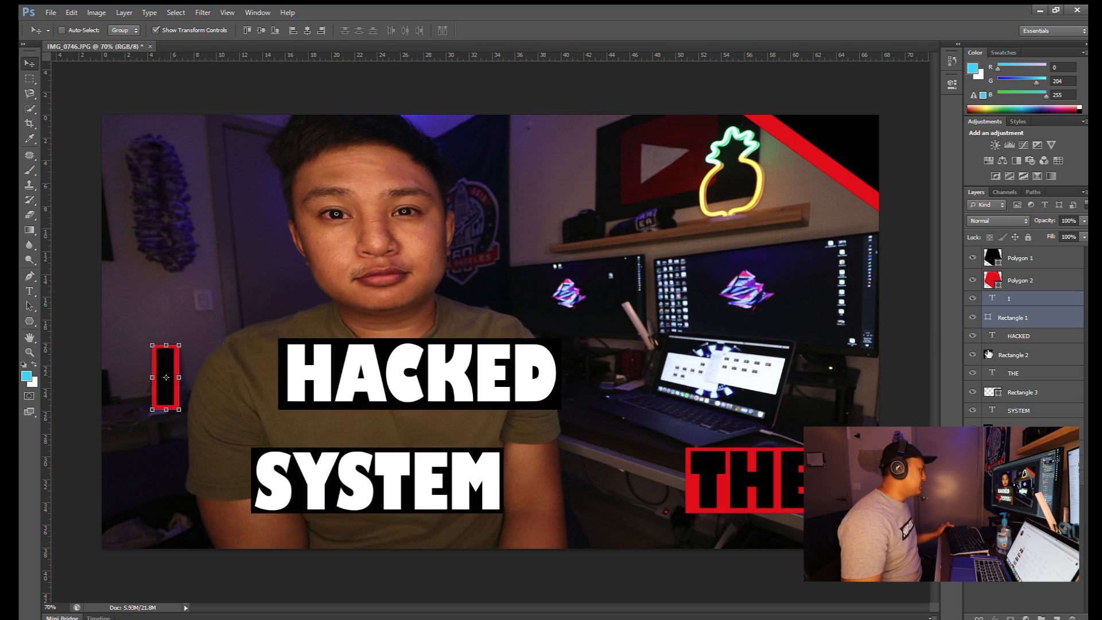
pyautogui.click(1024, 336)
pyautogui.keyDown('shift'); pyautogui.click(1017, 356); pyautogui.keyUp('shift')
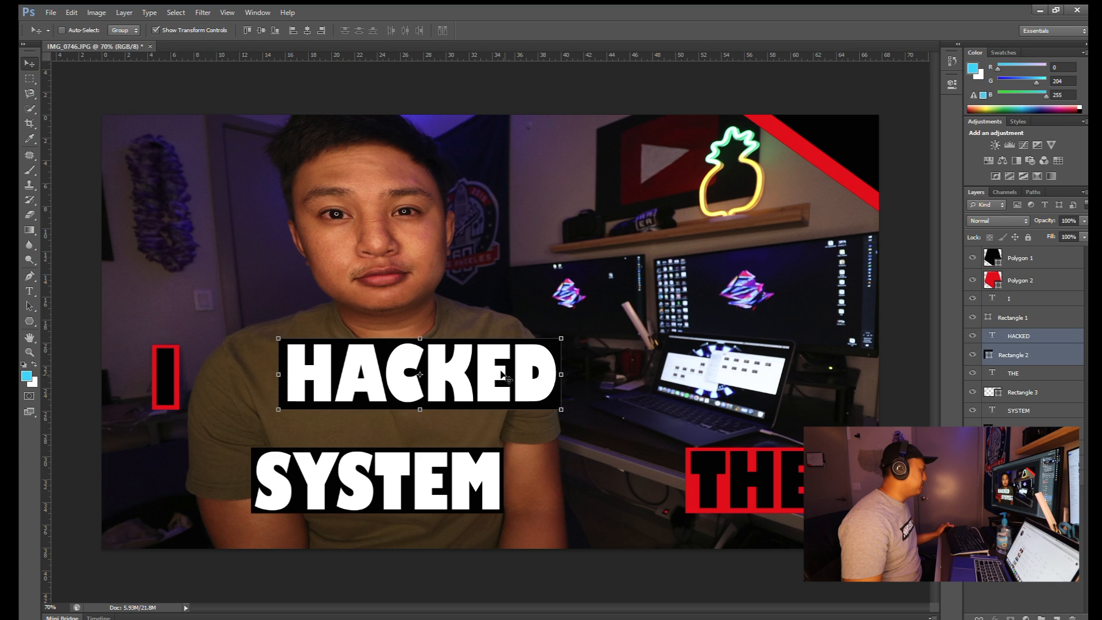
pyautogui.moveTo(513, 367); pyautogui.dragTo(429, 369)
# - Form the 'THE SYSTEM' line with THE at the start and SYSTEM following it
pyautogui.click(1035, 376)
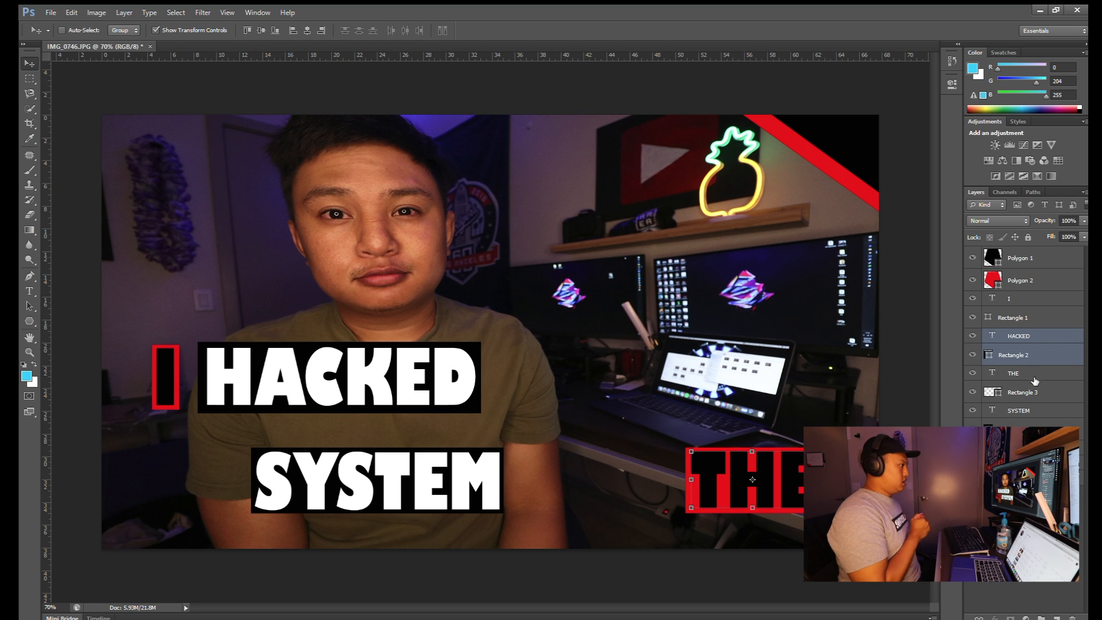
pyautogui.keyDown('shift'); pyautogui.click(1026, 392); pyautogui.keyUp('shift')
pyautogui.moveTo(725, 476); pyautogui.dragTo(191, 455)
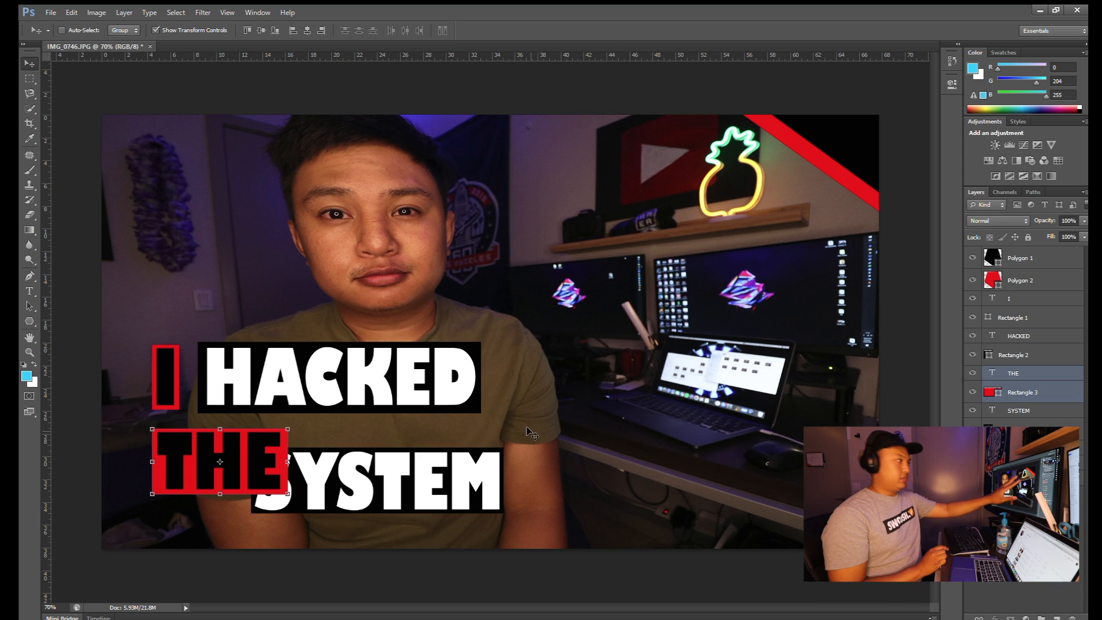
pyautogui.click(1022, 357)
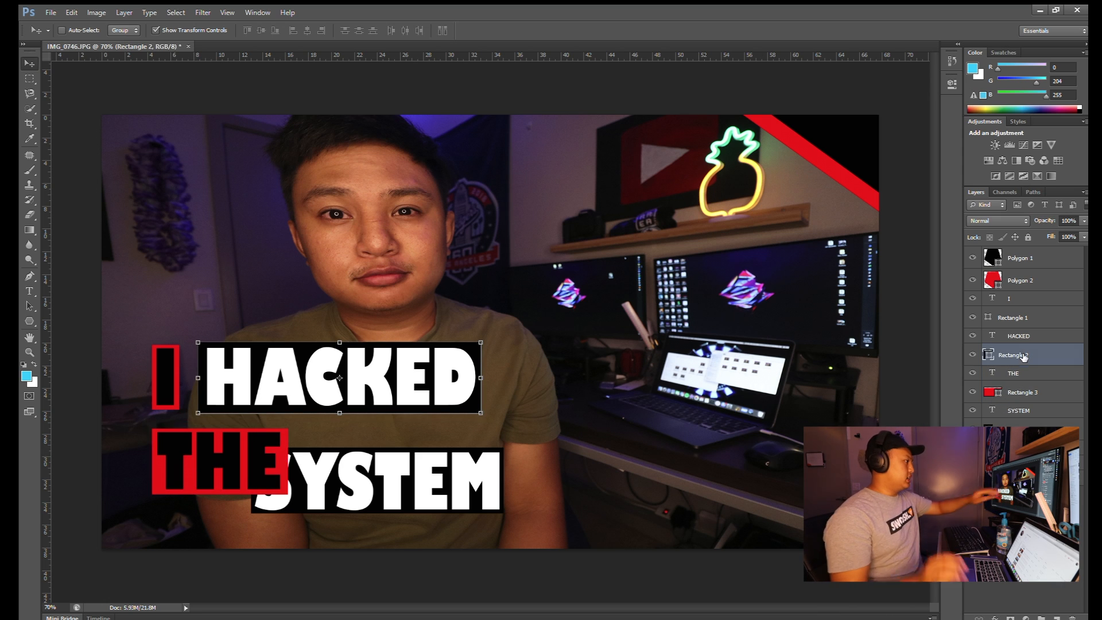
pyautogui.click(1016, 411)
pyautogui.moveTo(456, 488); pyautogui.dragTo(502, 472)
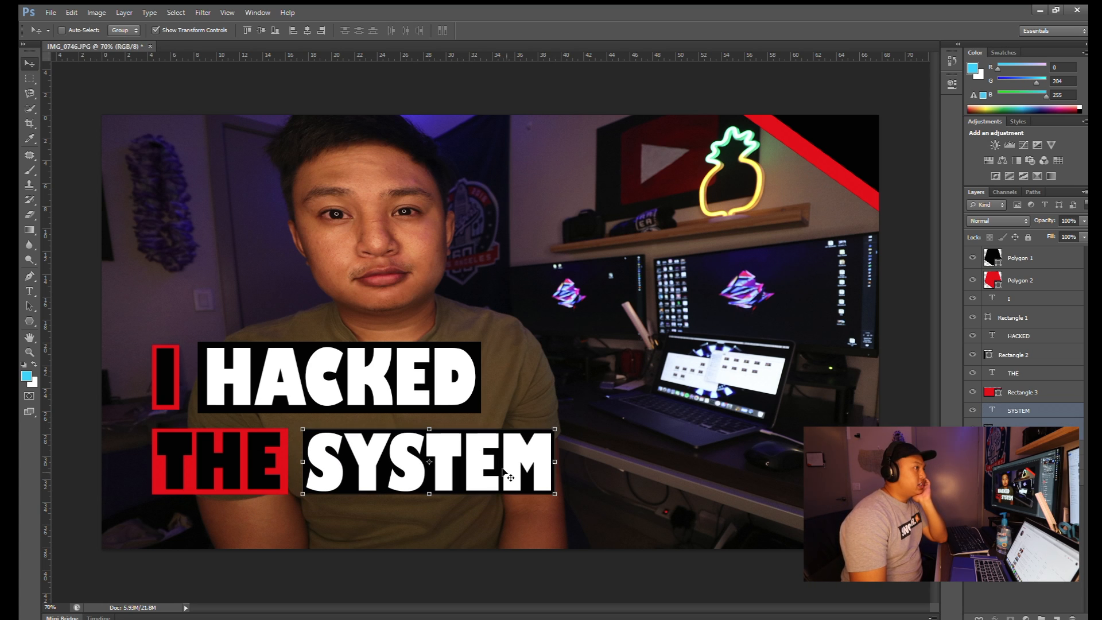
# - Deselect all layers in the thumbnail document's Layers panel
pyautogui.click(1022, 534)
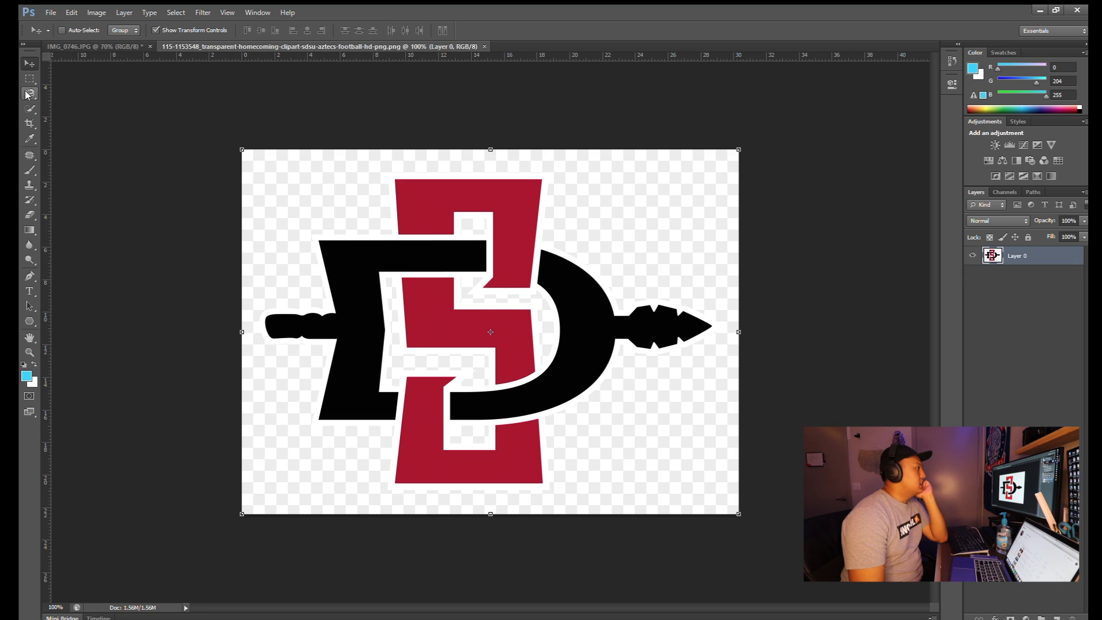
# - Quick-select the logo's black D, spearhead and red shapes, and copy them to a new layer
pyautogui.click(27, 93)
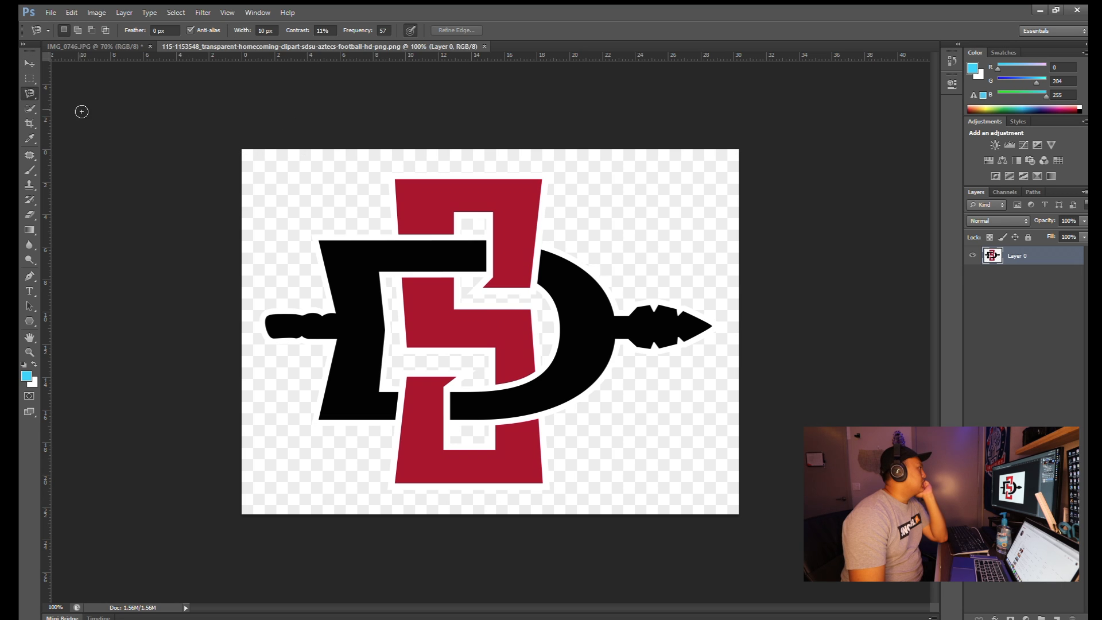
pyautogui.click(27, 108)
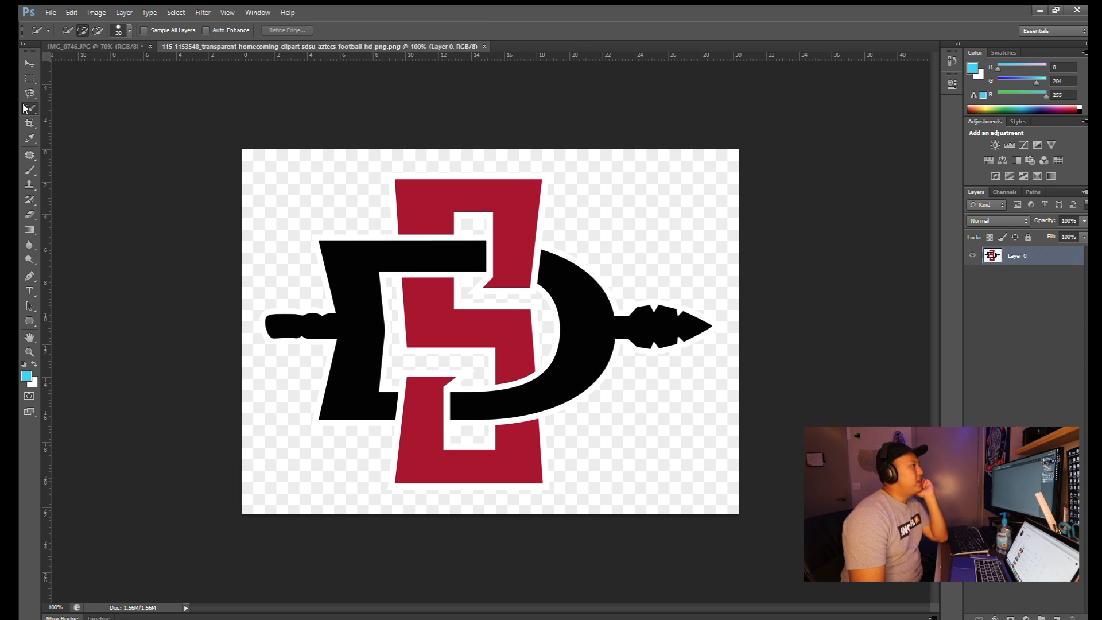
pyautogui.click(414, 253)
pyautogui.click(563, 287)
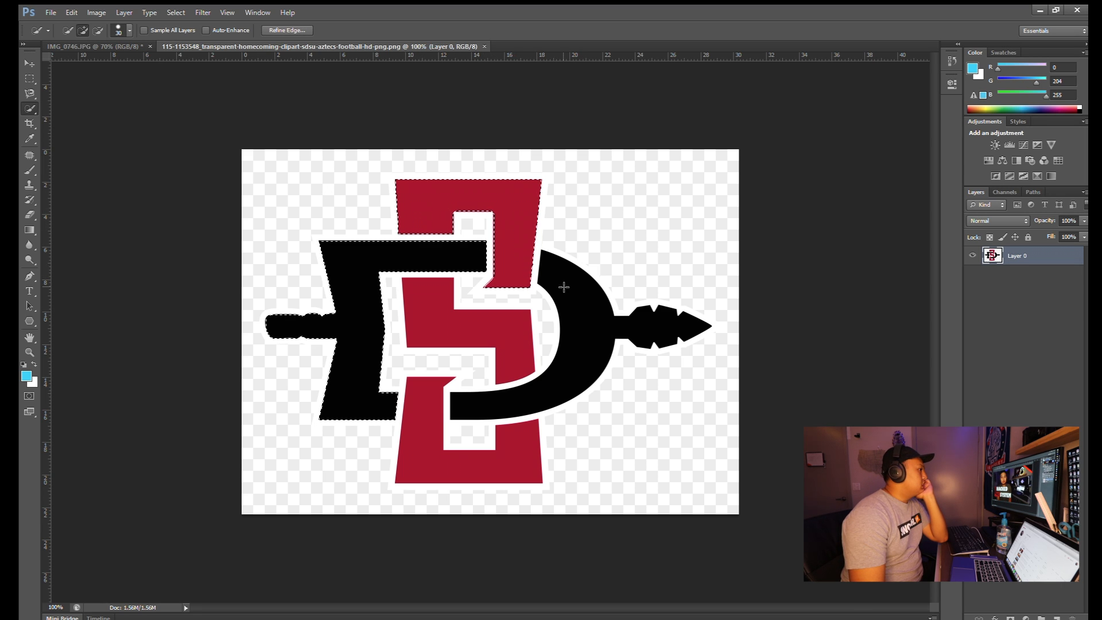
pyautogui.click(503, 345)
pyautogui.click(527, 449)
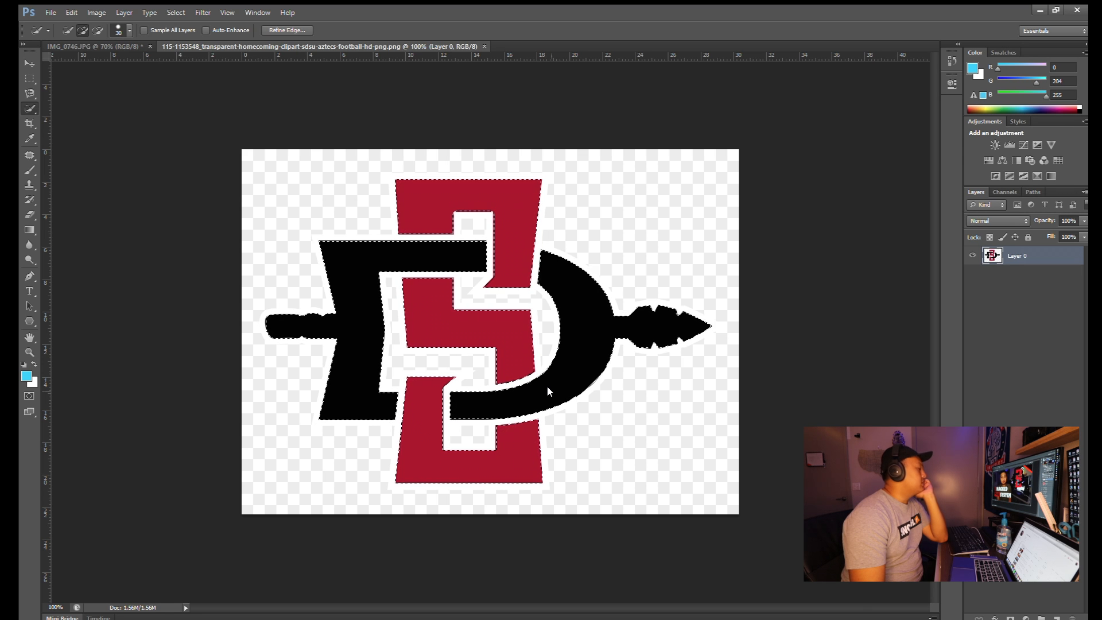
pyautogui.hotkey('ctrl', 'j')
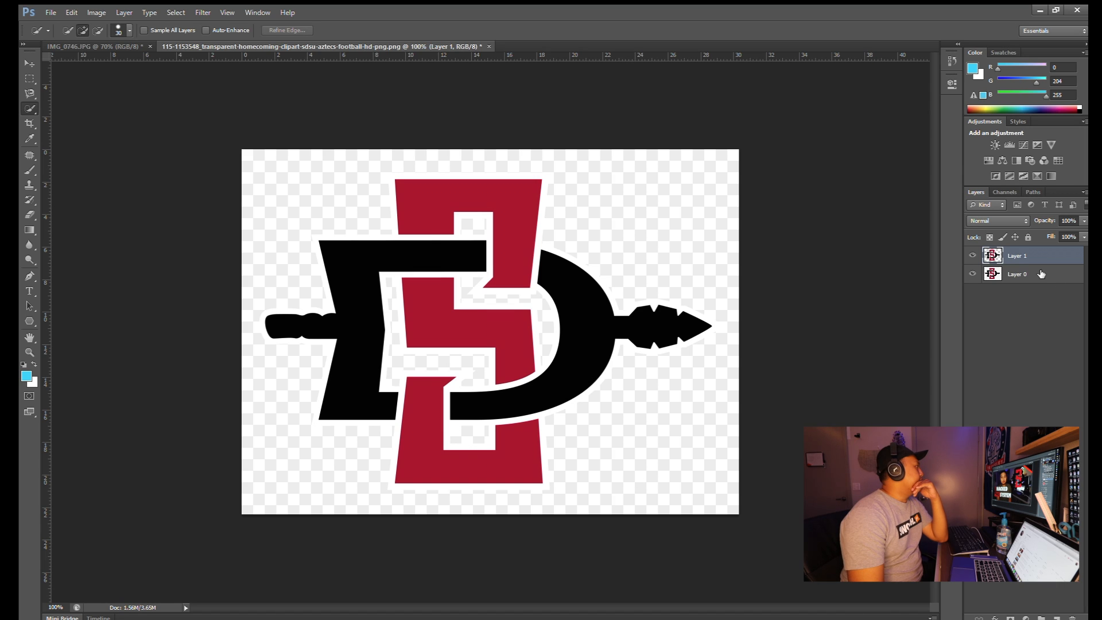
# - Bring the cut-out logo Layer 1 over into the floating thumbnail document
pyautogui.click(1040, 277)
pyautogui.click(1031, 255)
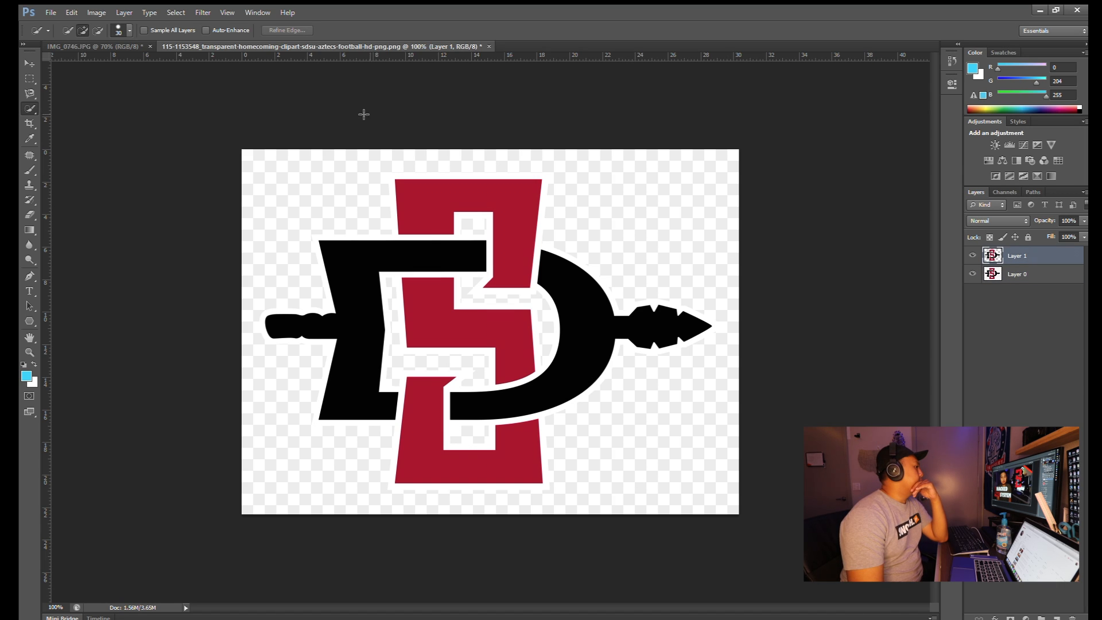
pyautogui.click(144, 62)
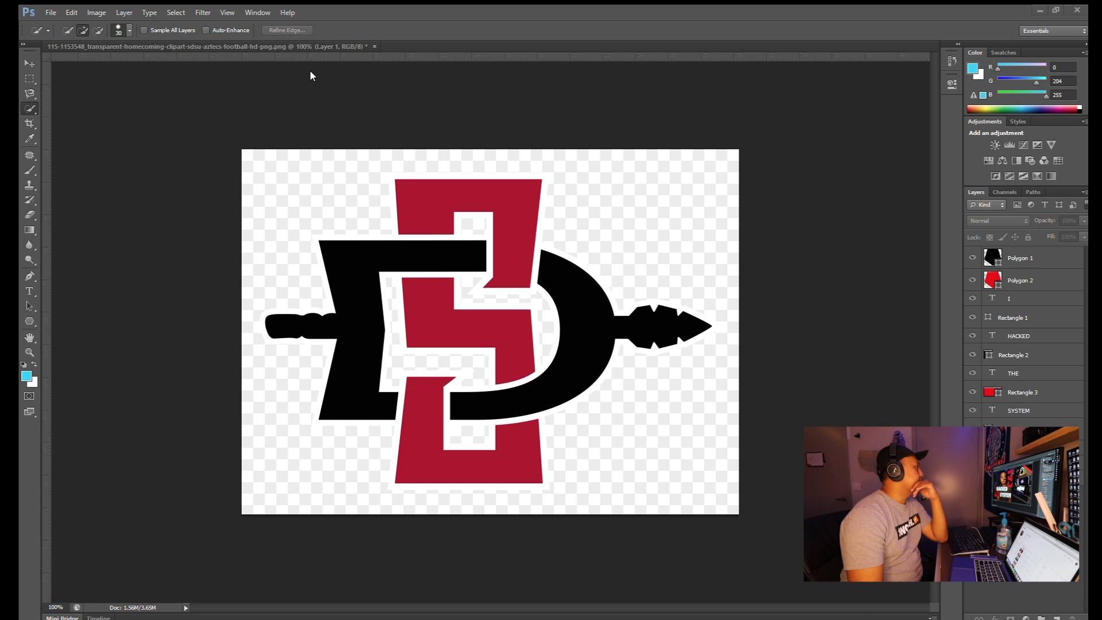
pyautogui.click(293, 46)
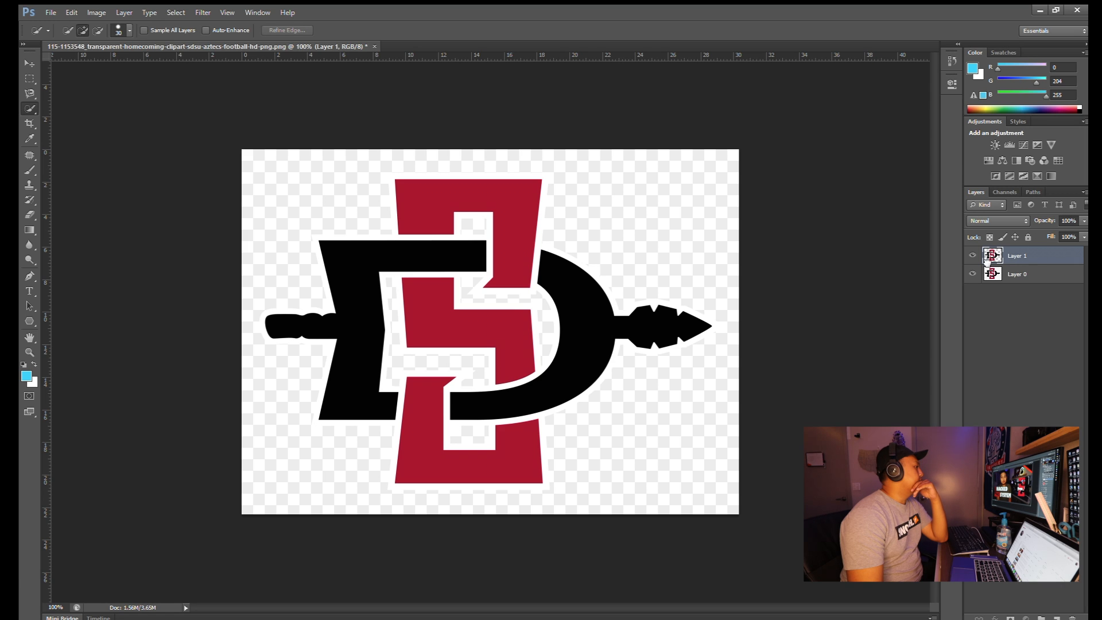
pyautogui.hotkey('ctrl', 'Tab')
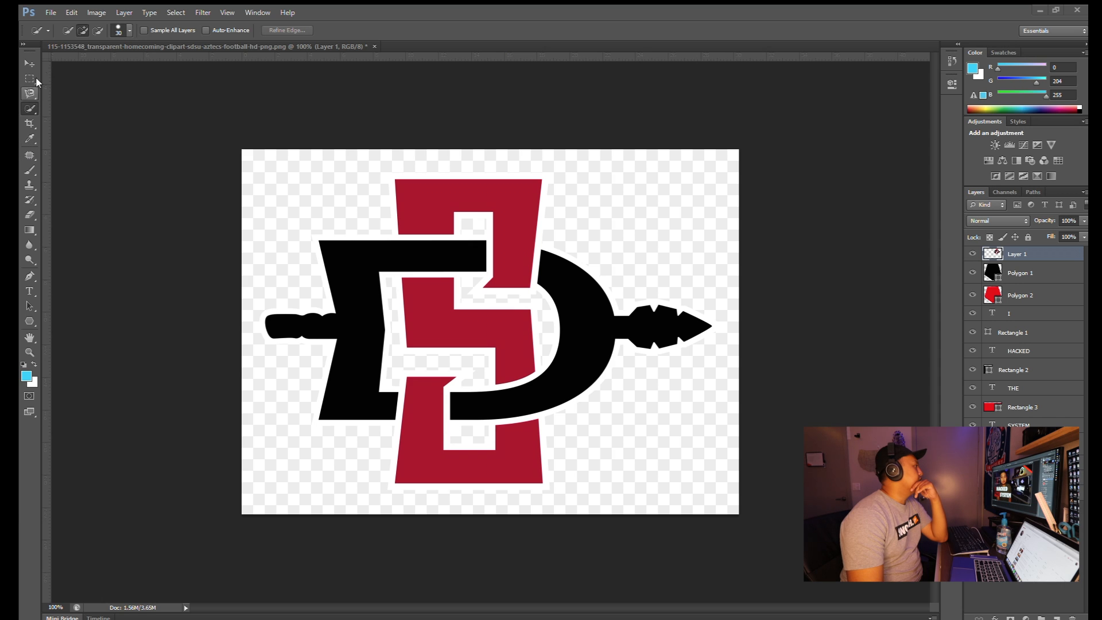
pyautogui.click(29, 62)
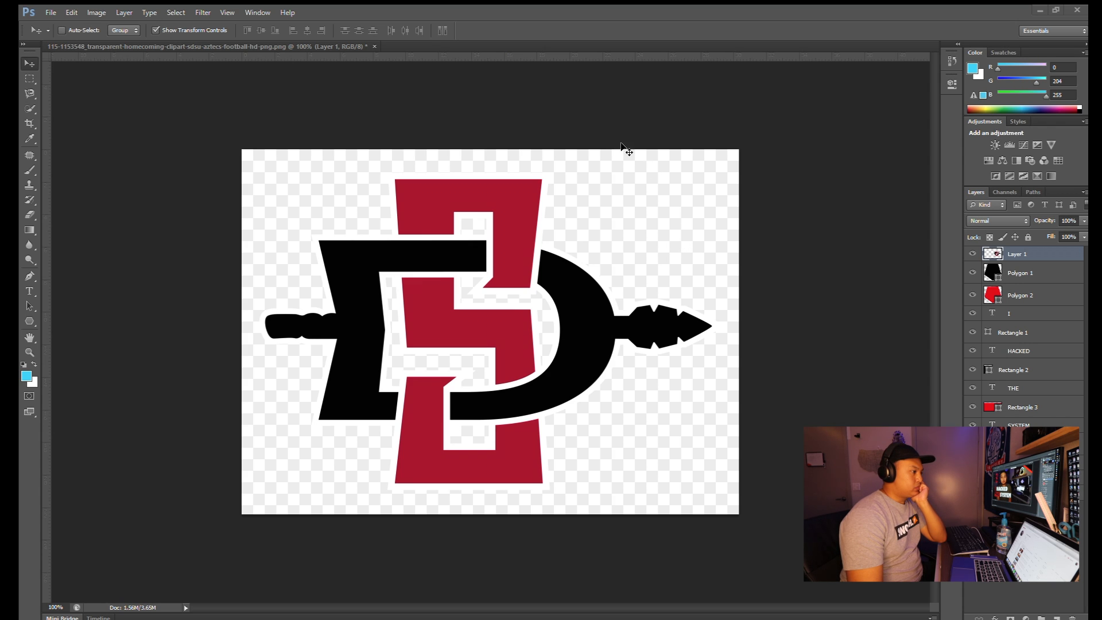
# - Scale and reposition the logo layer in the thumbnail with Free Transform
pyautogui.hotkey('ctrl', 't')
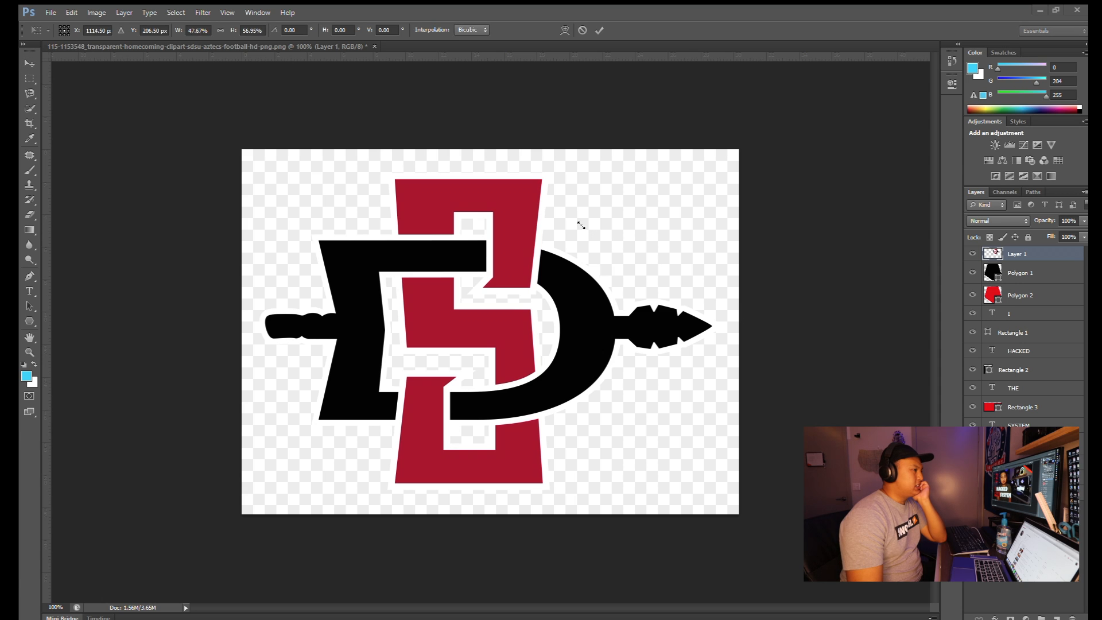
pyautogui.moveTo(557, 198); pyautogui.dragTo(557, 198)
pyautogui.moveTo(521, 158); pyautogui.dragTo(167, 174)
pyautogui.moveTo(206, 213); pyautogui.dragTo(219, 230)
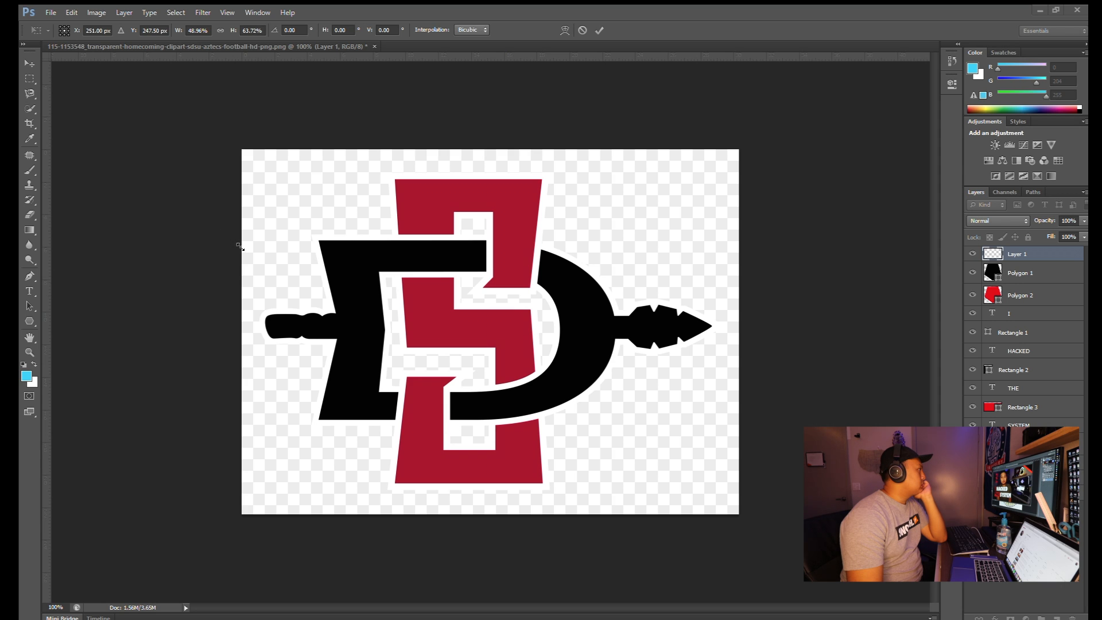
pyautogui.click(599, 30)
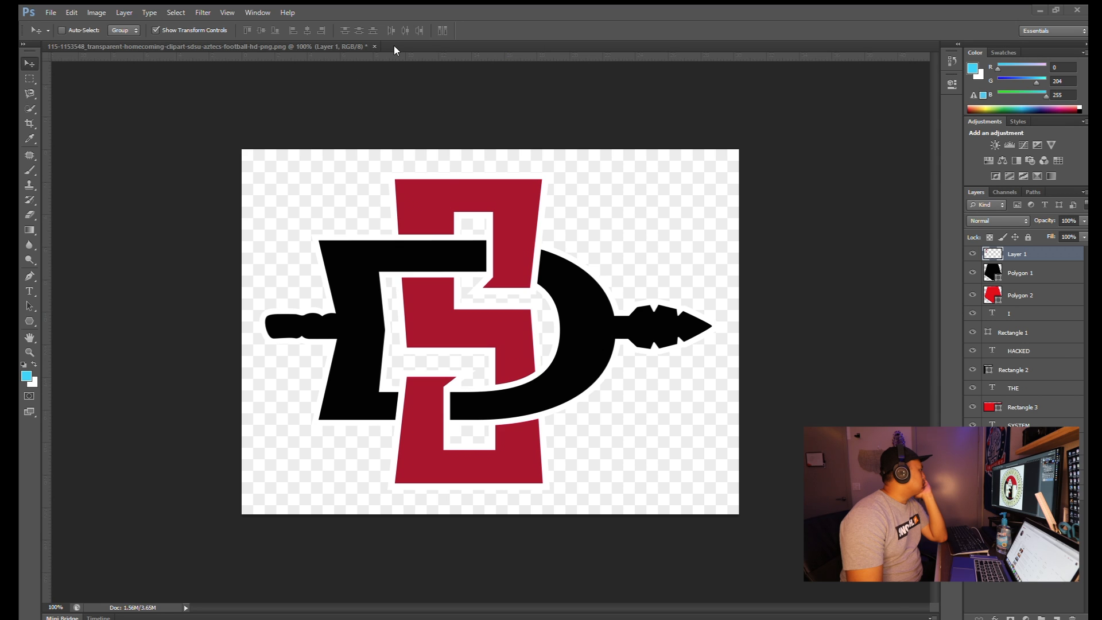
# - Dock the thumbnail and San Diego State seal documents as tabs, returning to the seal
pyautogui.moveTo(401, 51); pyautogui.dragTo(400, 50)
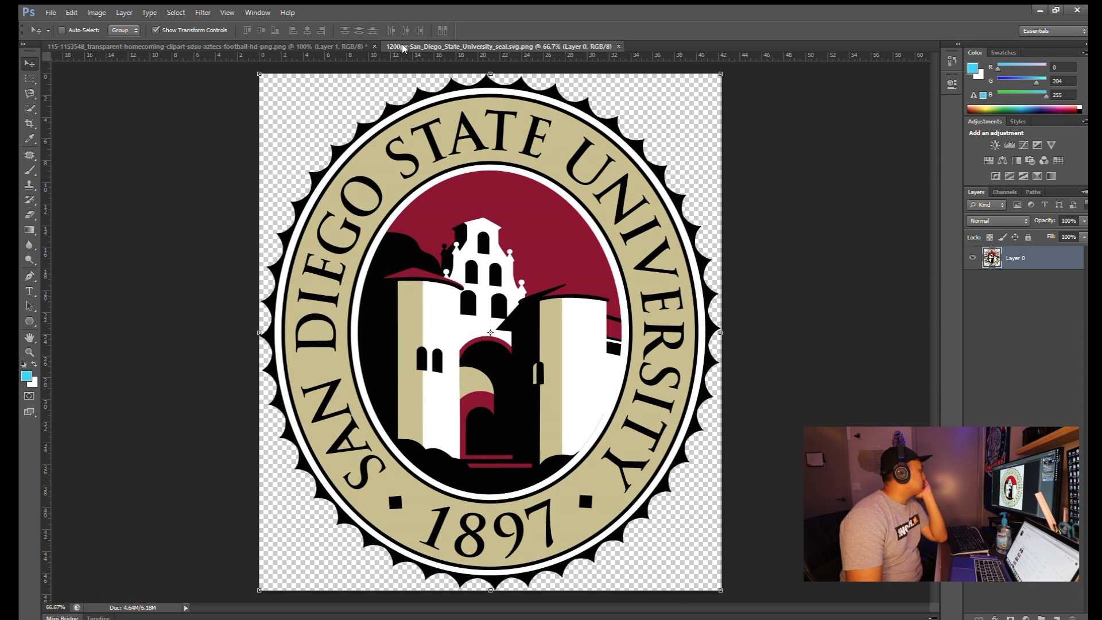
pyautogui.moveTo(539, 73); pyautogui.dragTo(611, 51)
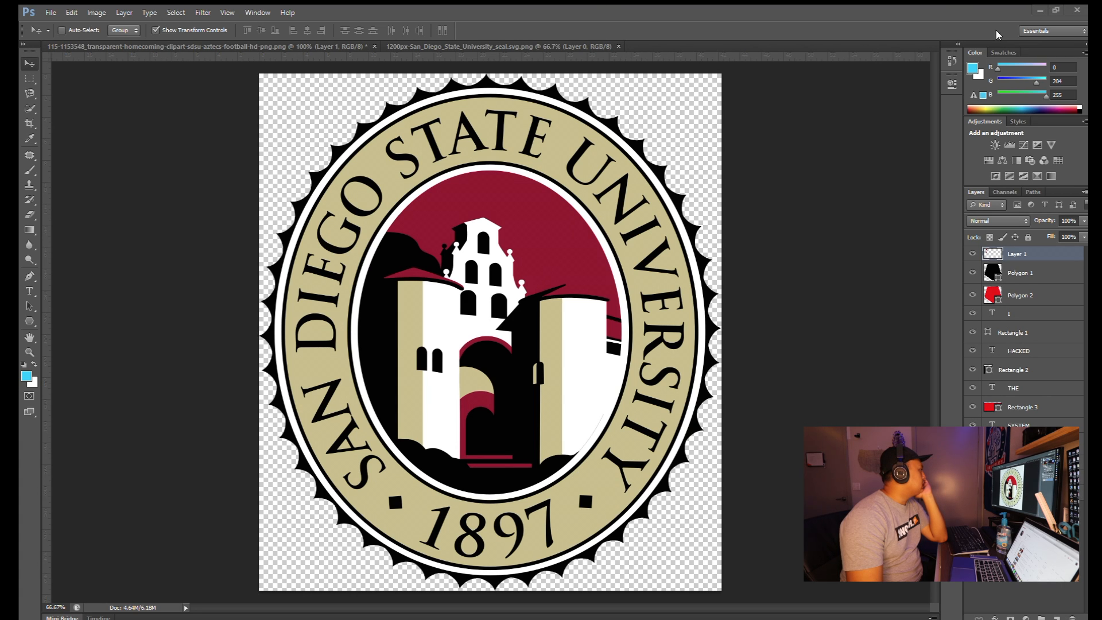
pyautogui.moveTo(735, 51); pyautogui.dragTo(728, 47)
pyautogui.click(565, 44)
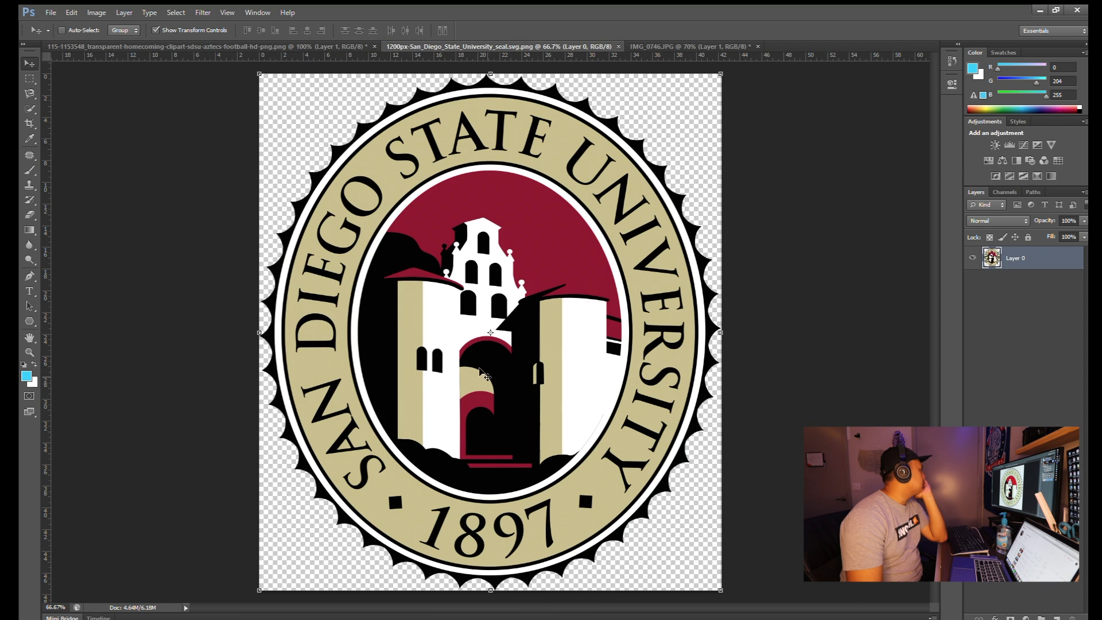
# - Quick-select the seal's red sky, building and gold band around STATE
pyautogui.click(30, 93)
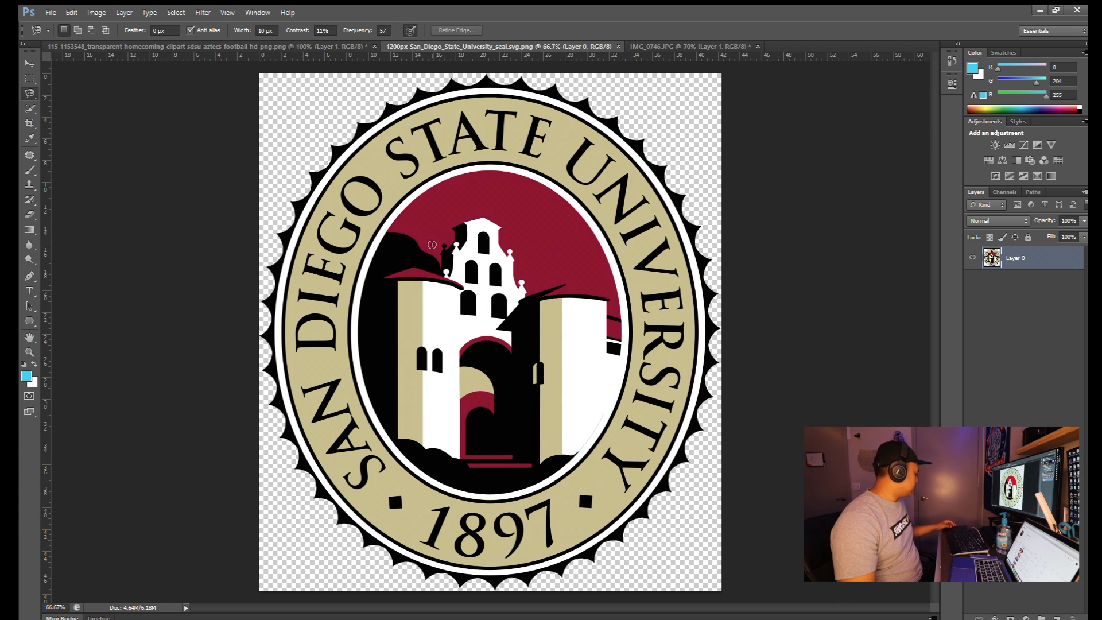
pyautogui.click(30, 108)
pyautogui.moveTo(375, 167)
pyautogui.mouseDown()
pyautogui.moveTo(427, 229)
pyautogui.moveTo(509, 254)
pyautogui.moveTo(500, 283)
pyautogui.moveTo(520, 354)
pyautogui.moveTo(568, 389)
pyautogui.moveTo(462, 414)
pyautogui.moveTo(379, 379)
pyautogui.moveTo(330, 427)
pyautogui.moveTo(336, 470)
pyautogui.moveTo(376, 523)
pyautogui.moveTo(361, 533)
pyautogui.moveTo(410, 525)
pyautogui.moveTo(535, 541)
pyautogui.moveTo(568, 526)
pyautogui.moveTo(621, 472)
pyautogui.moveTo(662, 363)
pyautogui.moveTo(668, 321)
pyautogui.mouseUp()
pyautogui.moveTo(518, 151)
pyautogui.mouseDown()
pyautogui.moveTo(479, 130)
pyautogui.moveTo(433, 145)
pyautogui.mouseUp()
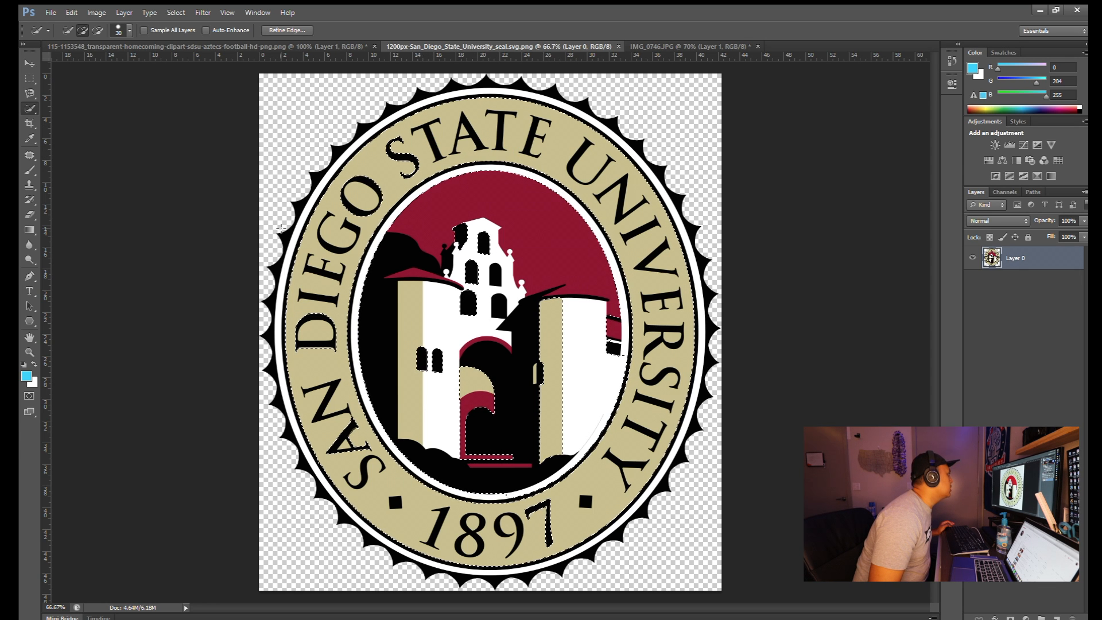
# - Trace around the seal with the Magnetic Lasso and copy it onto a new layer
pyautogui.press('l')
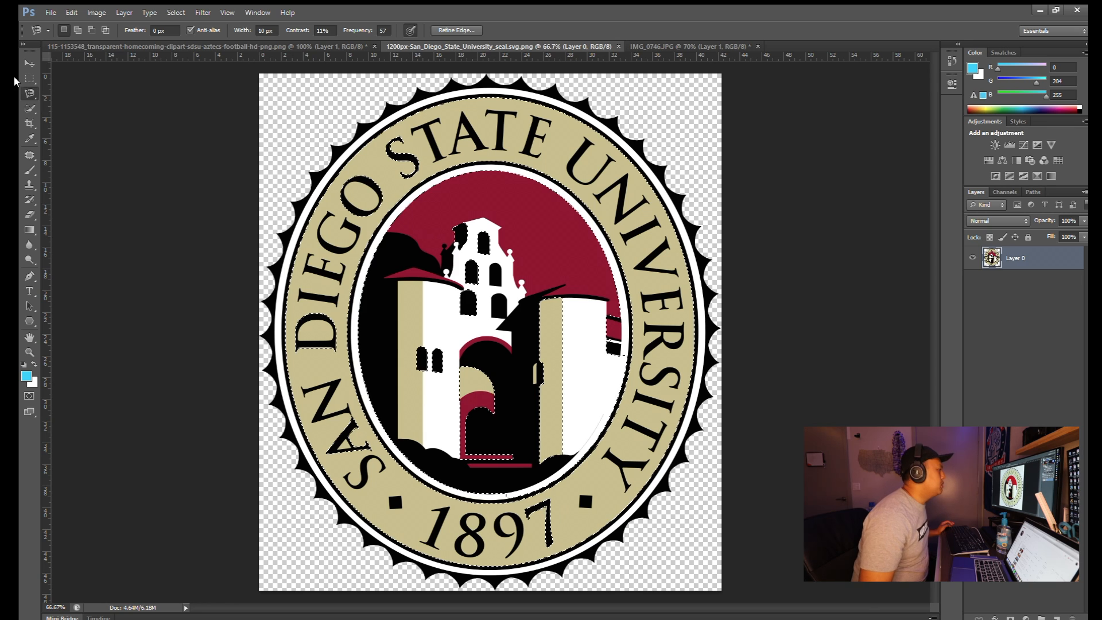
pyautogui.click(341, 135)
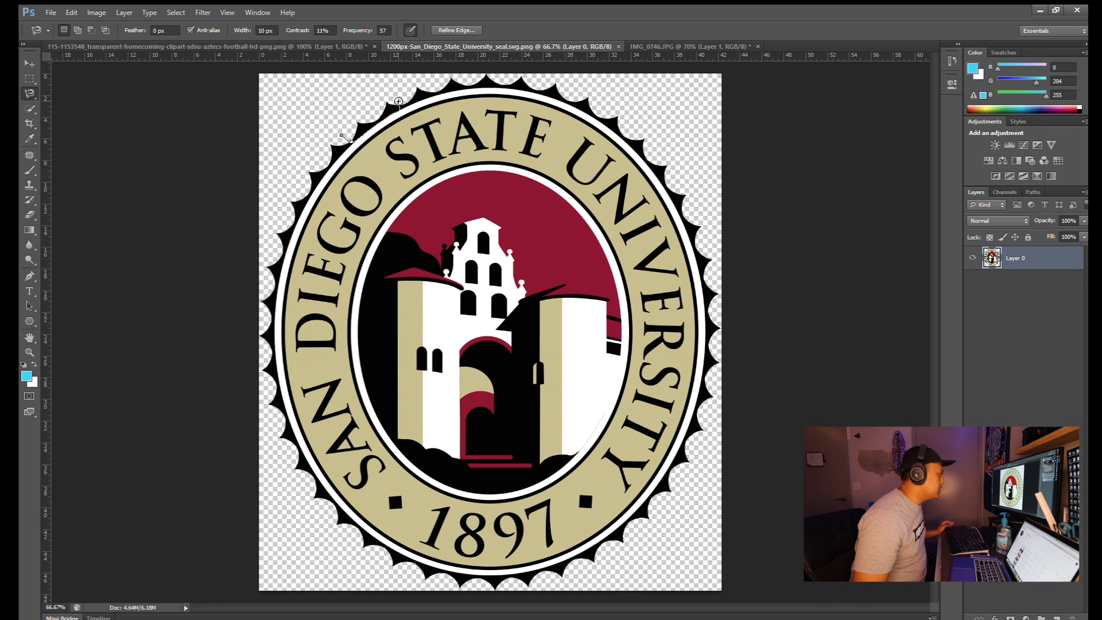
pyautogui.click(341, 135)
pyautogui.hotkey('ctrl', 'z')
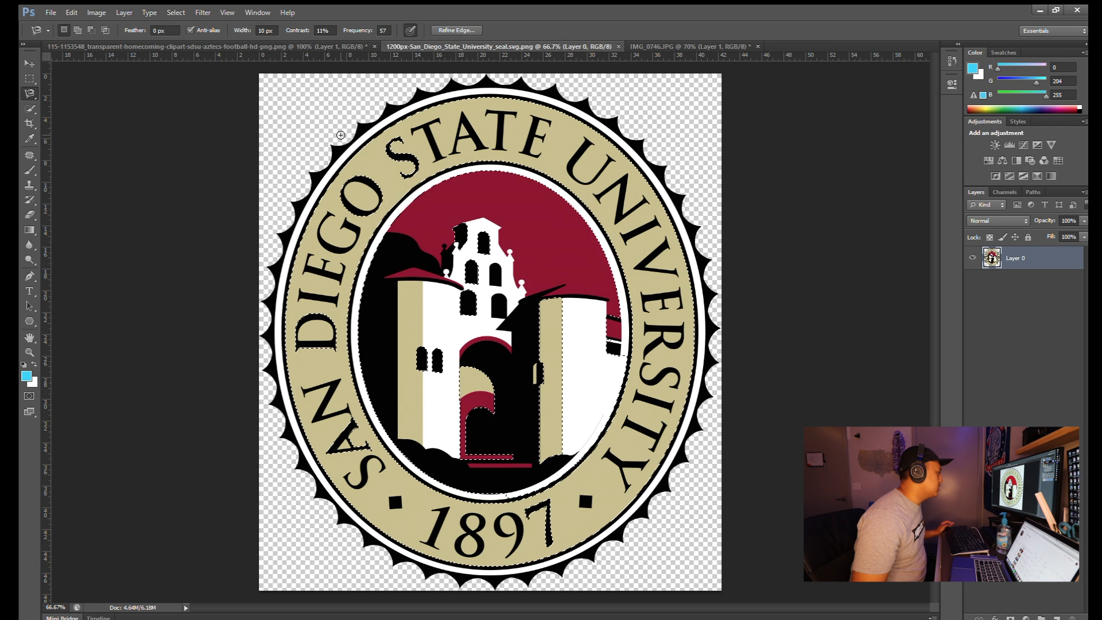
pyautogui.hotkey('ctrl', 'd')
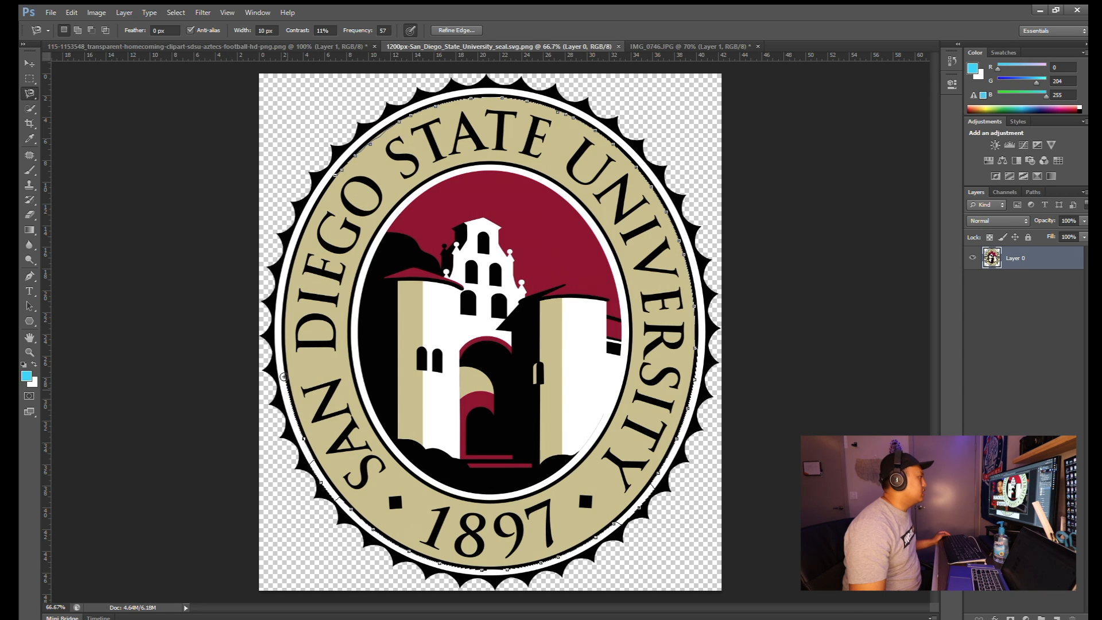
pyautogui.click(338, 176)
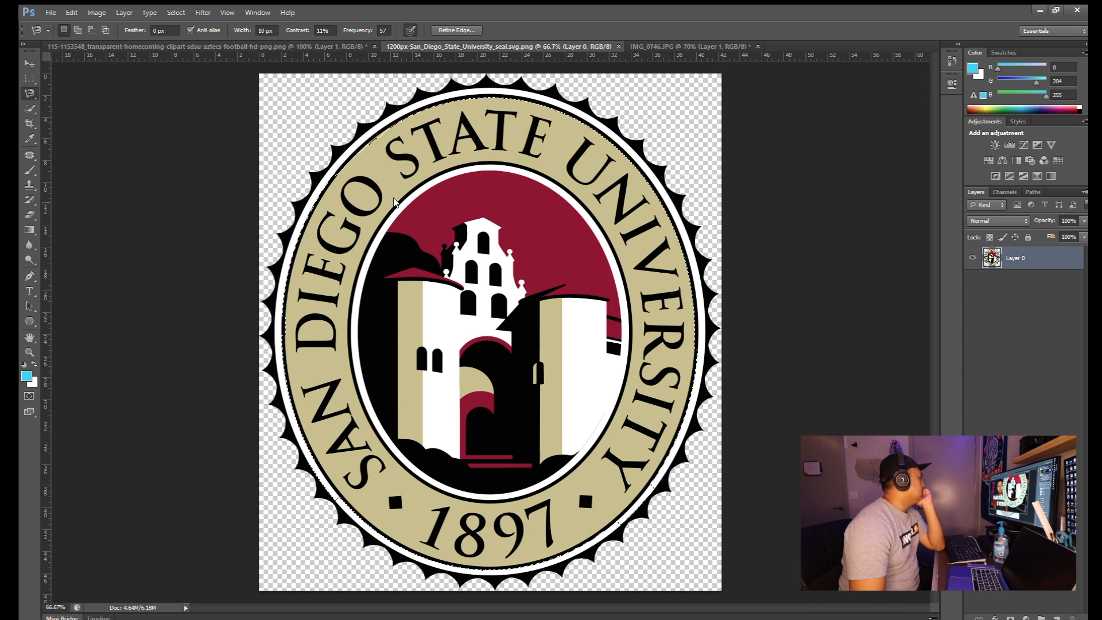
pyautogui.hotkey('ctrl', 'j')
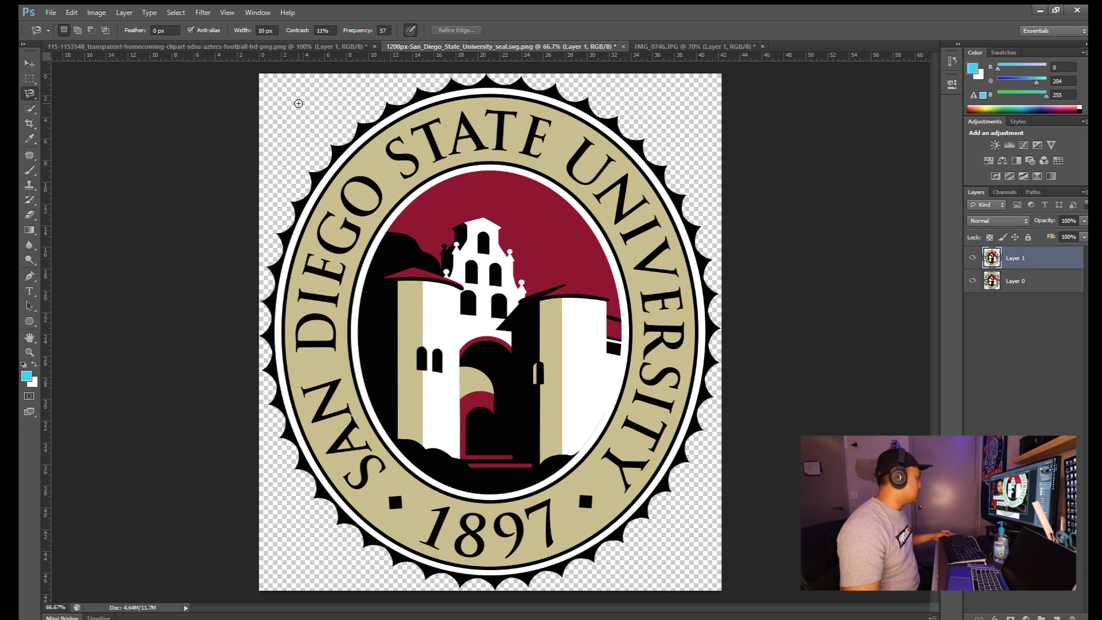
# - Scale down and reposition the seal layer with Free Transform in the seal document
pyautogui.click(205, 46)
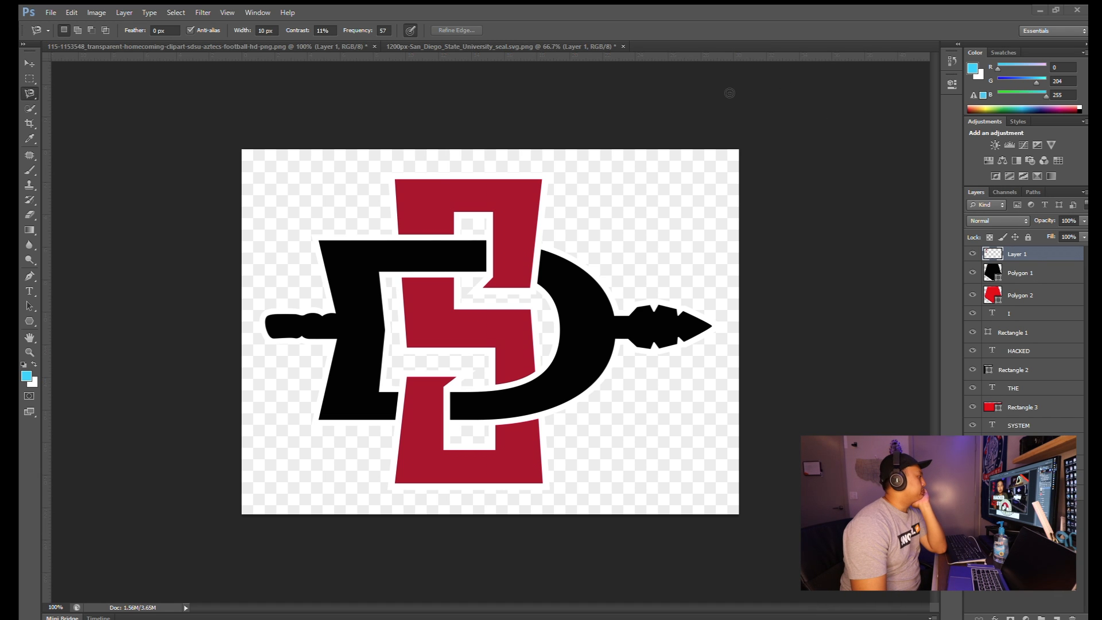
pyautogui.click(583, 46)
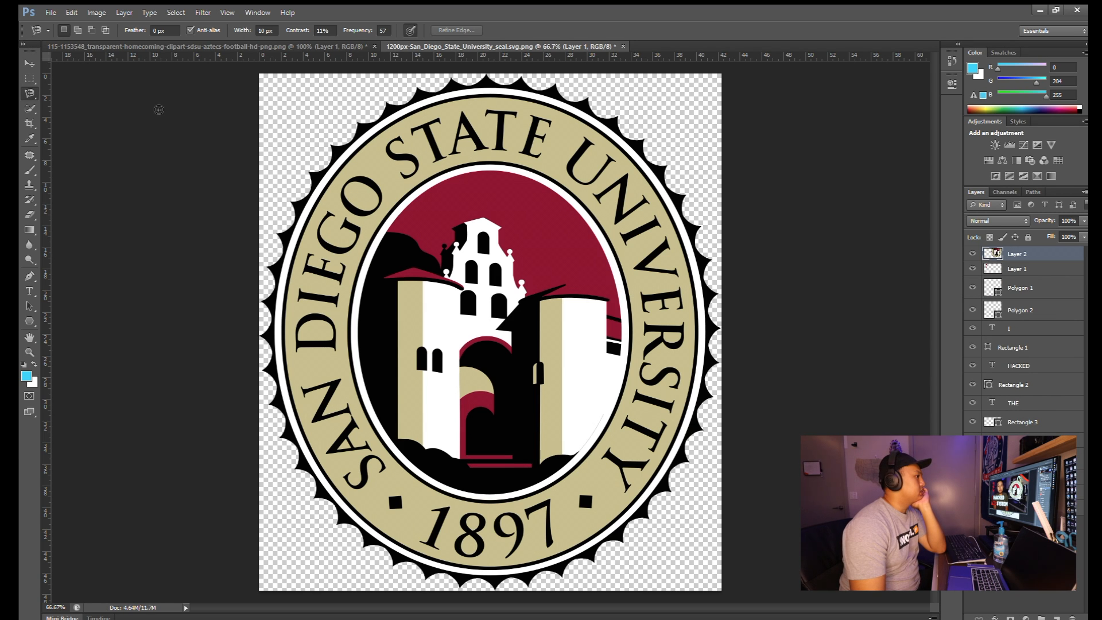
pyautogui.click(583, 216)
pyautogui.click(29, 63)
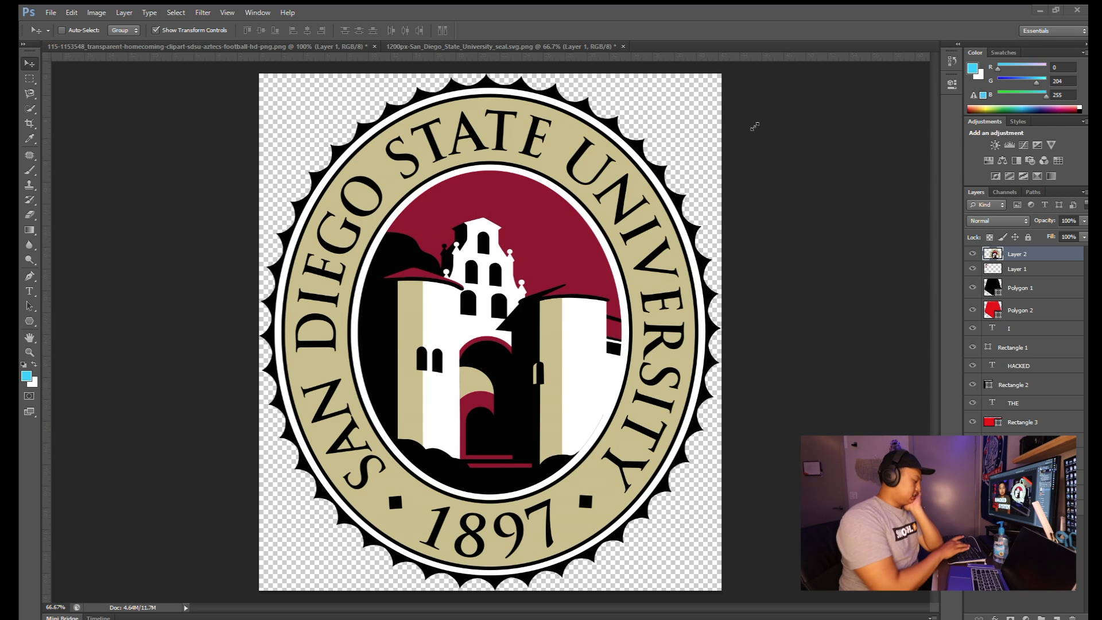
pyautogui.hotkey('ctrl', 't')
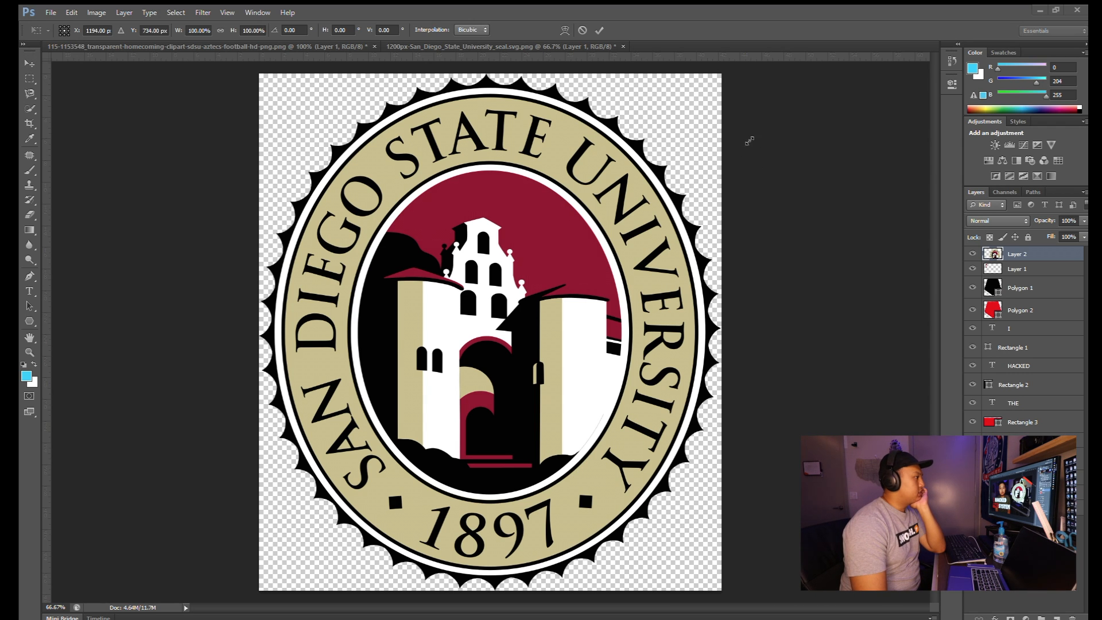
pyautogui.moveTo(513, 452); pyautogui.dragTo(718, 181)
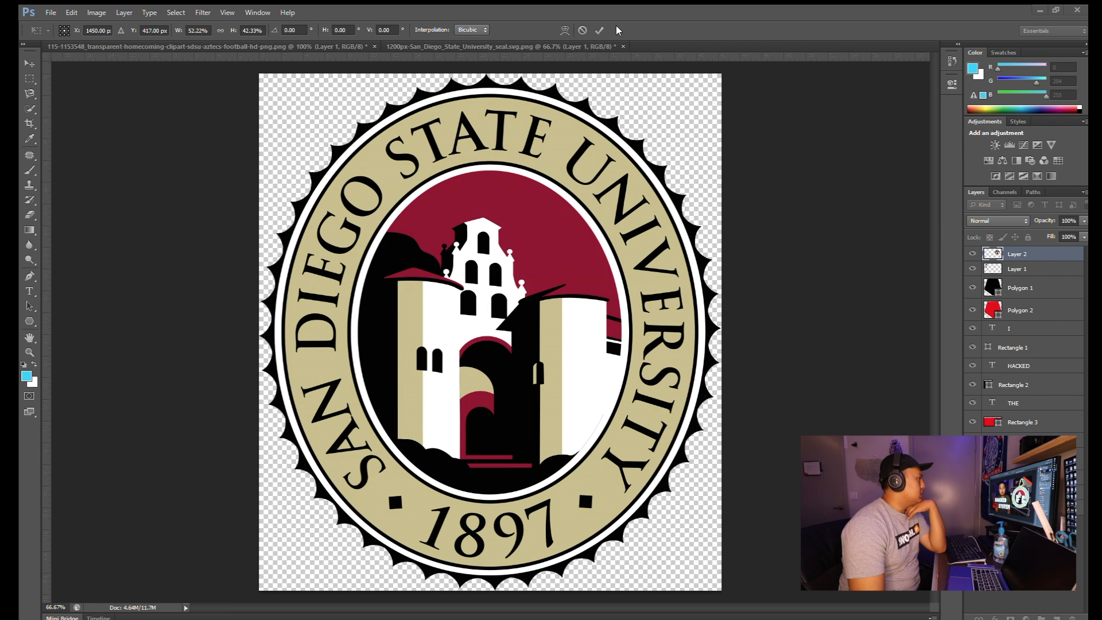
pyautogui.click(599, 30)
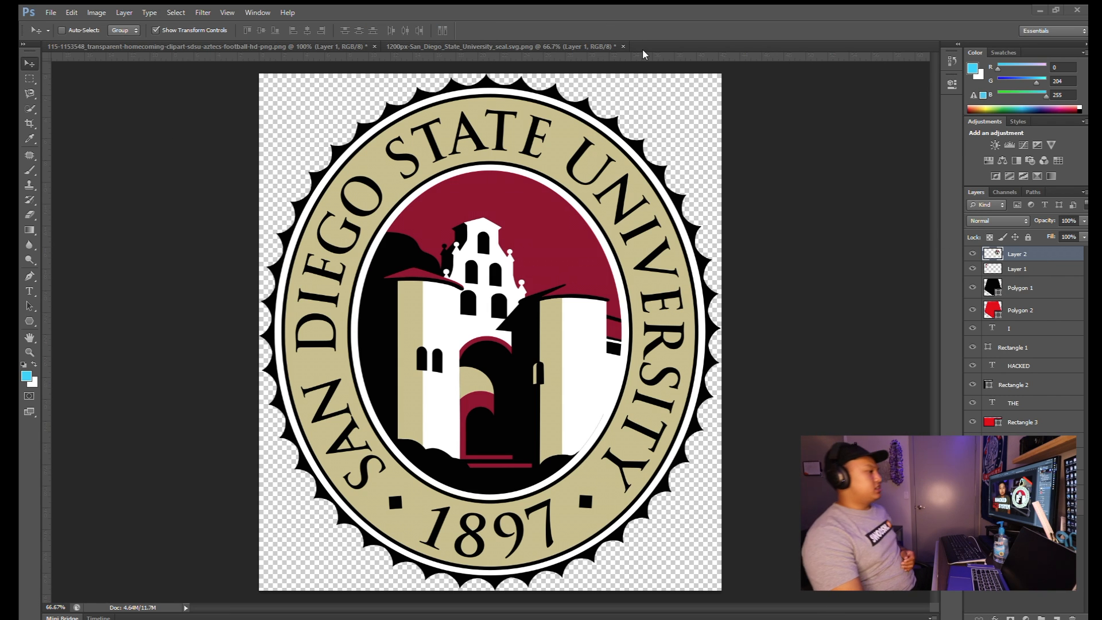
pyautogui.click(692, 46)
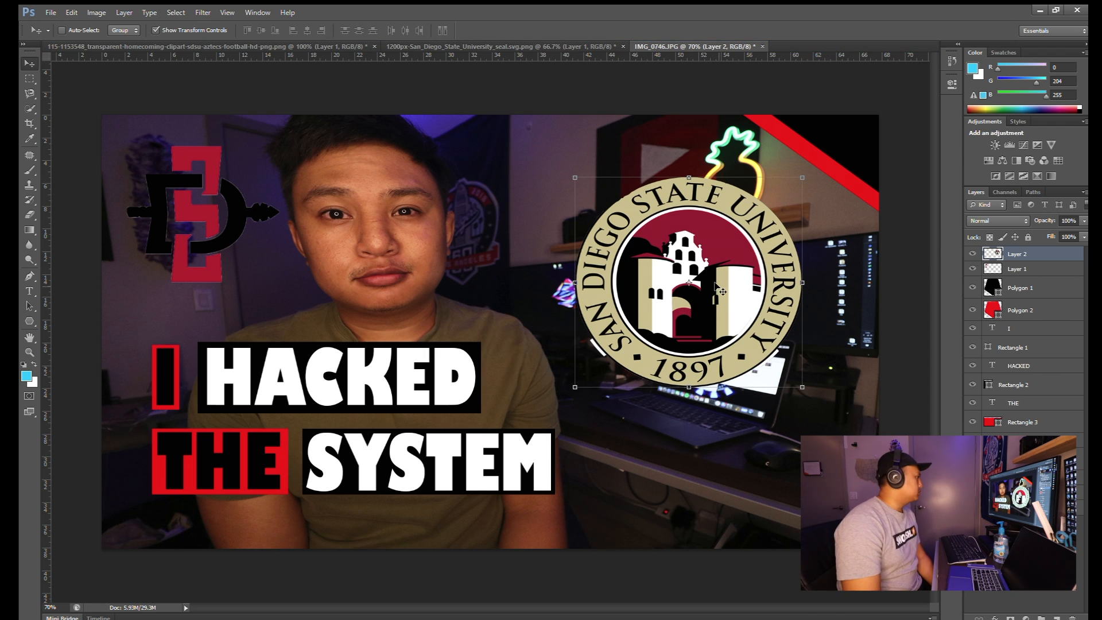
# - Delete the SD spear logo layer, then enlarge the seal and move it lower right
pyautogui.click(1067, 273)
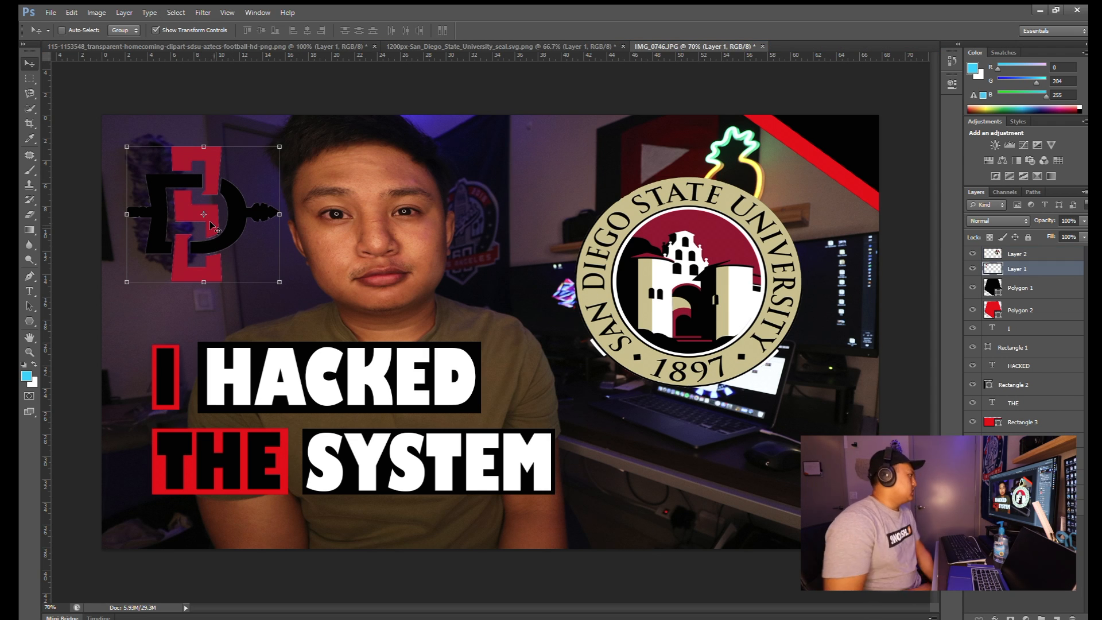
pyautogui.press('Delete')
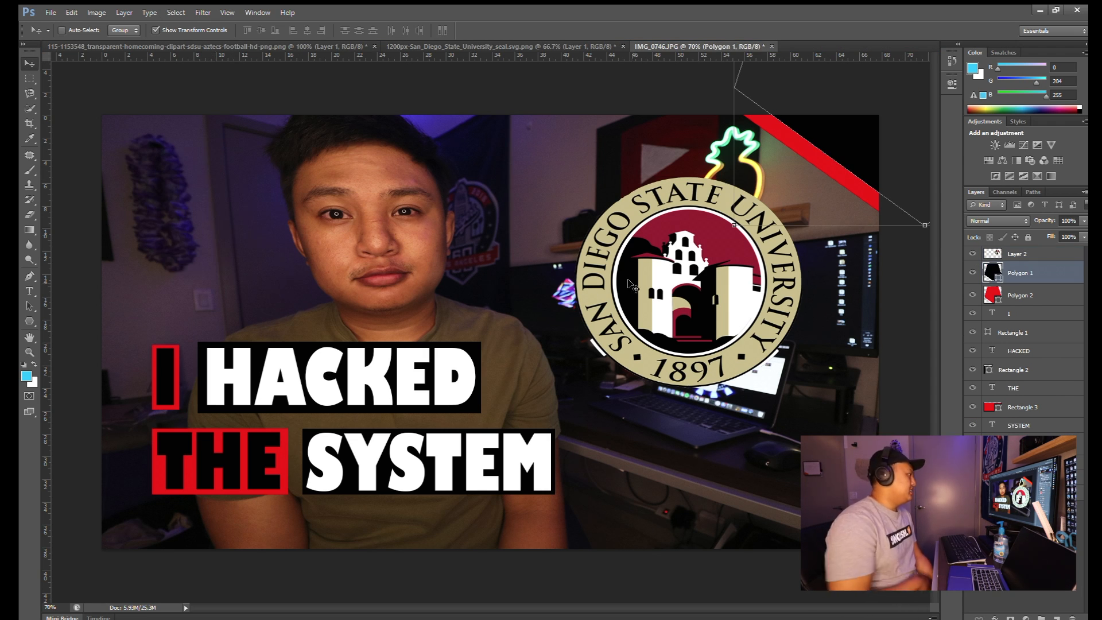
pyautogui.click(1016, 257)
pyautogui.moveTo(770, 295); pyautogui.dragTo(738, 249)
pyautogui.moveTo(770, 341); pyautogui.dragTo(814, 378)
pyautogui.moveTo(723, 296); pyautogui.dragTo(759, 375)
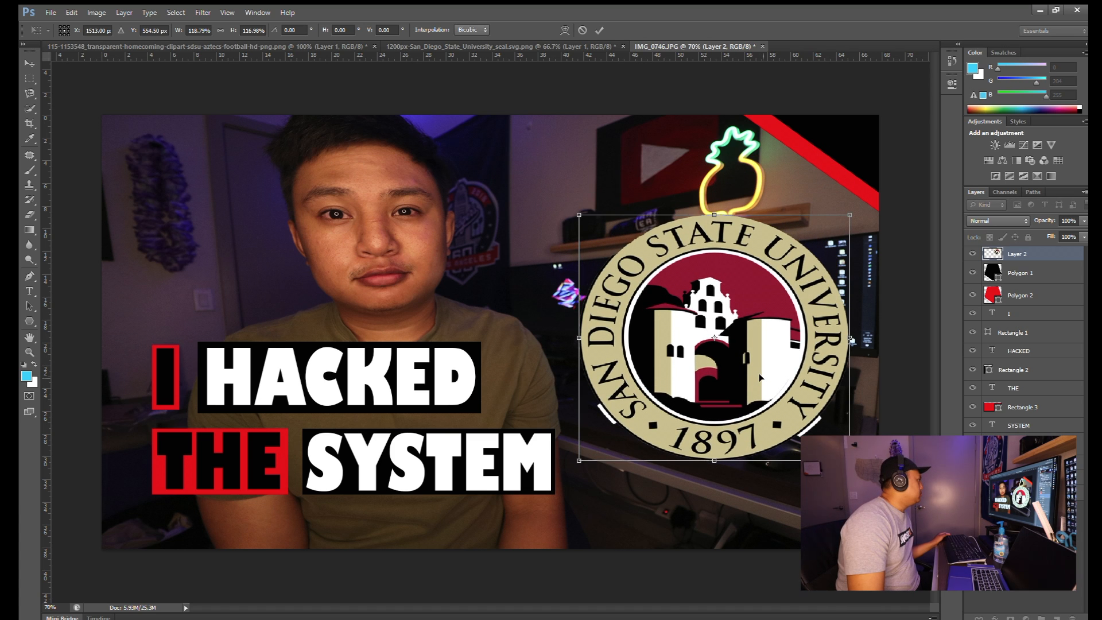
pyautogui.press('Right')
pyautogui.press('Right')
pyautogui.press('Right')
pyautogui.press('Right')
pyautogui.press('Right')
pyautogui.press('Right')
pyautogui.press('Right')
pyautogui.press('Right')
pyautogui.press('Right')
pyautogui.press('Right')
pyautogui.press('Right')
pyautogui.press('Right')
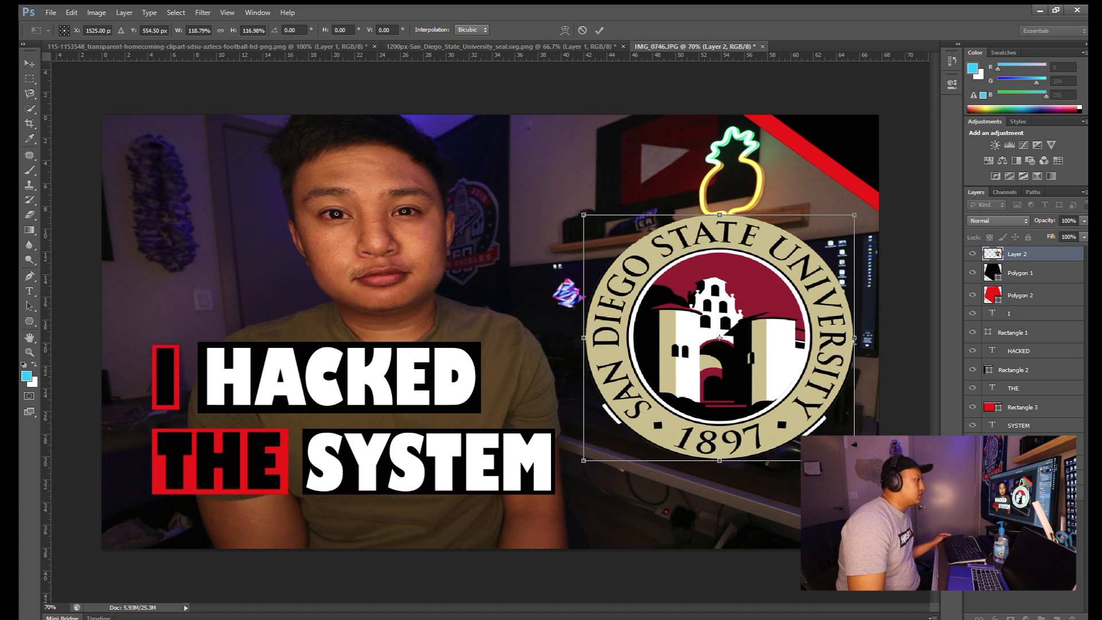
pyautogui.click(599, 30)
pyautogui.click(1021, 551)
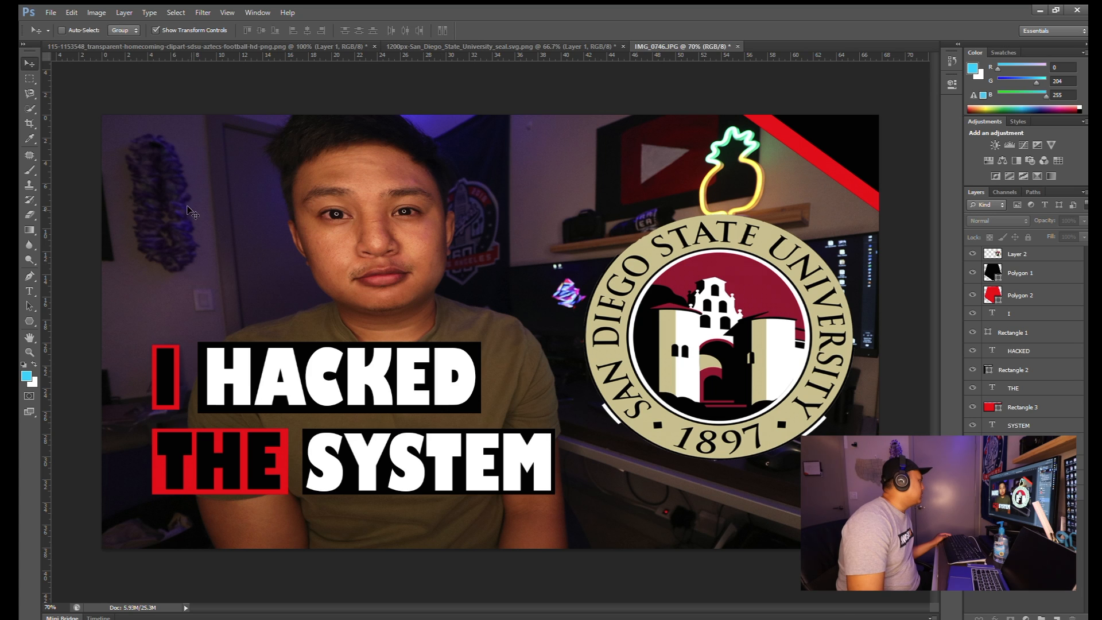
# - Move the red I block with its text to the top-left corner
pyautogui.click(1024, 323)
pyautogui.keyDown('shift'); pyautogui.click(1024, 316); pyautogui.keyUp('shift')
pyautogui.moveTo(166, 334); pyautogui.dragTo(144, 132)
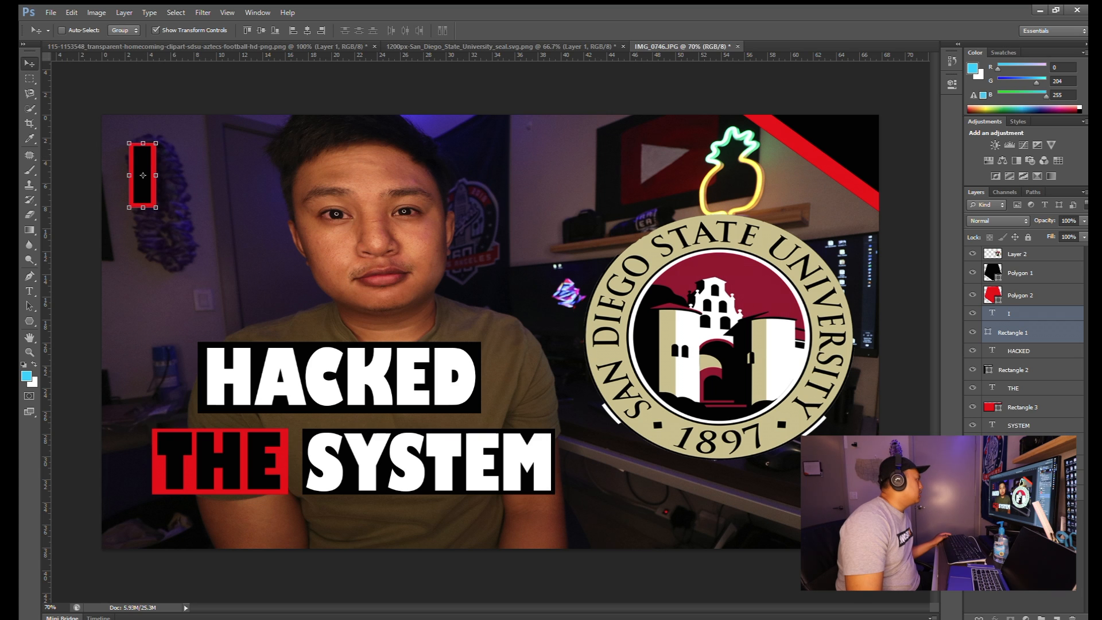
# - Place the HACKED block under the I, making it narrower and taller, and align the I above it
pyautogui.click(1021, 348)
pyautogui.keyDown('shift'); pyautogui.click(1026, 370); pyautogui.keyUp('shift')
pyautogui.moveTo(453, 383); pyautogui.dragTo(343, 277)
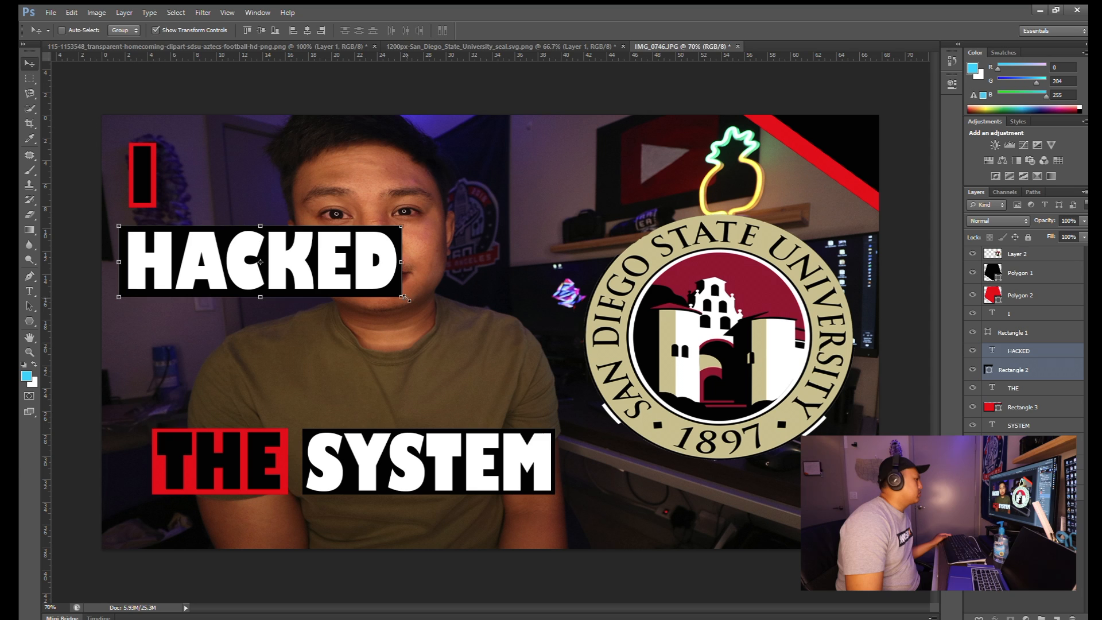
pyautogui.moveTo(403, 298); pyautogui.dragTo(266, 293)
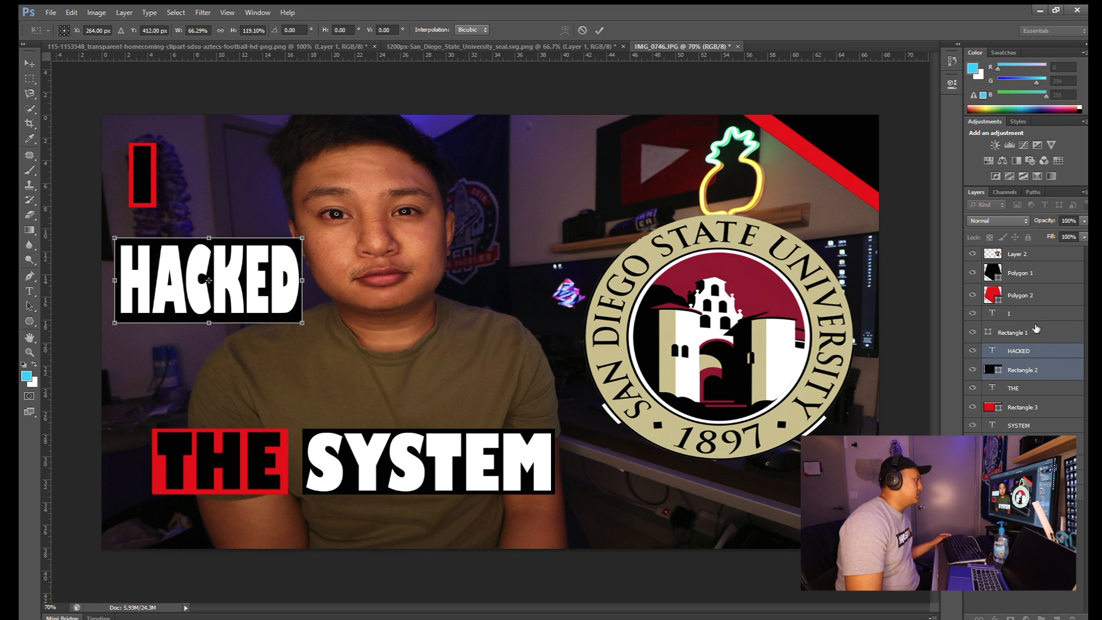
pyautogui.click(596, 31)
pyautogui.click(1012, 315)
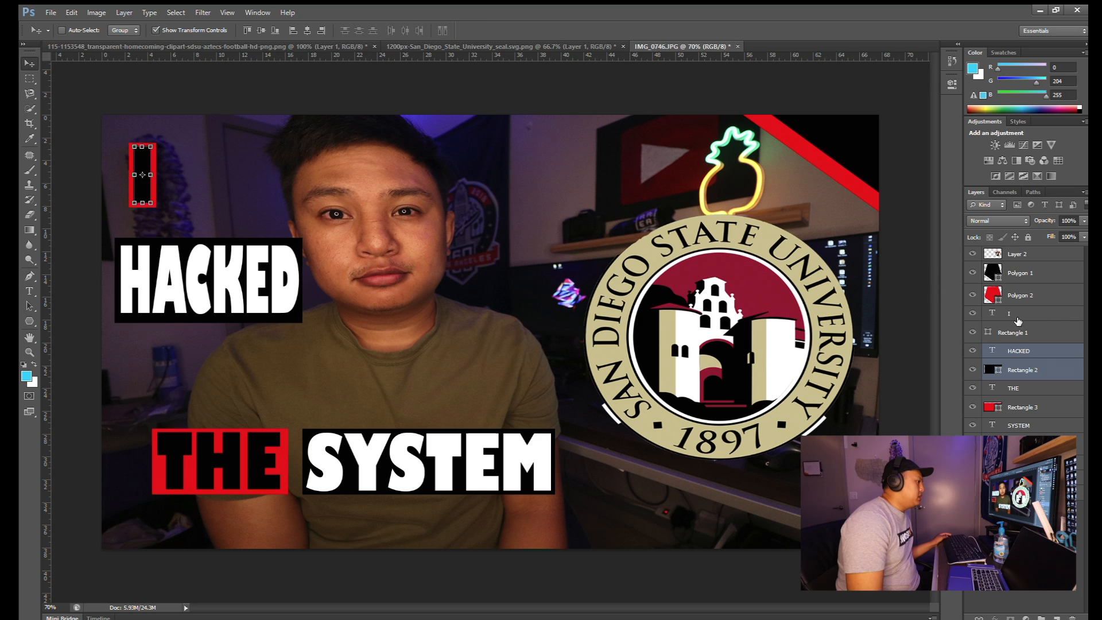
pyautogui.keyDown('shift'); pyautogui.click(1012, 330); pyautogui.keyUp('shift')
pyautogui.moveTo(150, 200)
pyautogui.mouseDown()
pyautogui.moveTo(190, 189)
pyautogui.moveTo(199, 201)
pyautogui.moveTo(164, 201)
pyautogui.mouseUp()
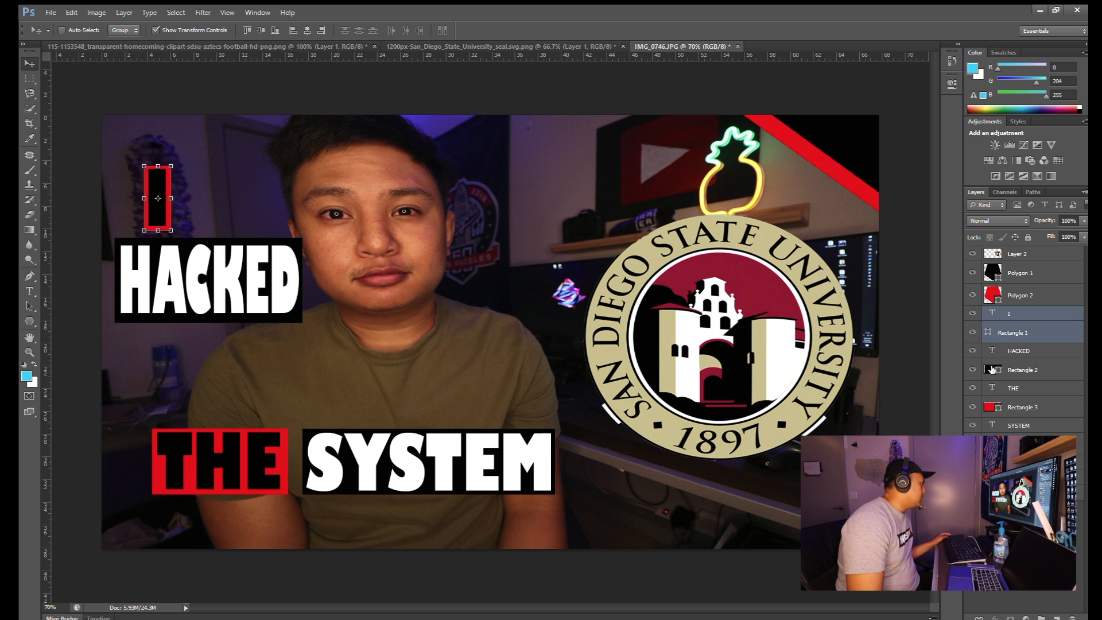
# - Move the THE block under HACKED and make it narrower
pyautogui.click(1018, 389)
pyautogui.keyDown('shift'); pyautogui.click(1025, 408); pyautogui.keyUp('shift')
pyautogui.moveTo(274, 450); pyautogui.dragTo(236, 359)
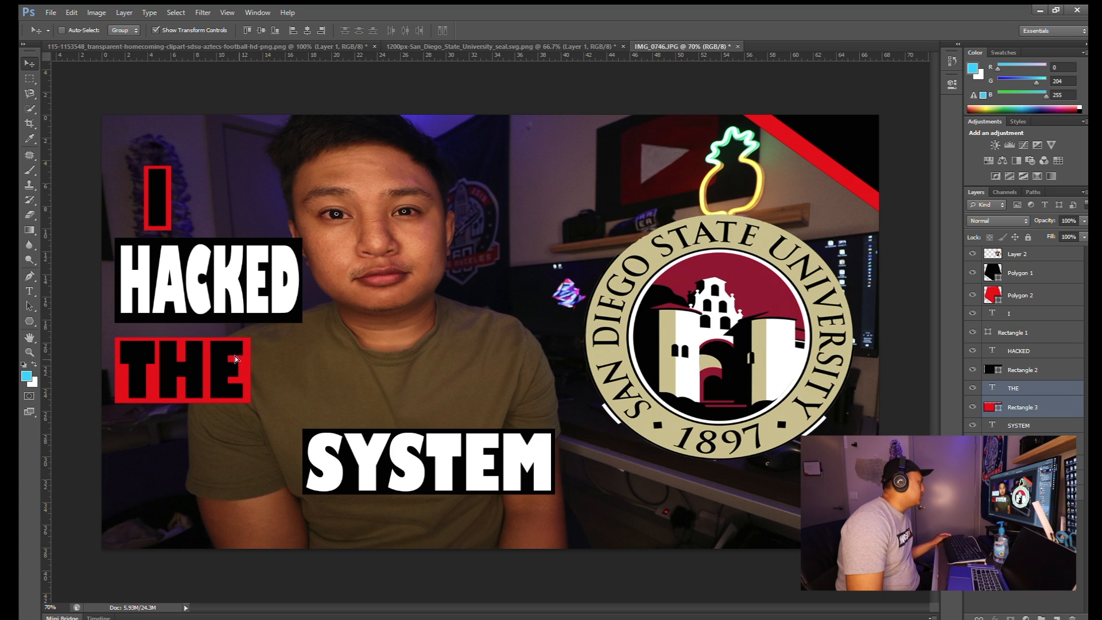
pyautogui.moveTo(251, 401); pyautogui.dragTo(221, 405)
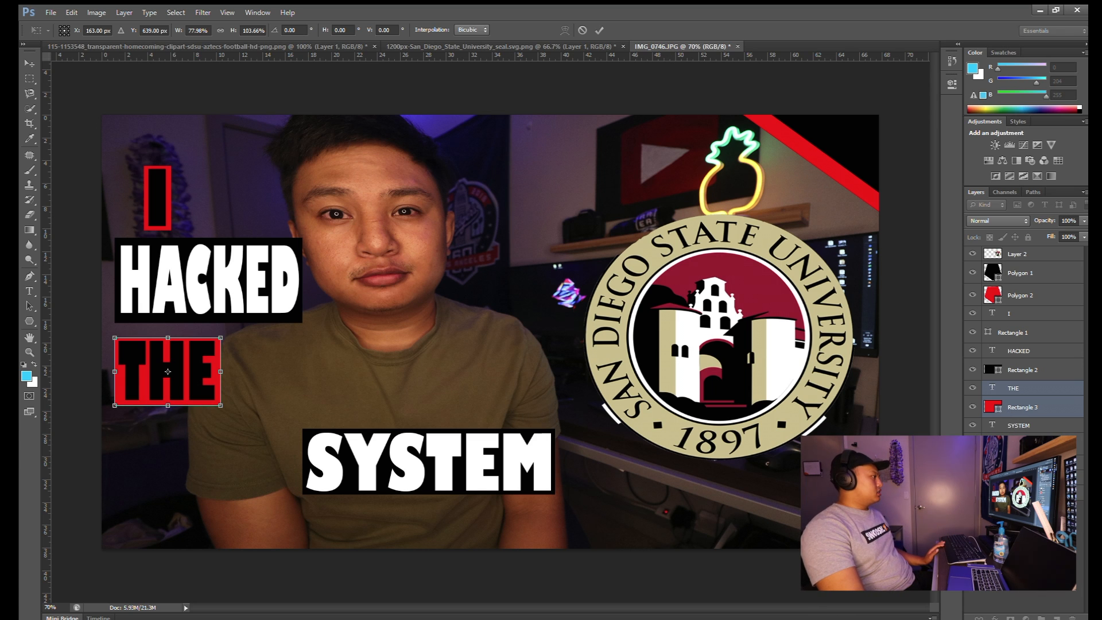
pyautogui.click(599, 30)
# - Move the SYSTEM block up beside THE and enlarge it slightly
pyautogui.click(1016, 425)
pyautogui.moveTo(499, 461); pyautogui.dragTo(428, 375)
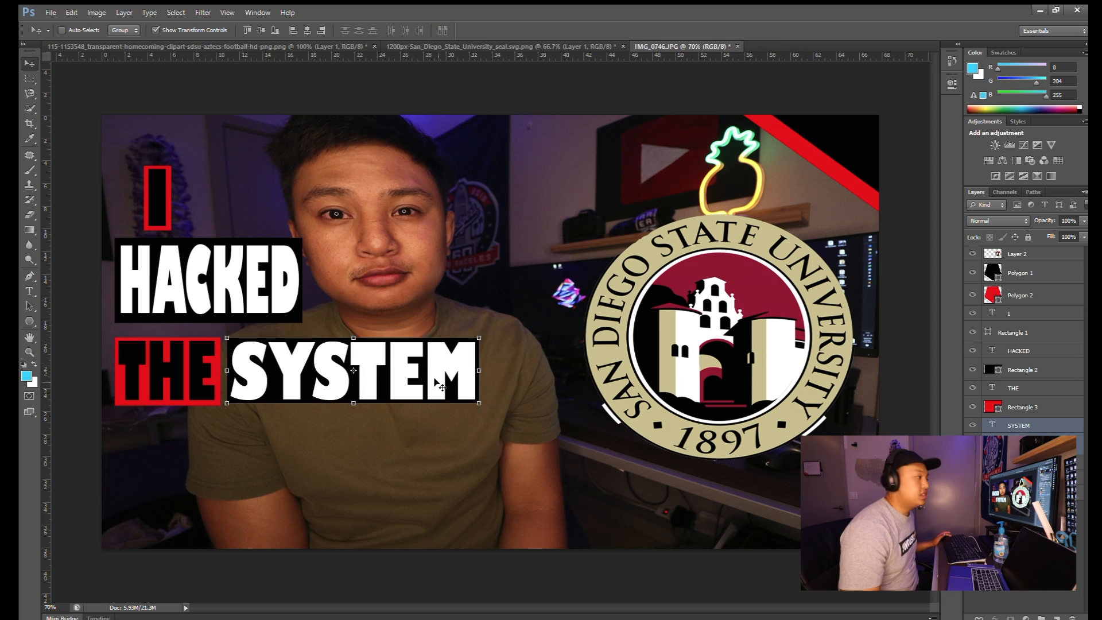
pyautogui.moveTo(479, 406)
pyautogui.mouseDown()
pyautogui.moveTo(557, 411)
pyautogui.moveTo(465, 411)
pyautogui.mouseUp()
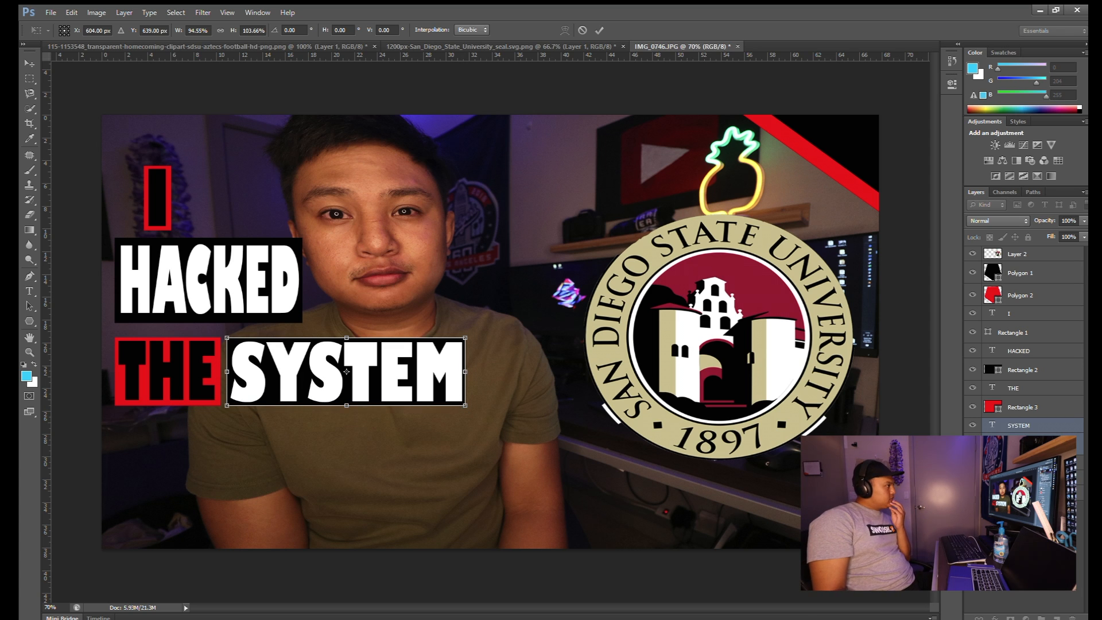
pyautogui.click(600, 29)
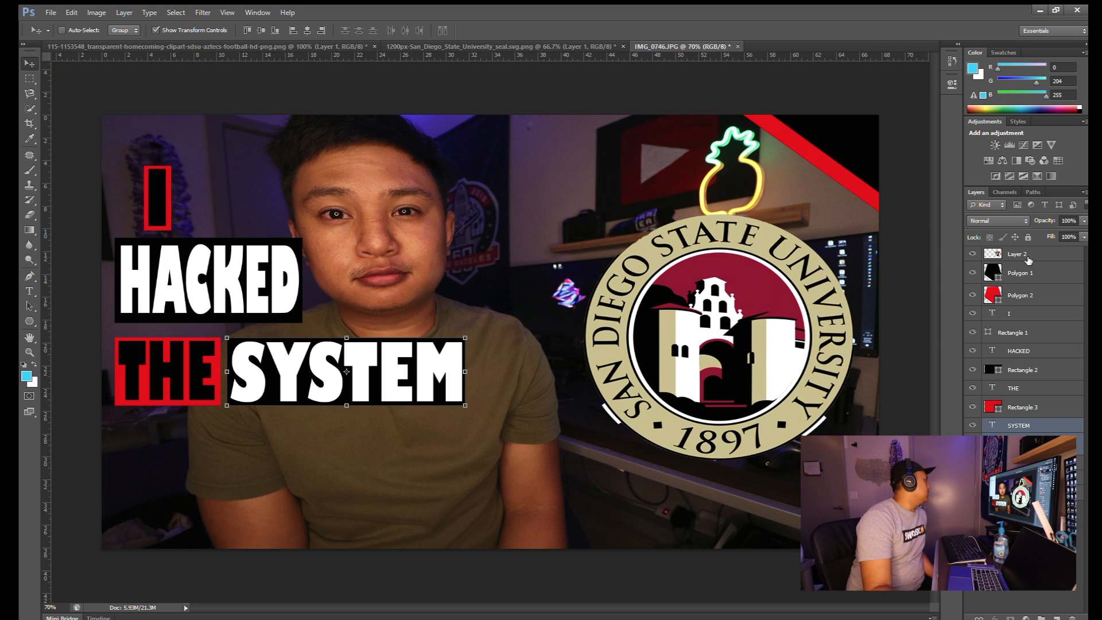
# - Shift the whole I HACKED THE SYSTEM stack slightly right and lower
pyautogui.click(1036, 315)
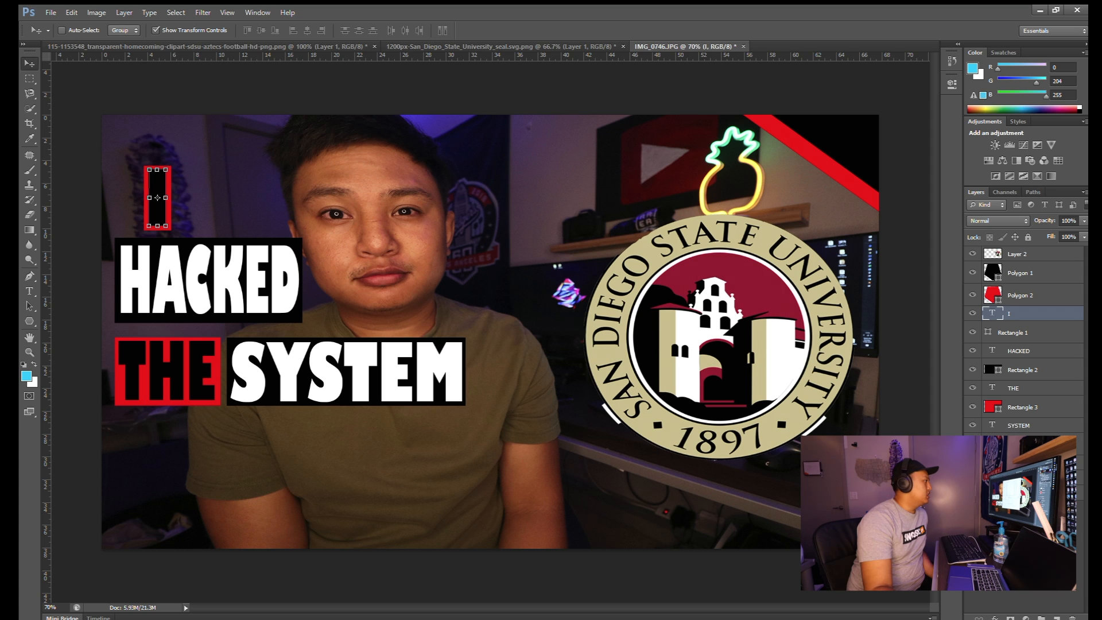
pyautogui.keyDown('shift'); pyautogui.click(1033, 444); pyautogui.keyUp('shift')
pyautogui.moveTo(278, 280); pyautogui.dragTo(280, 329)
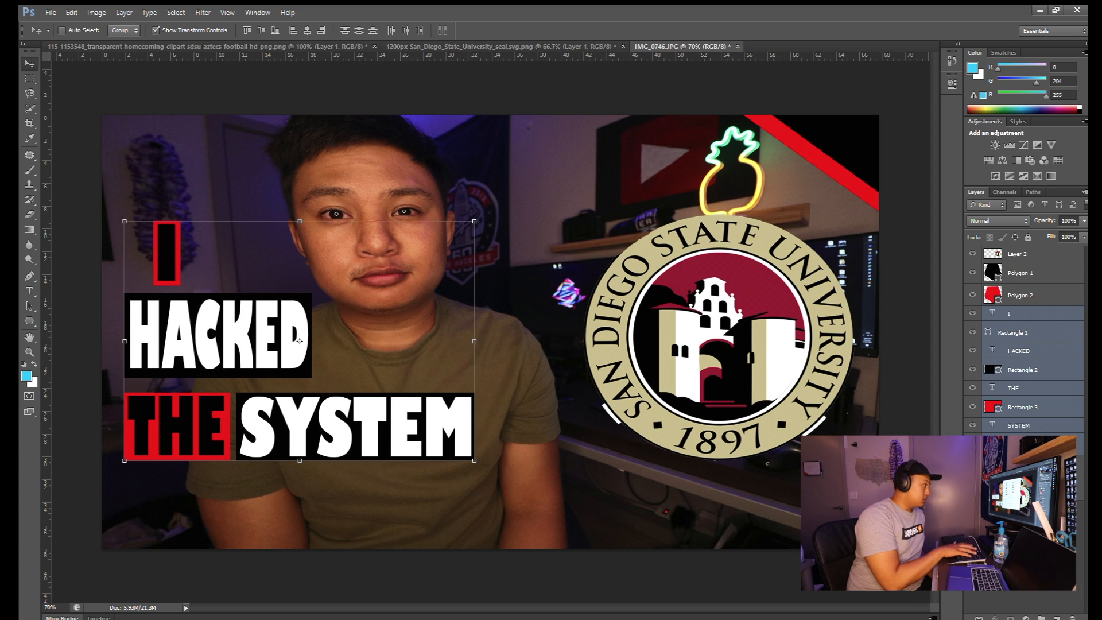
pyautogui.click(1024, 551)
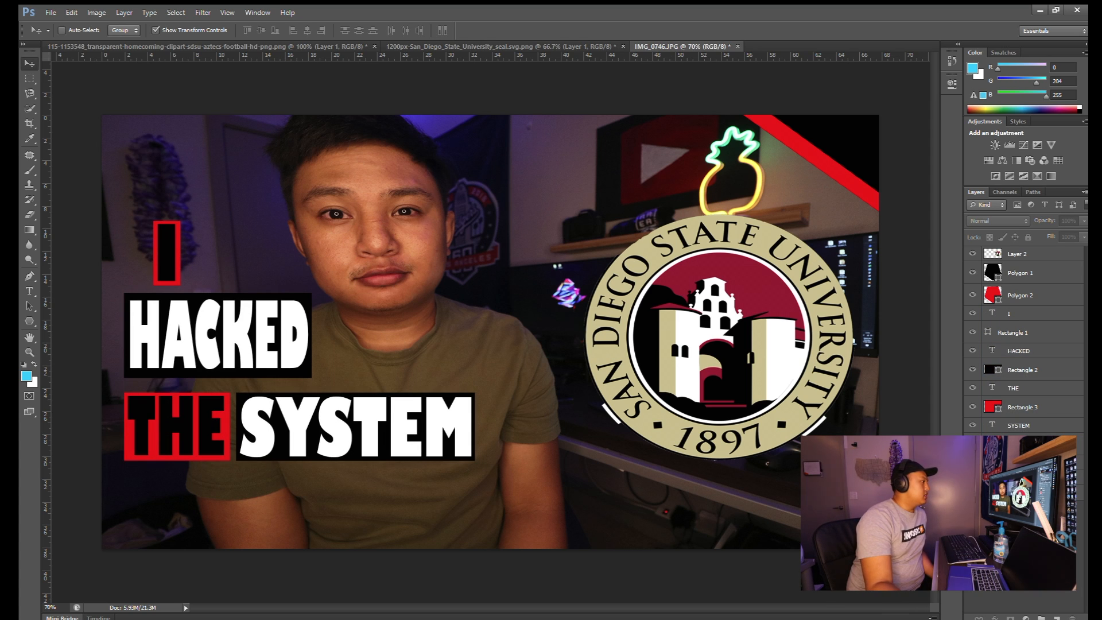